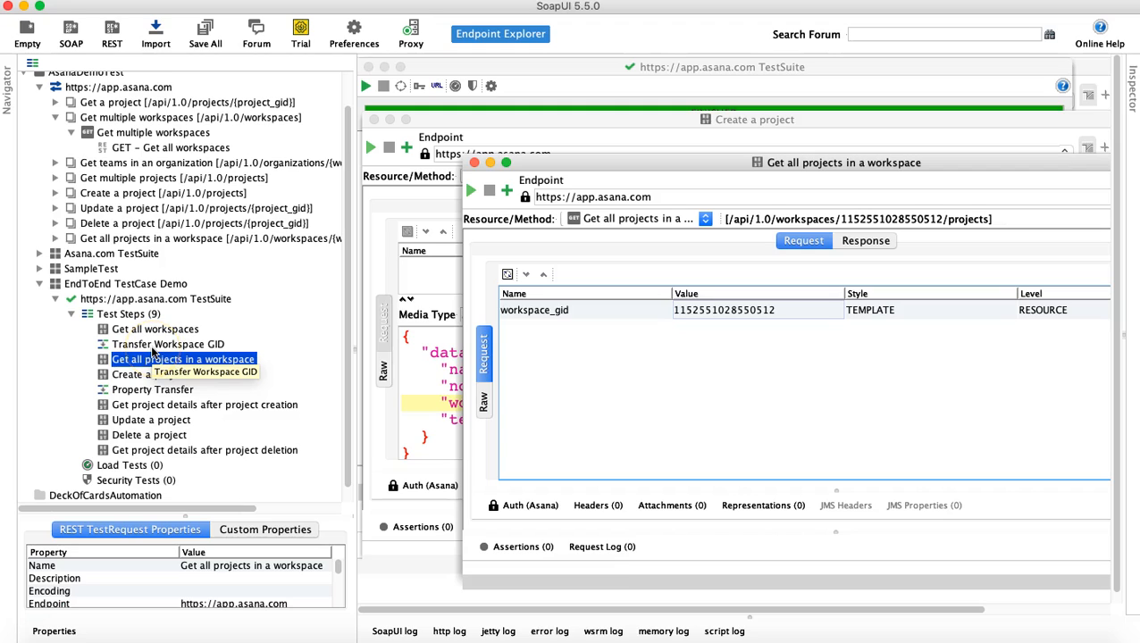
Close the Get all projects in a workspace request and examine the workspace and team values in the Create a project request body
click(152, 346)
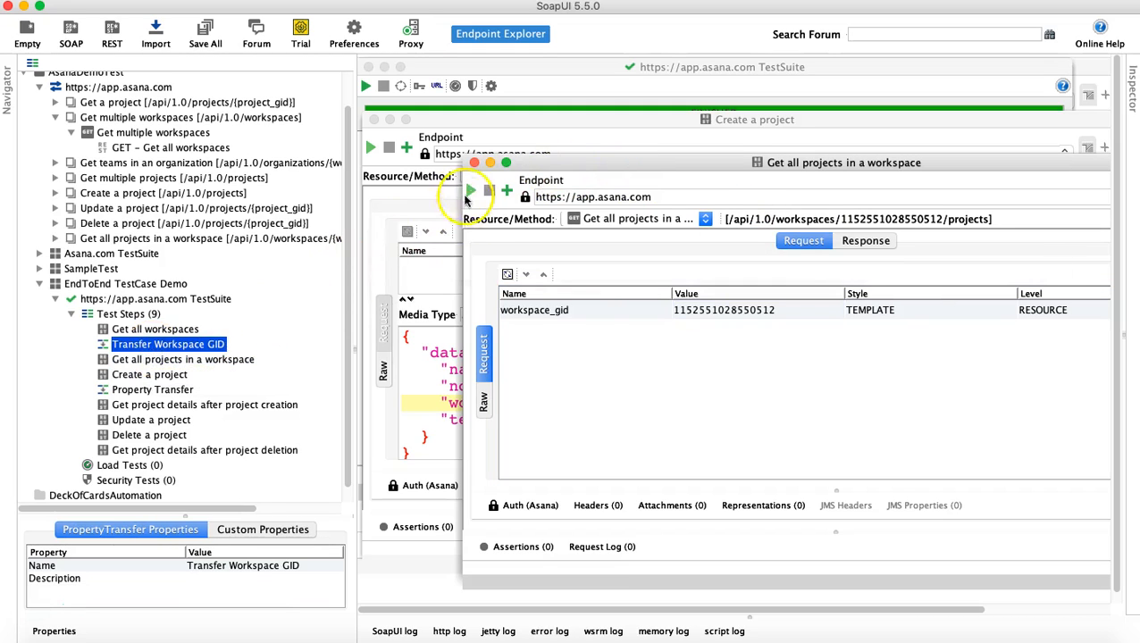
click(474, 162)
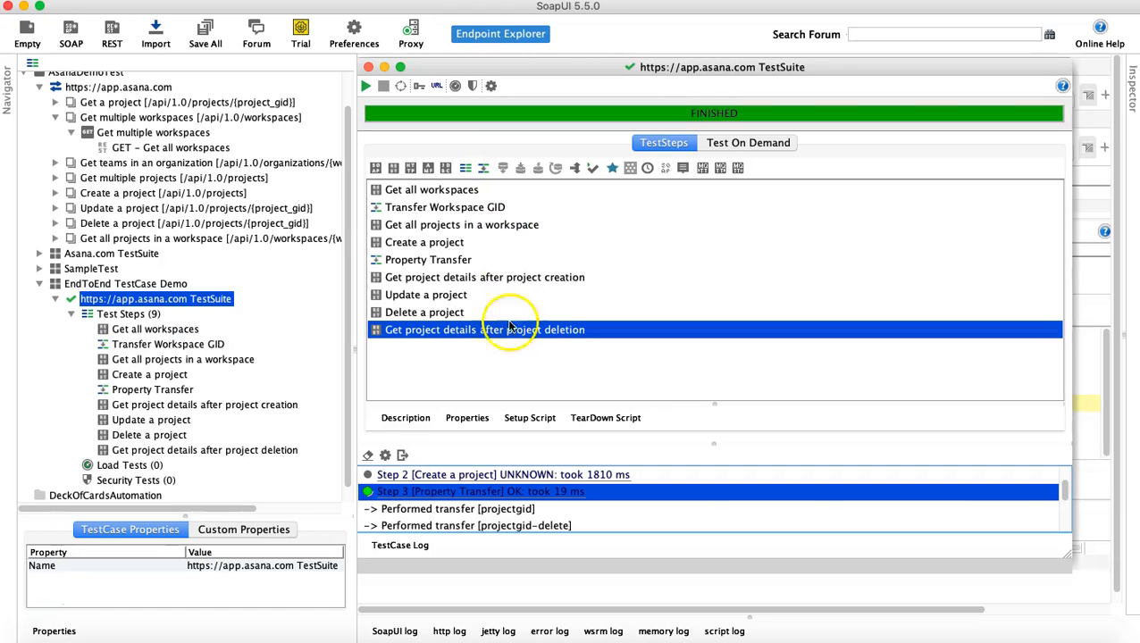
double_click(147, 375)
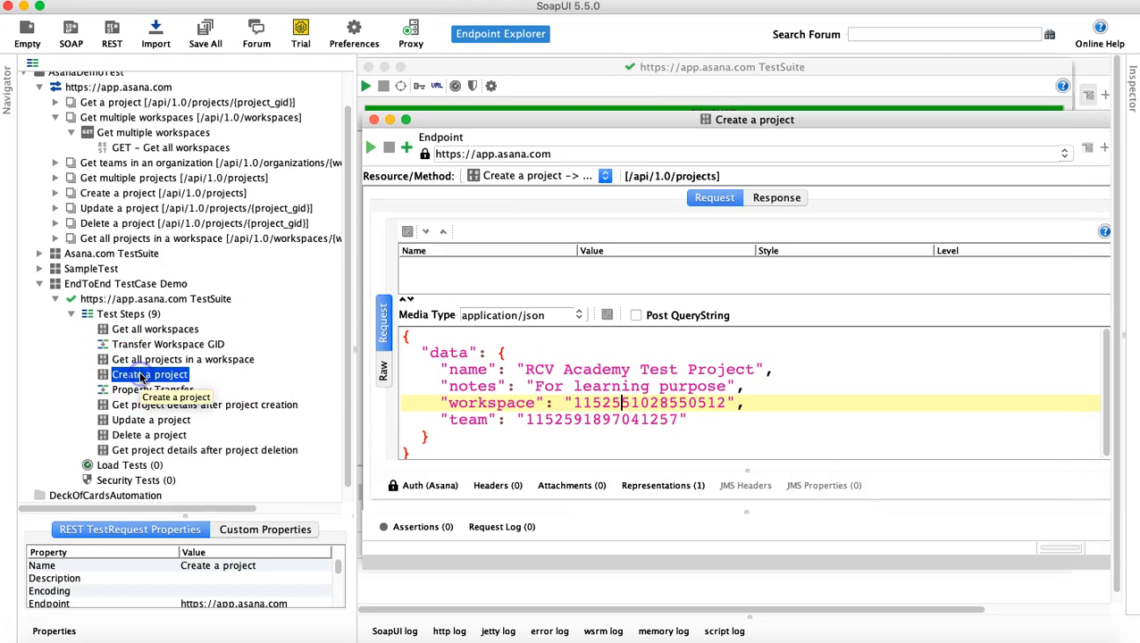
double_click(627, 404)
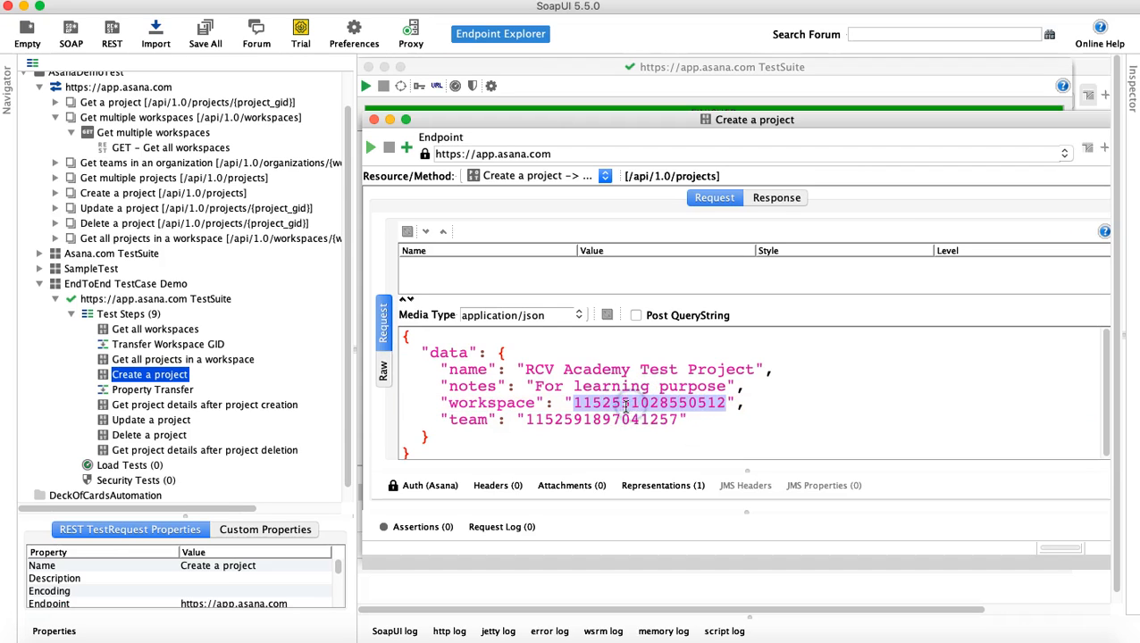
double_click(596, 421)
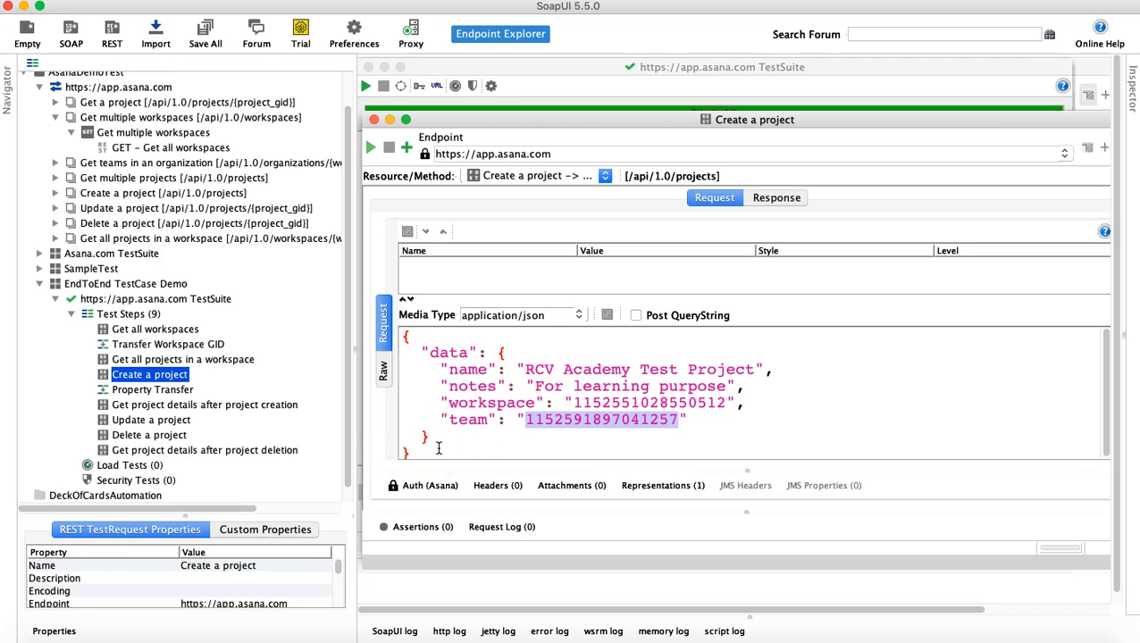
double_click(615, 404)
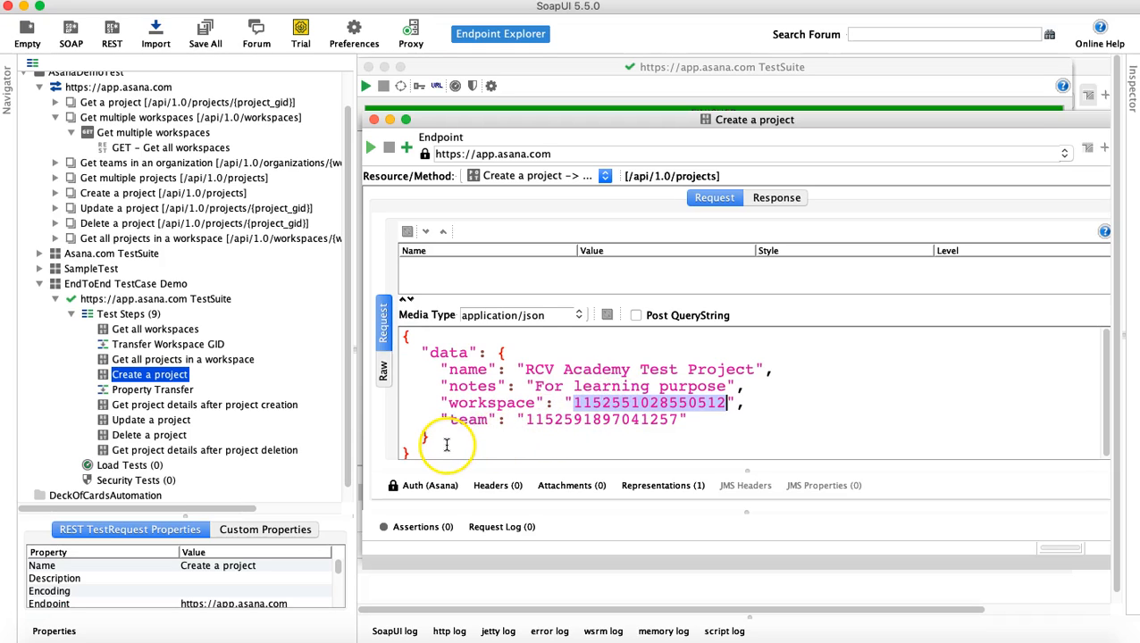
Add a Property Transfer test step named TransferWorspaceAndTeamGID to the EndToEnd TestCase Demo test case
click(146, 361)
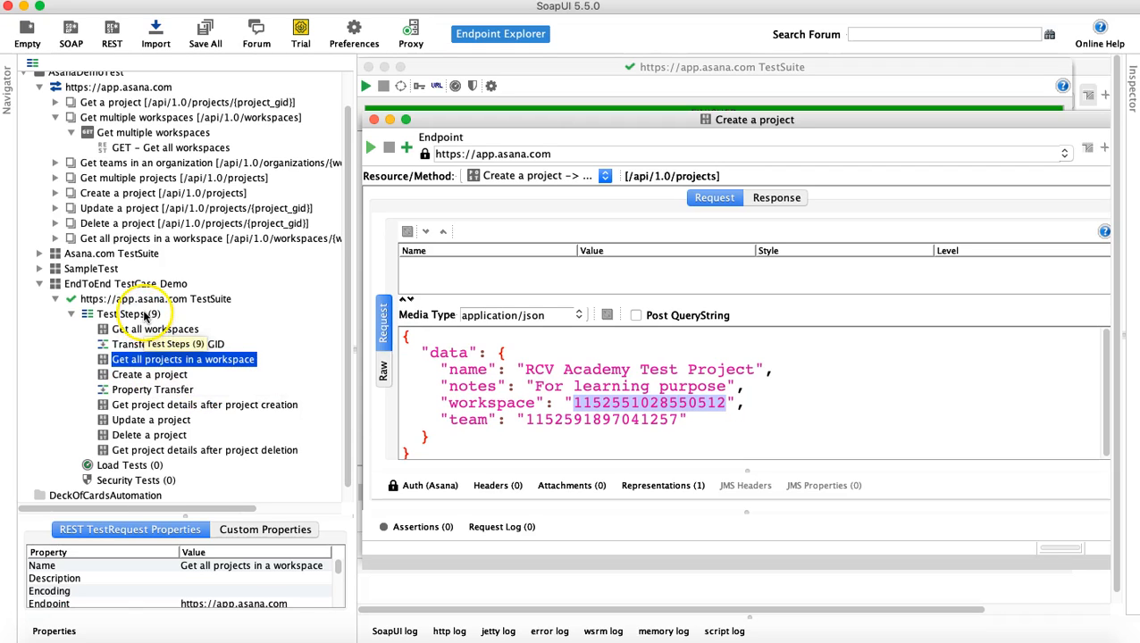
click(144, 315)
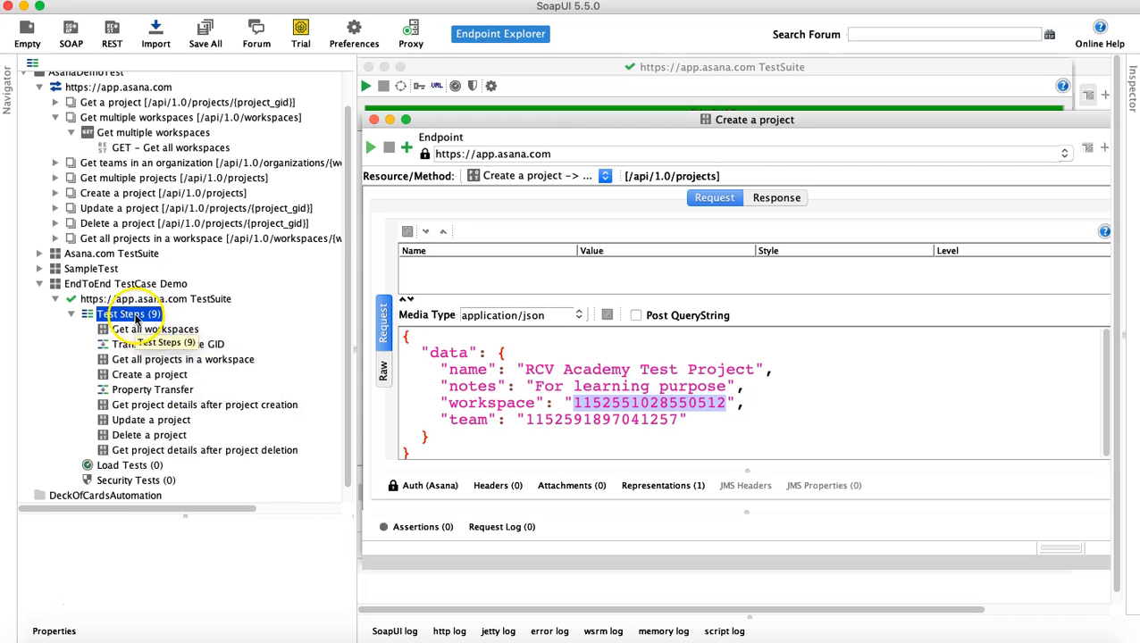
right_click(134, 317)
mouse_move(284, 342)
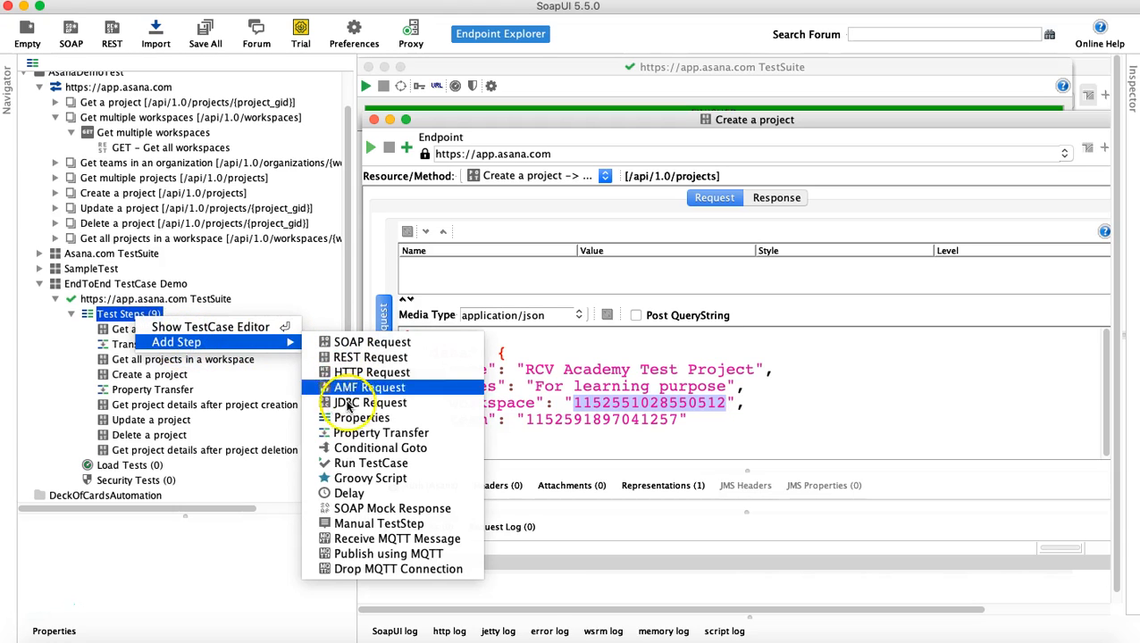
click(347, 435)
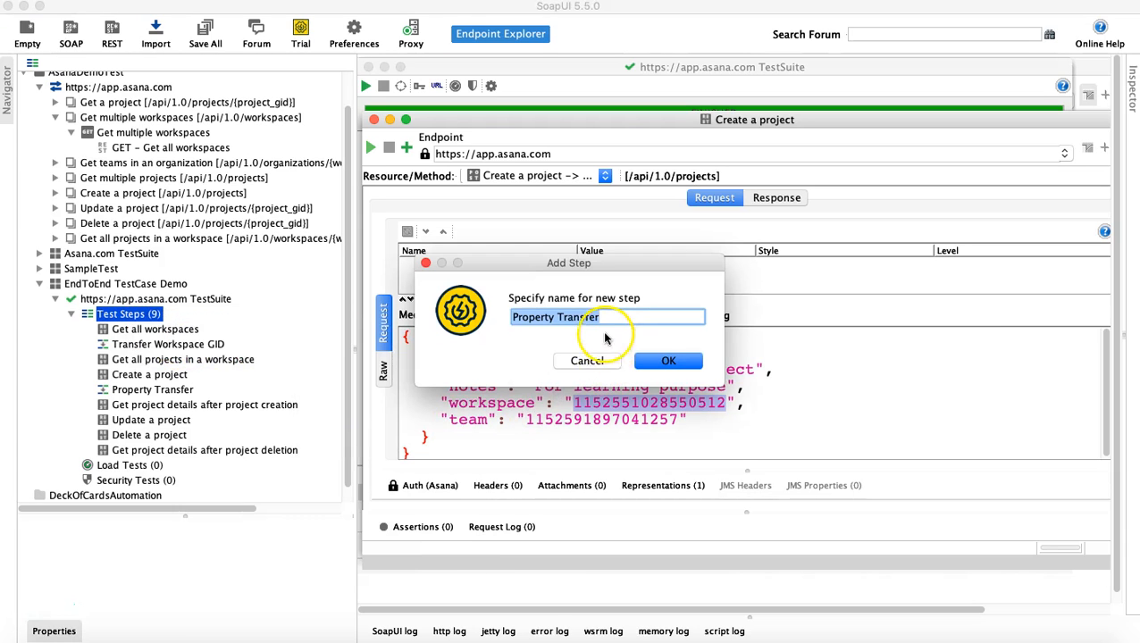
drag(608, 266, 624, 179)
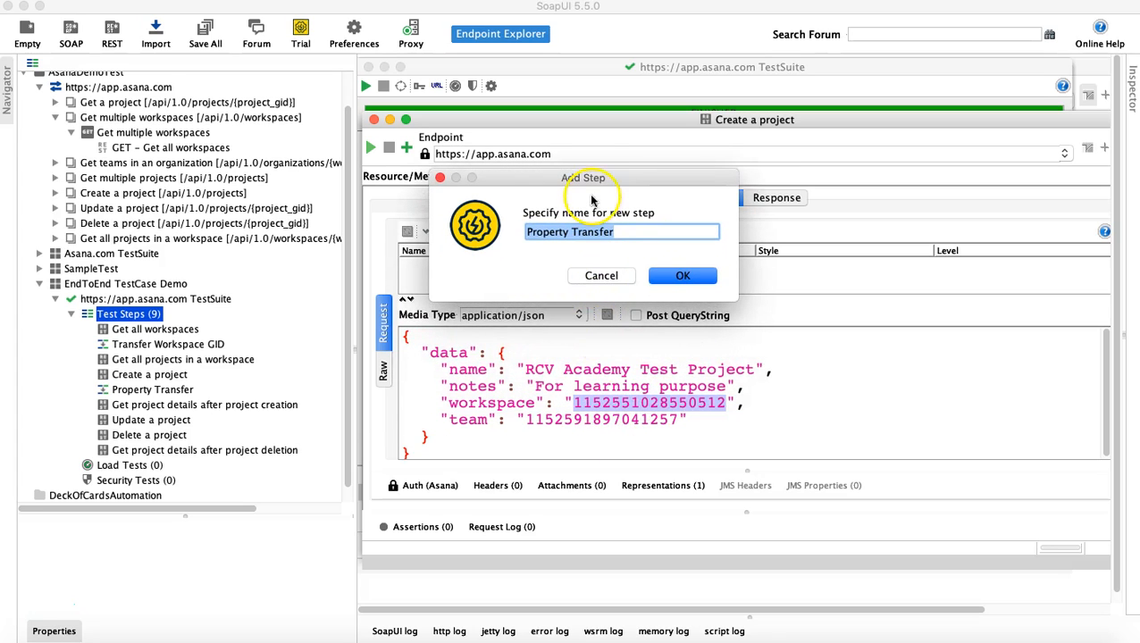
drag(592, 178, 590, 164)
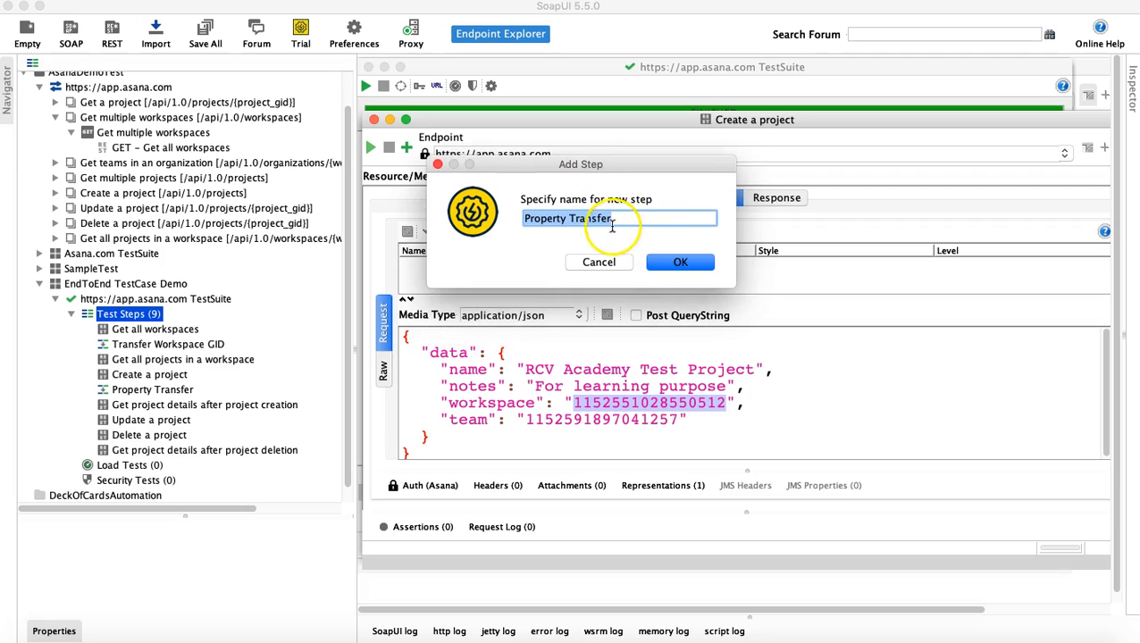
click(571, 218)
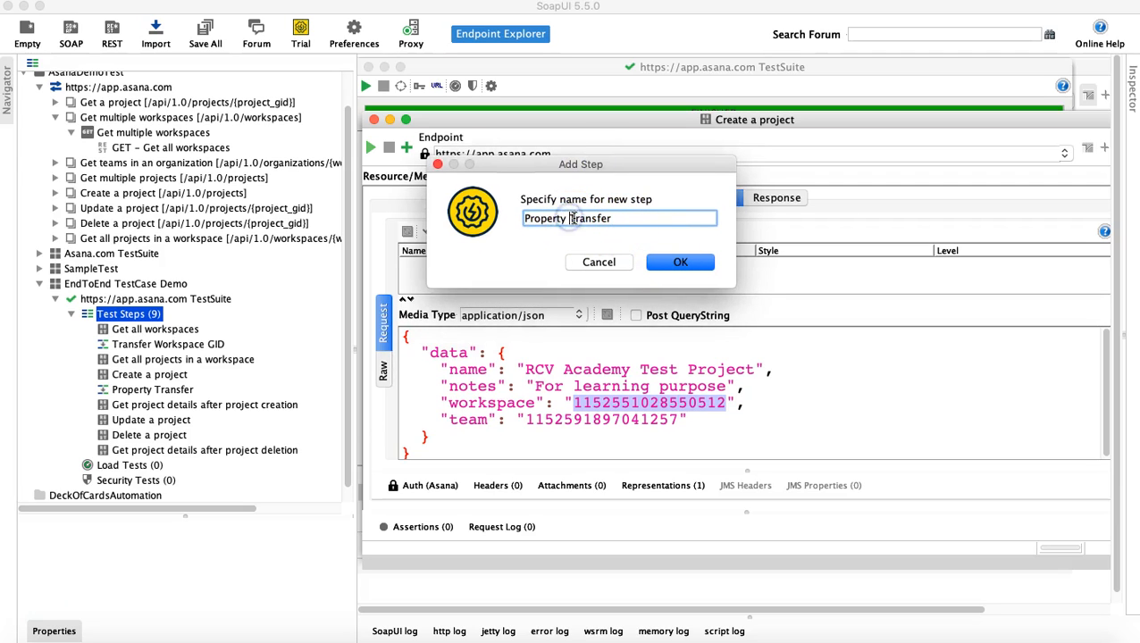
double_click(540, 220)
key(BackSpace)
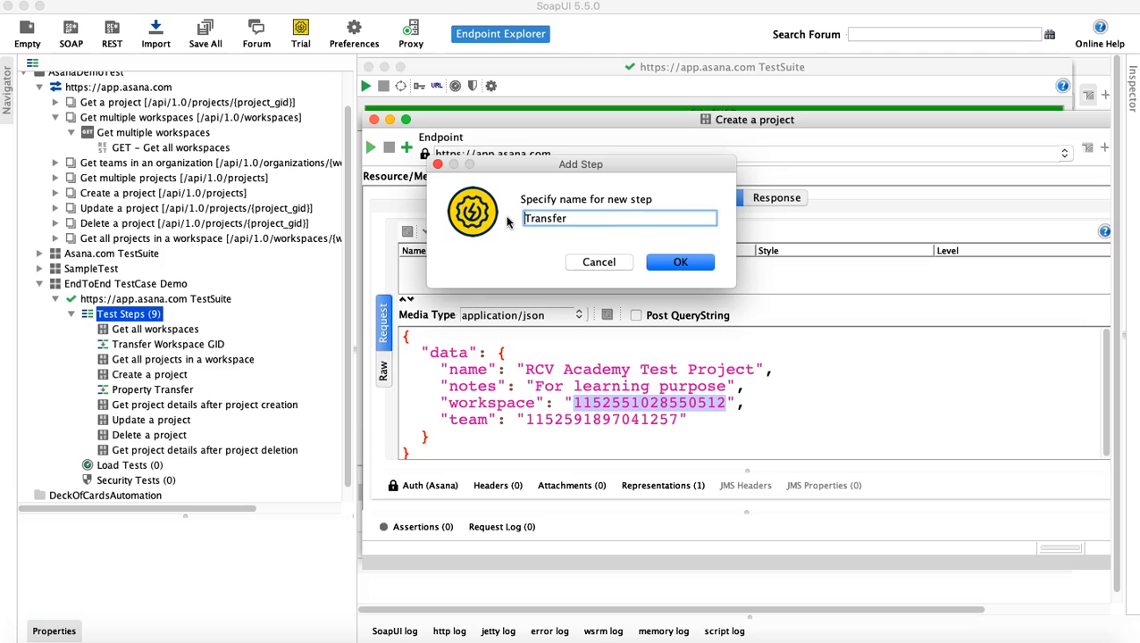
click(595, 218)
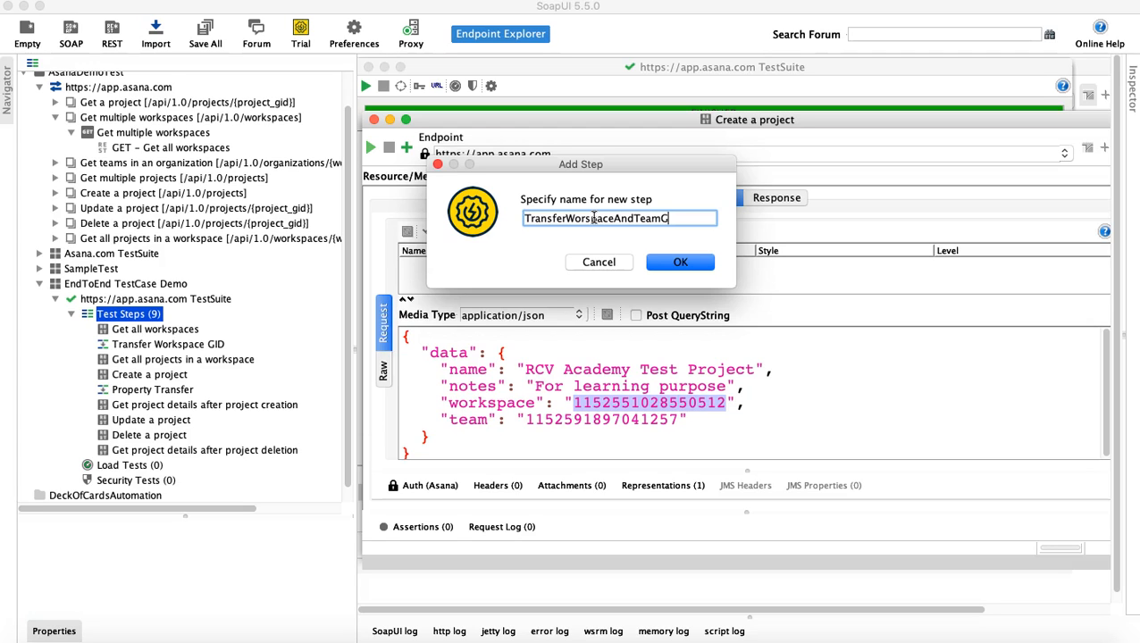
click(682, 262)
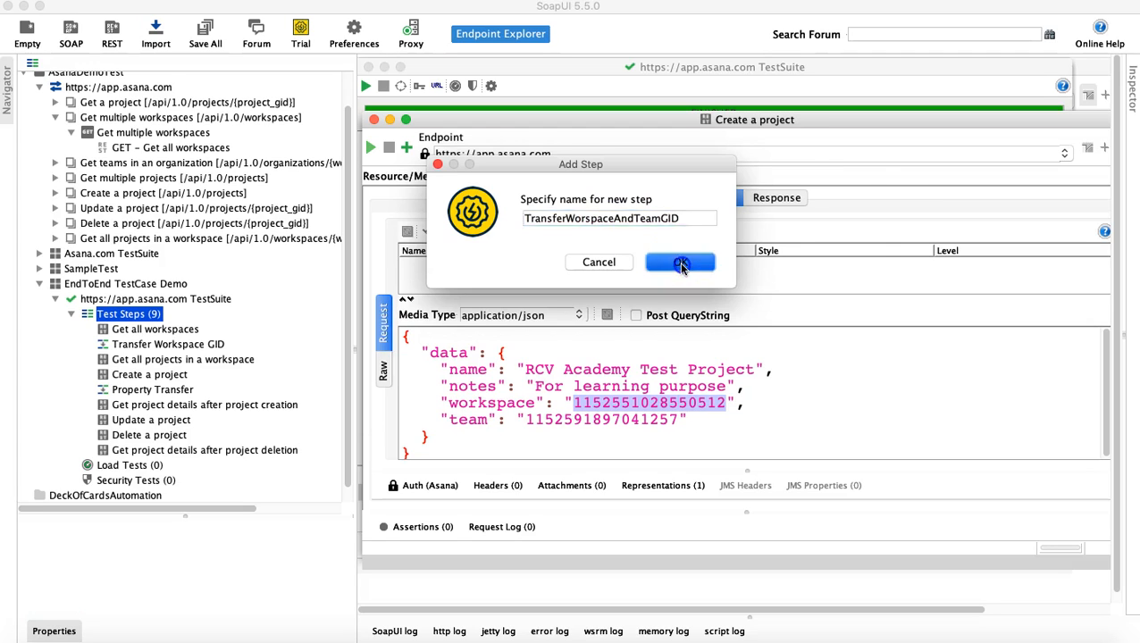
Move the TransferWorspaceAndTeamGID step directly above Create a project, and close the transfer and test case editors
drag(104, 466, 118, 372)
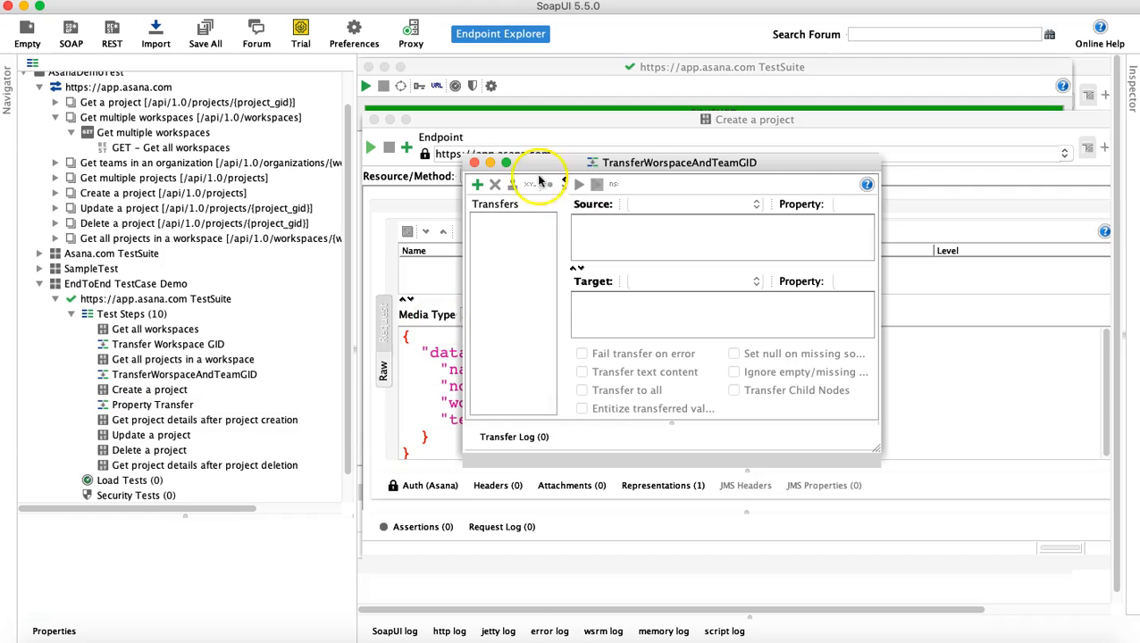
click(475, 164)
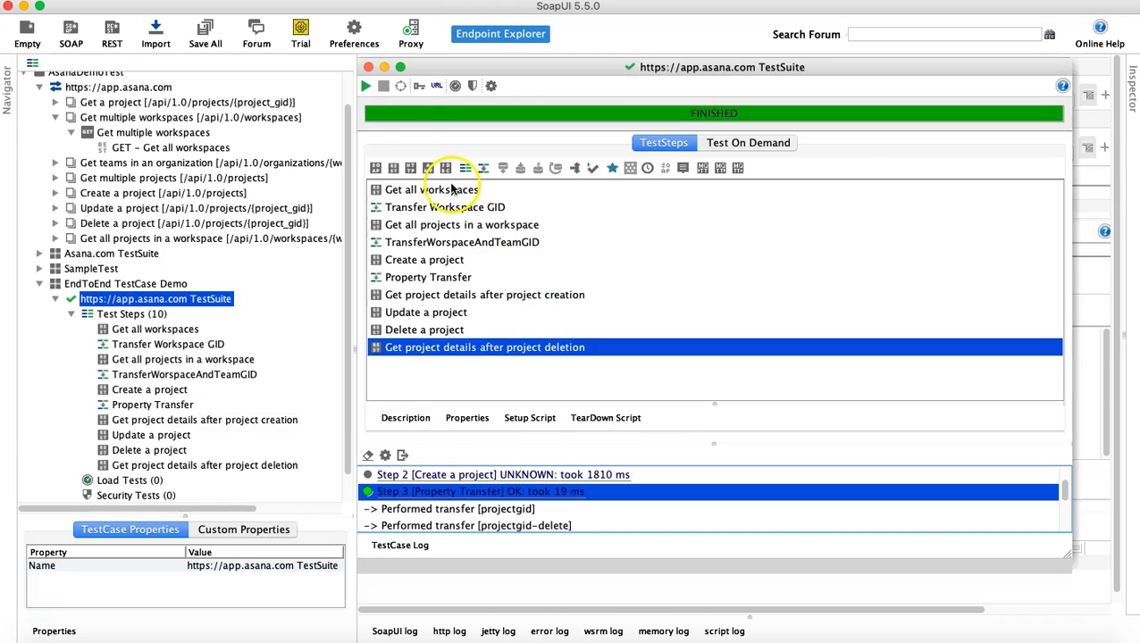
drag(464, 68, 510, 69)
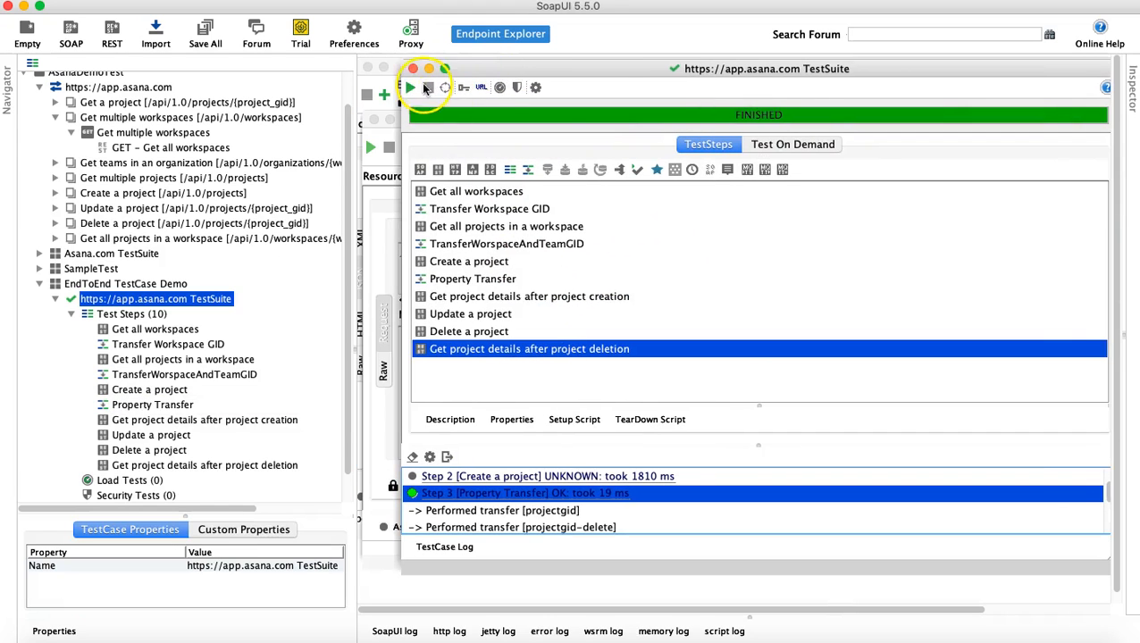
click(412, 69)
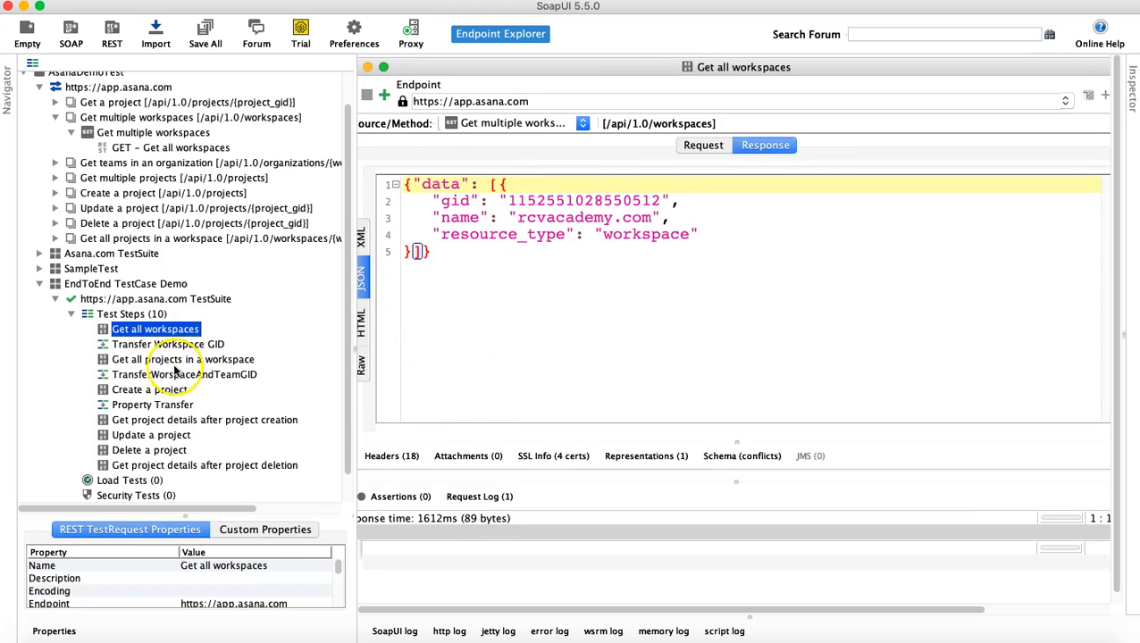
Reopen the Create a project test step and check the team value in its request body
double_click(147, 391)
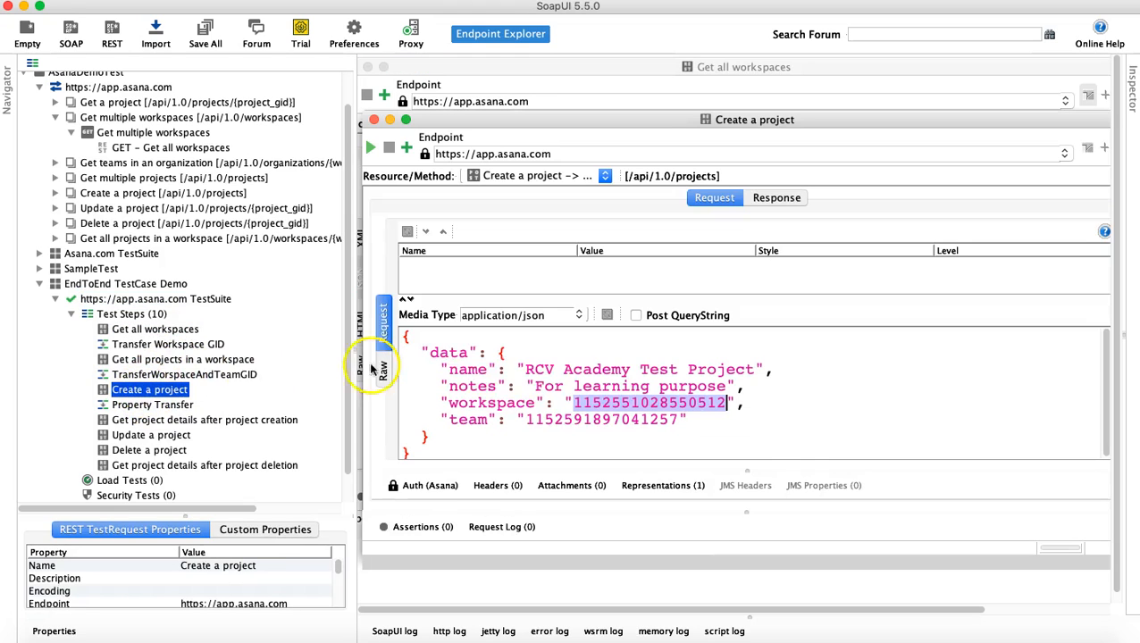
double_click(565, 420)
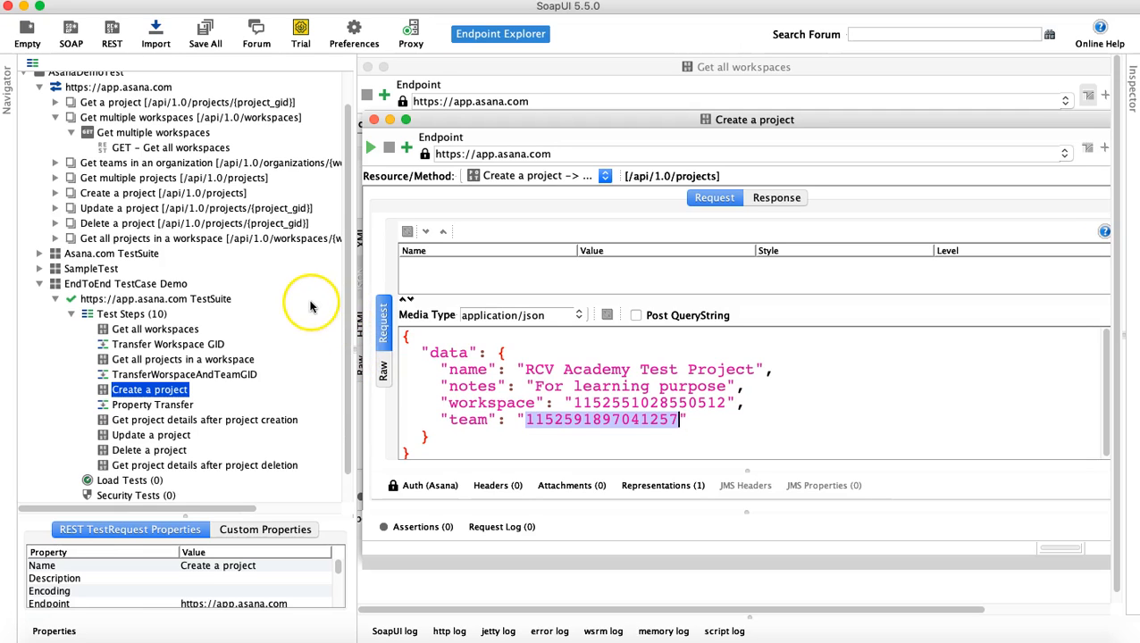
drag(356, 282, 366, 282)
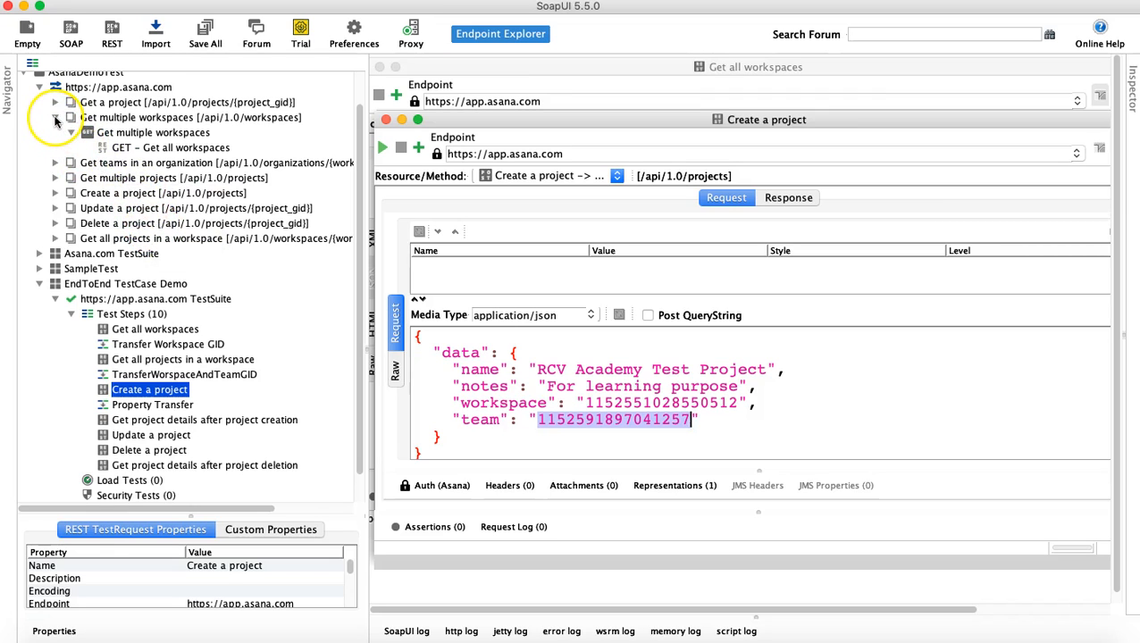
Locate the GET - Get all teams request under Get teams in an organization and compare it with the workspace and team values in Create a project
click(56, 118)
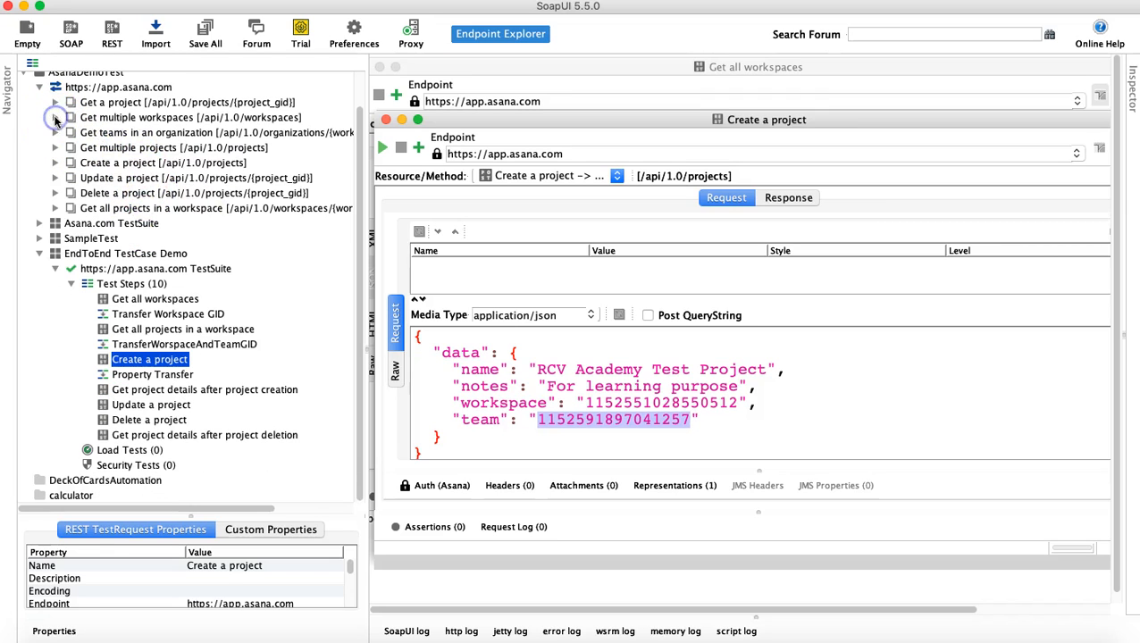
click(103, 103)
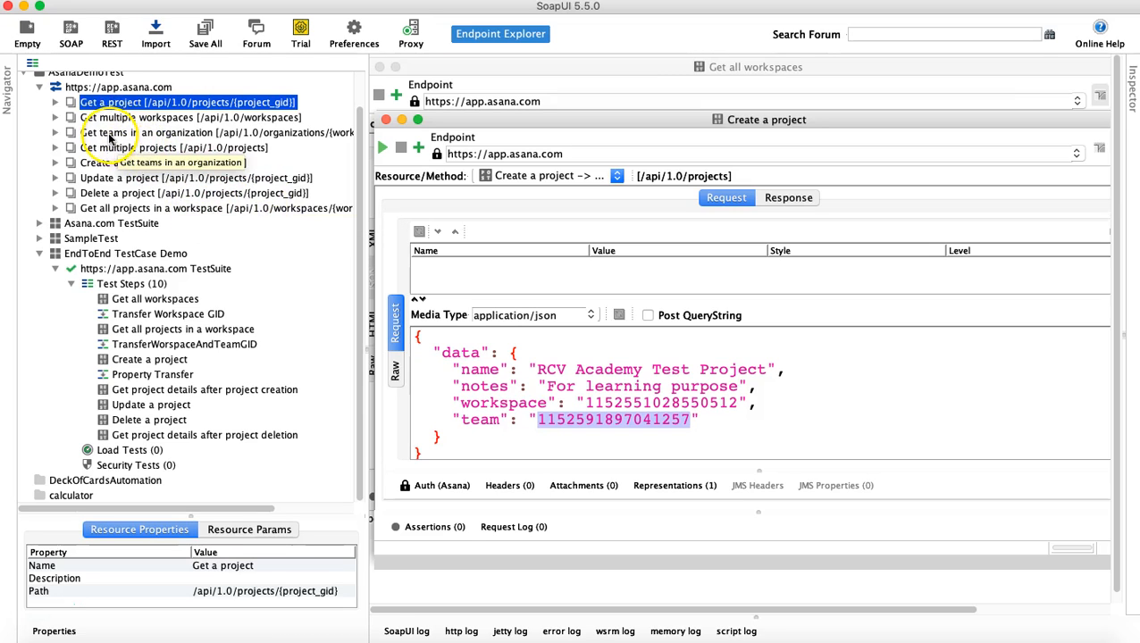
click(110, 134)
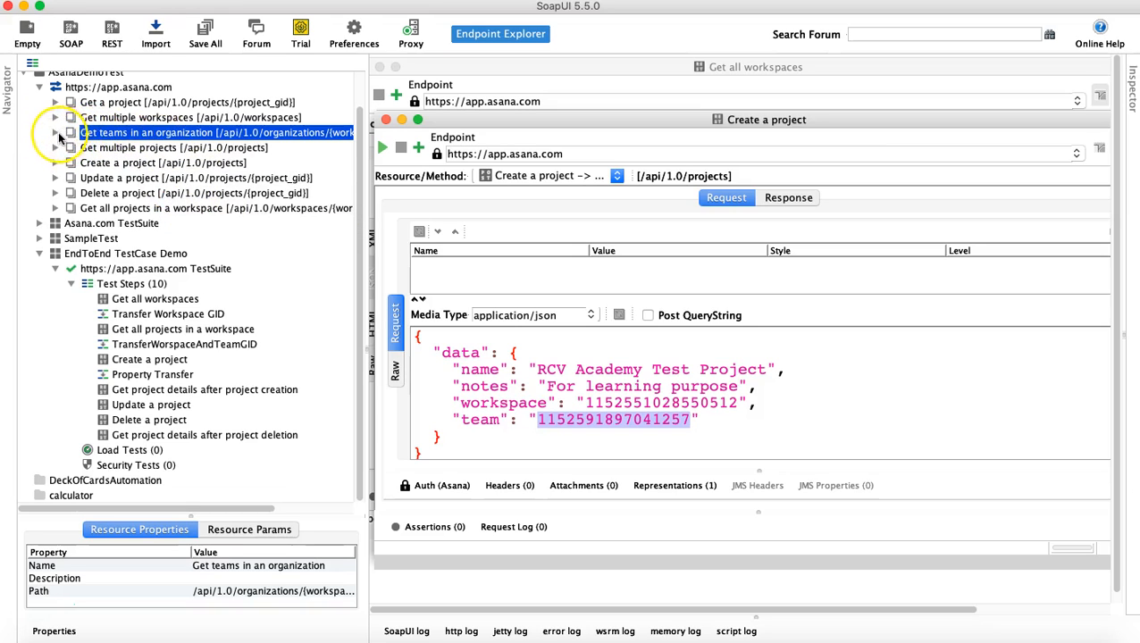
click(55, 134)
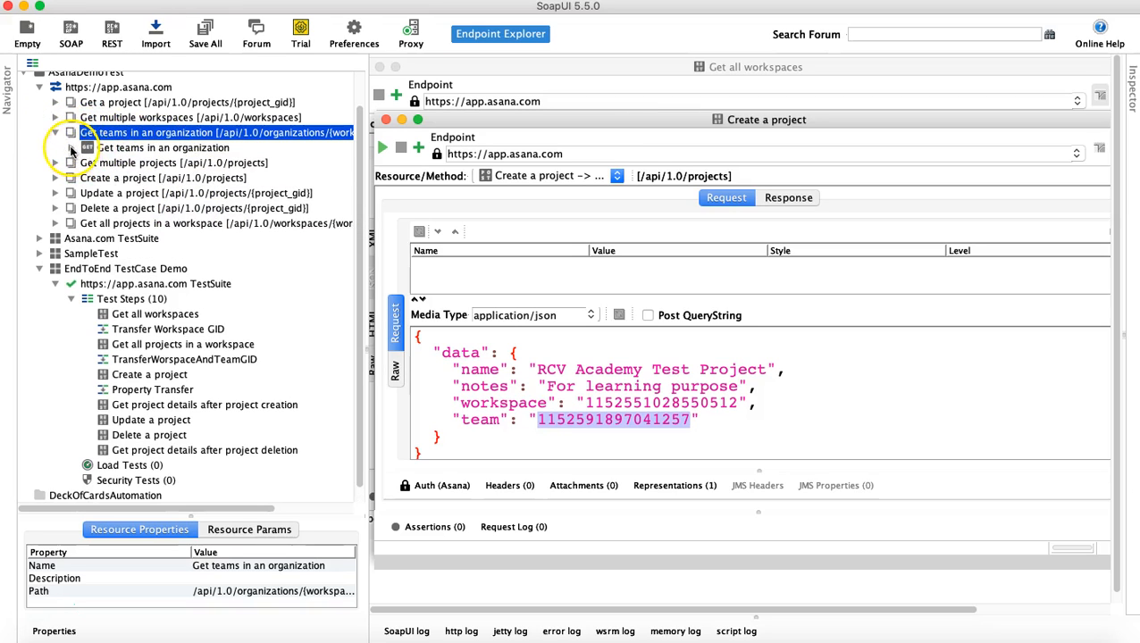
click(72, 148)
click(157, 164)
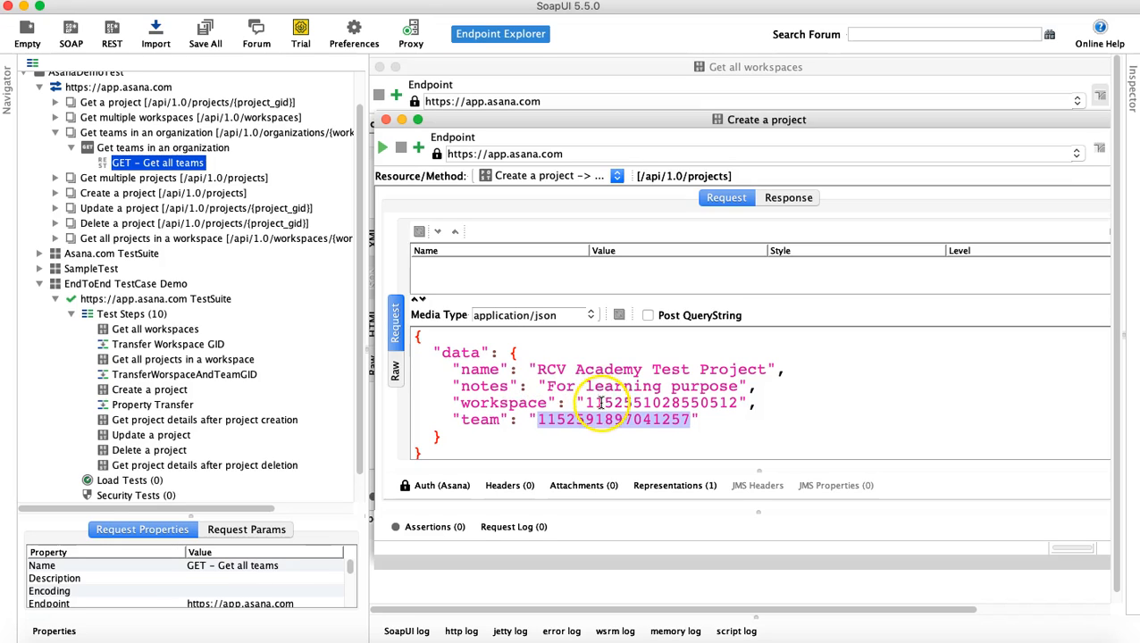
double_click(629, 403)
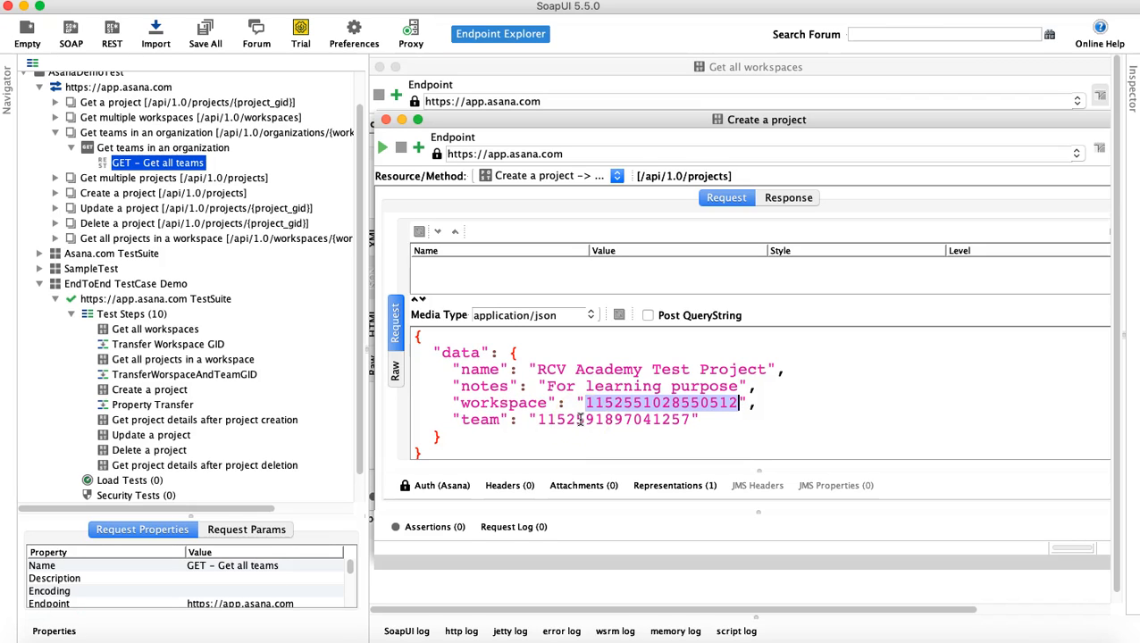
double_click(570, 419)
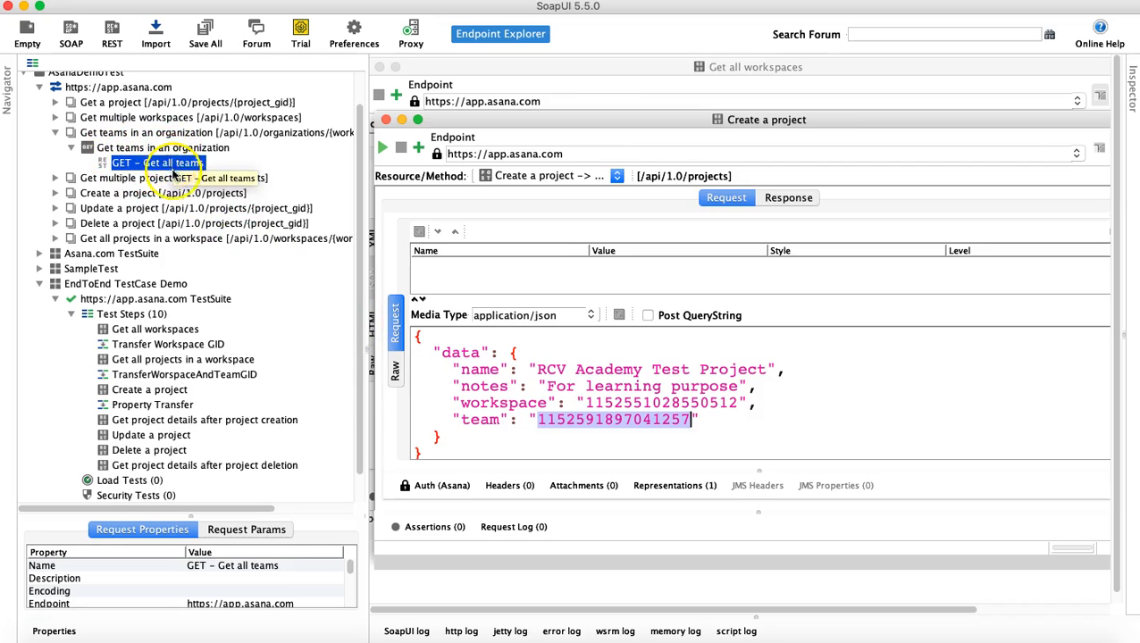
Add a REST Request test step named Get Teams that invokes Get teams in an organization -> GET - Get all teams
right_click(134, 318)
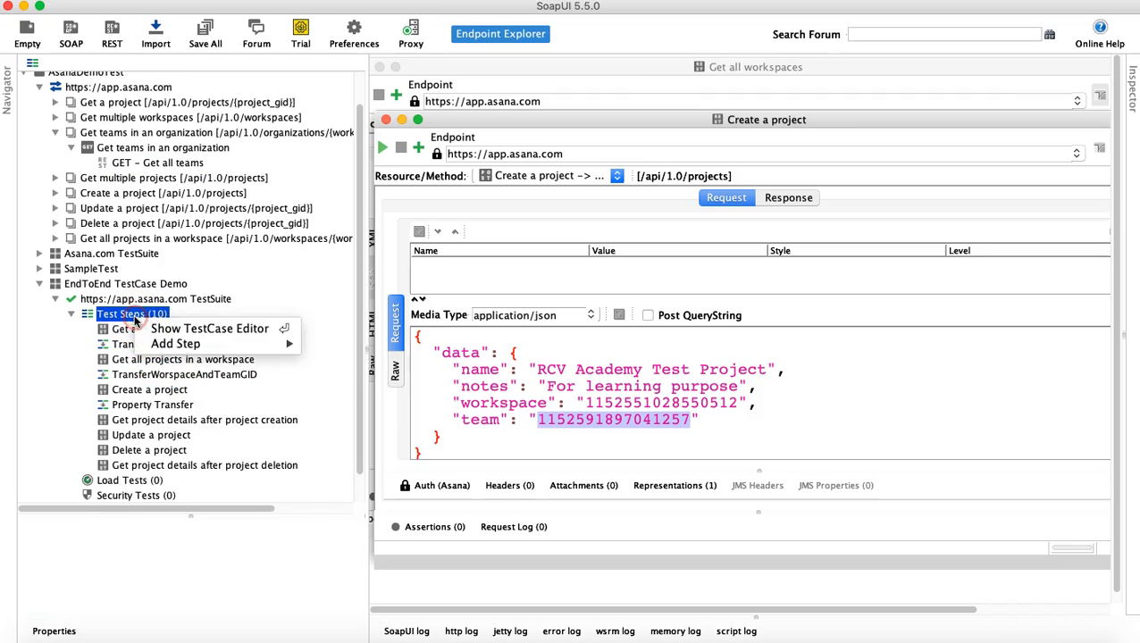
mouse_move(233, 344)
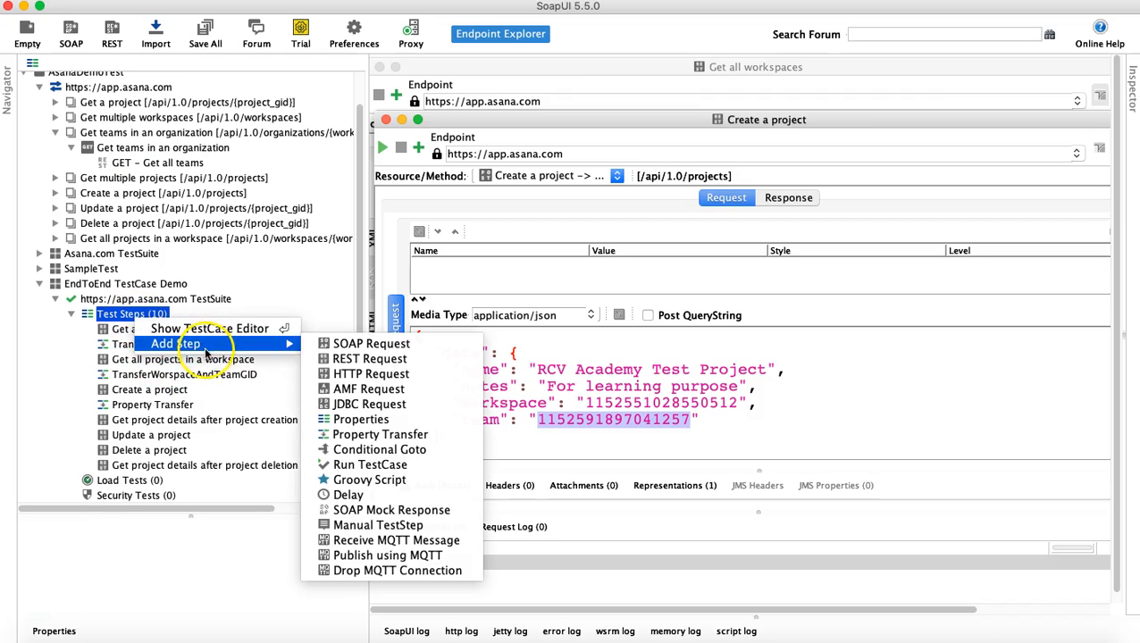
click(351, 359)
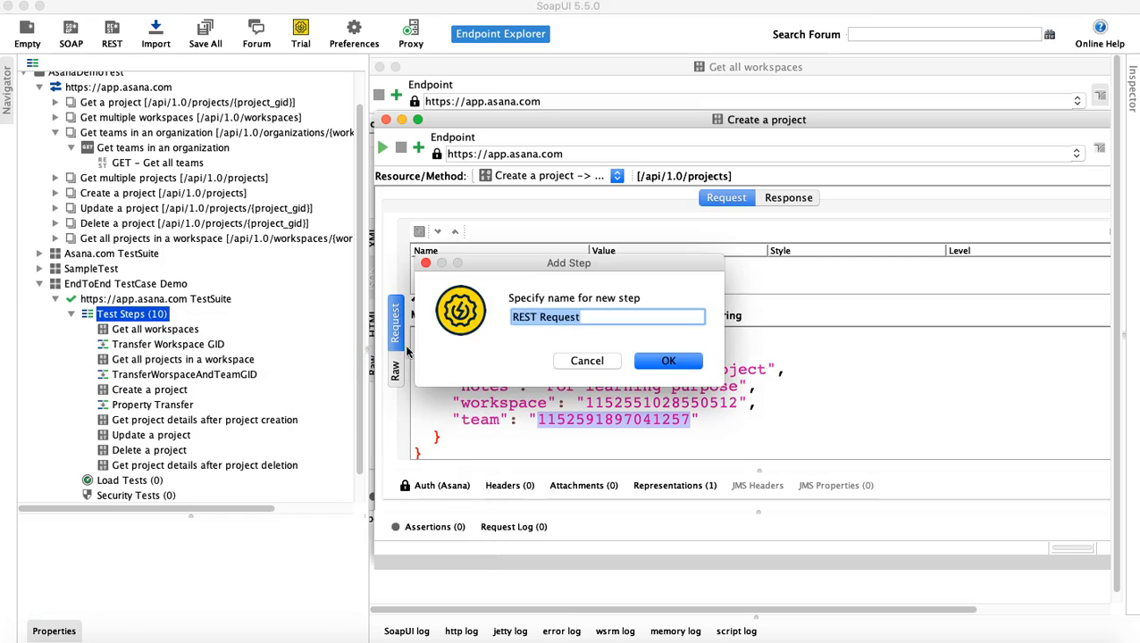
text(Get Teams)
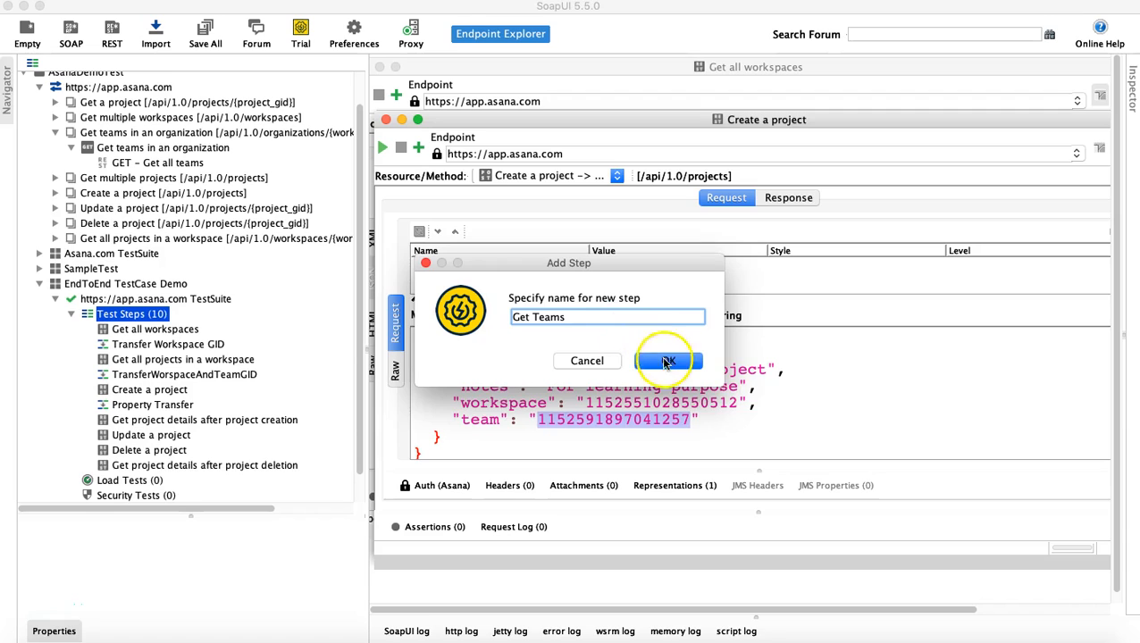
click(667, 362)
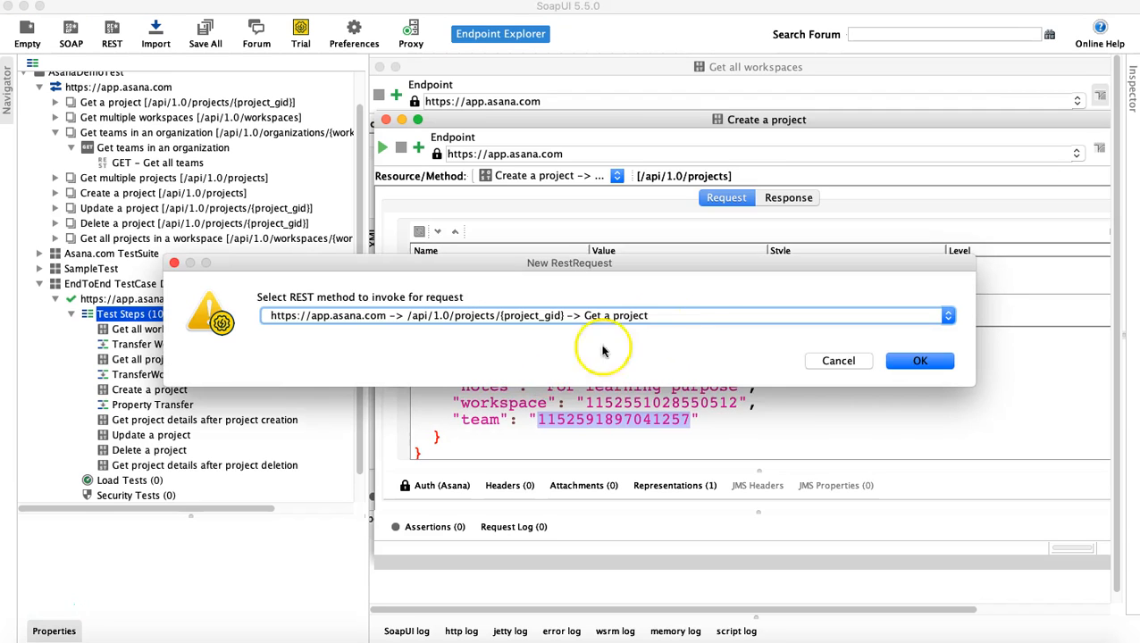
click(694, 314)
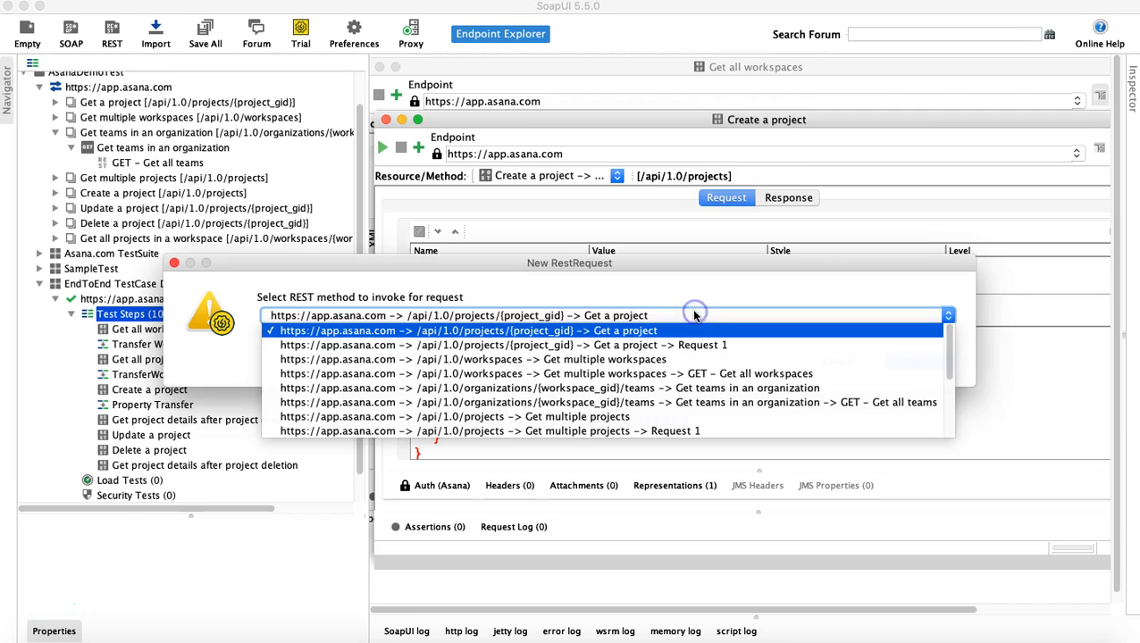
click(699, 404)
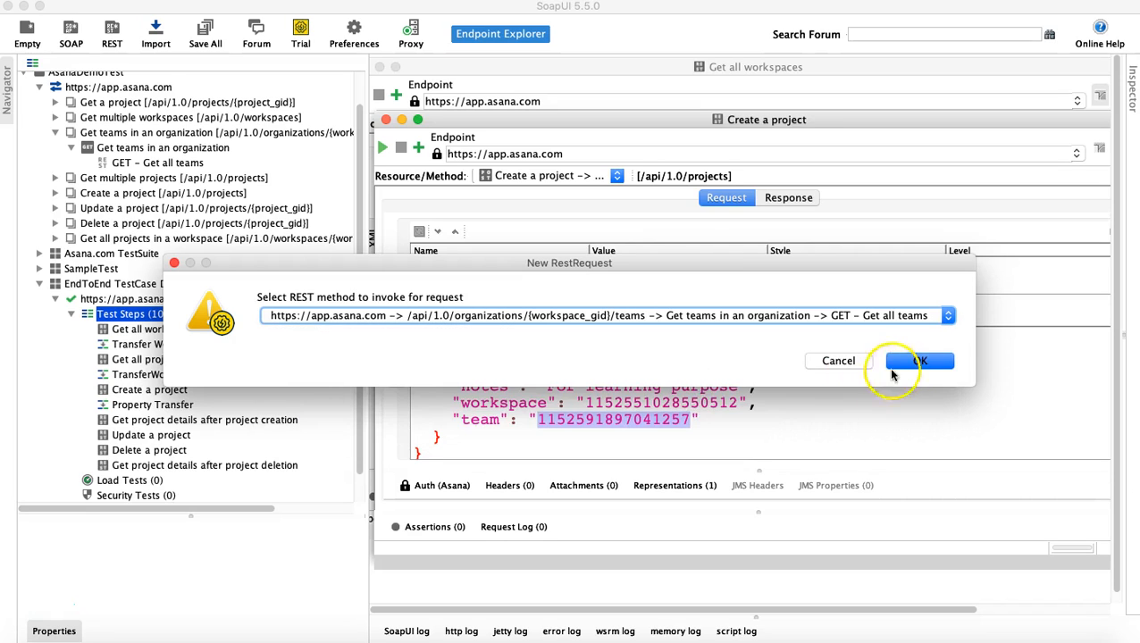
click(932, 360)
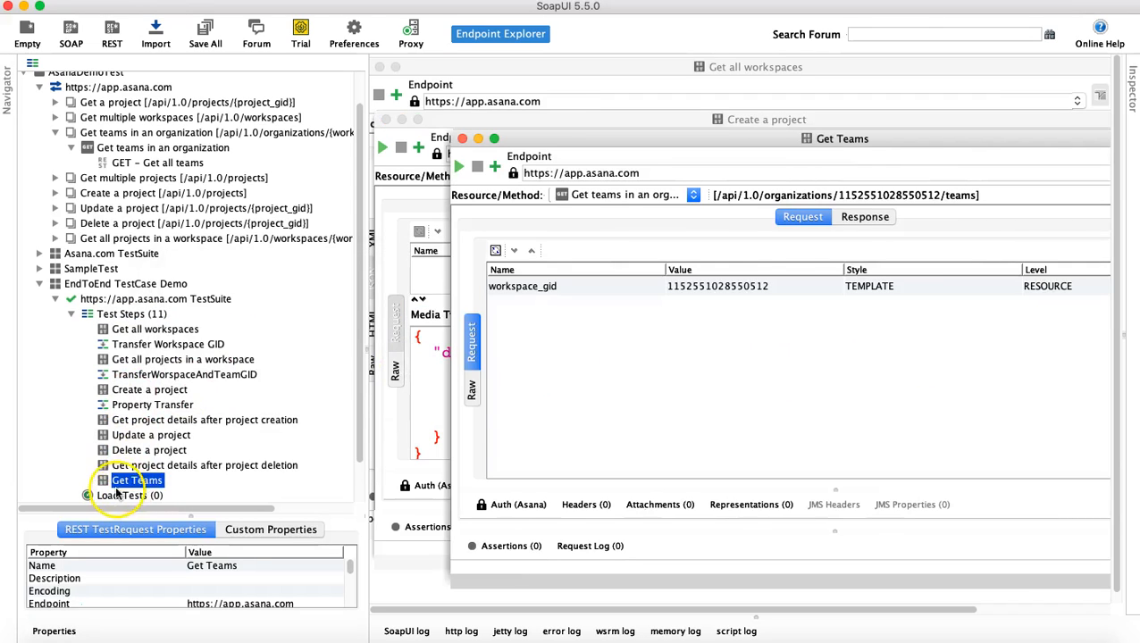
Move the Get Teams step directly above TransferWorspaceAndTeamGID, and close the Get Teams request editor
drag(104, 480, 110, 364)
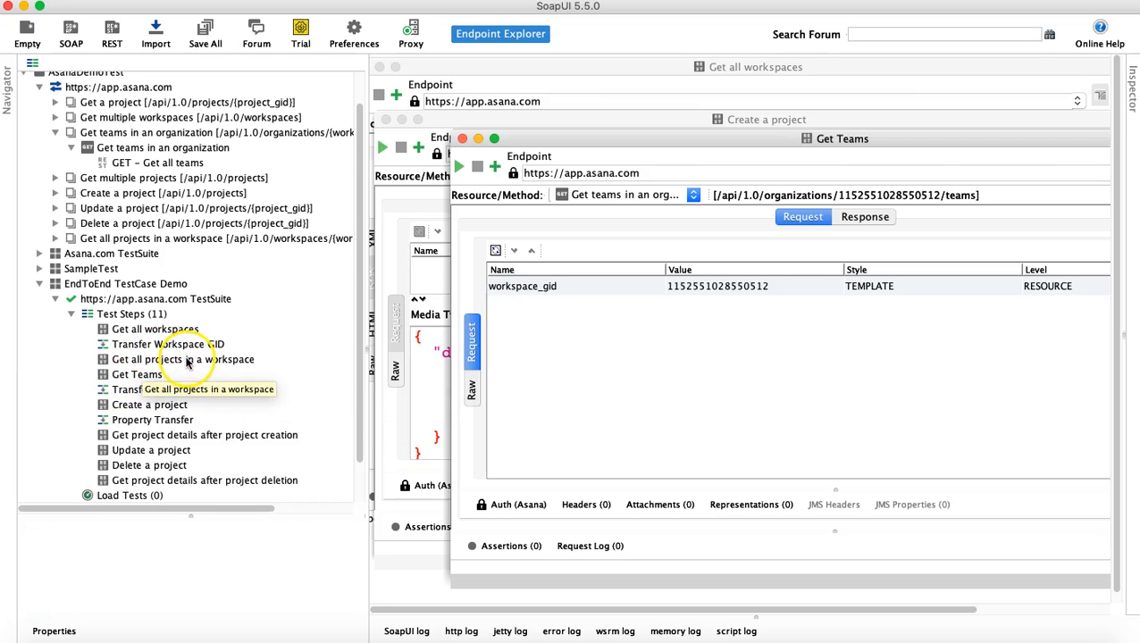
click(126, 374)
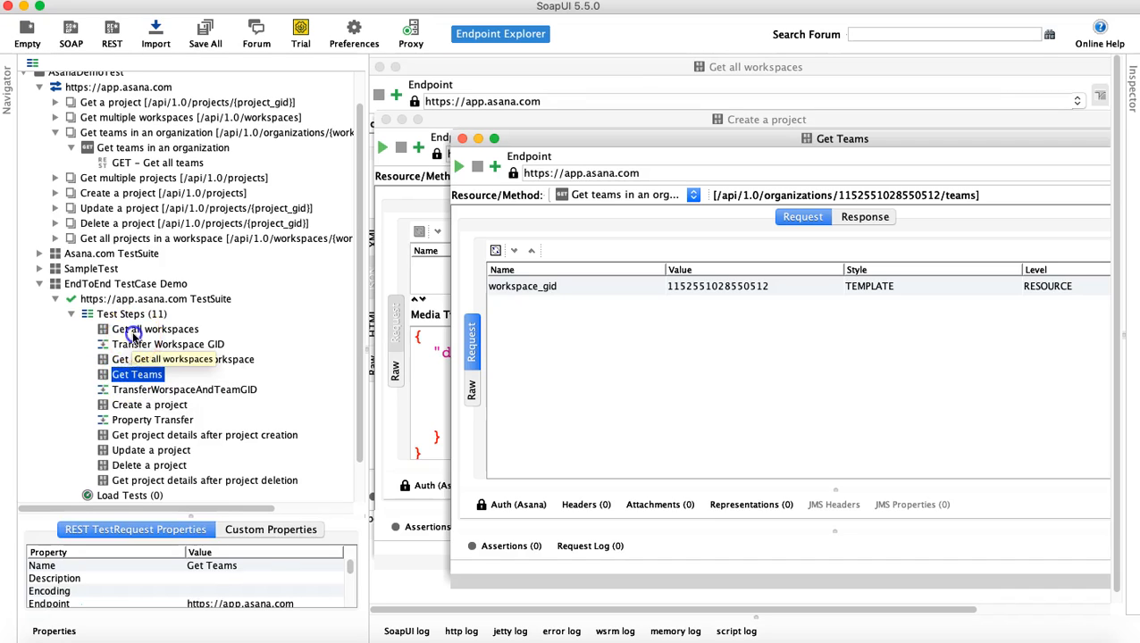
click(133, 331)
click(134, 375)
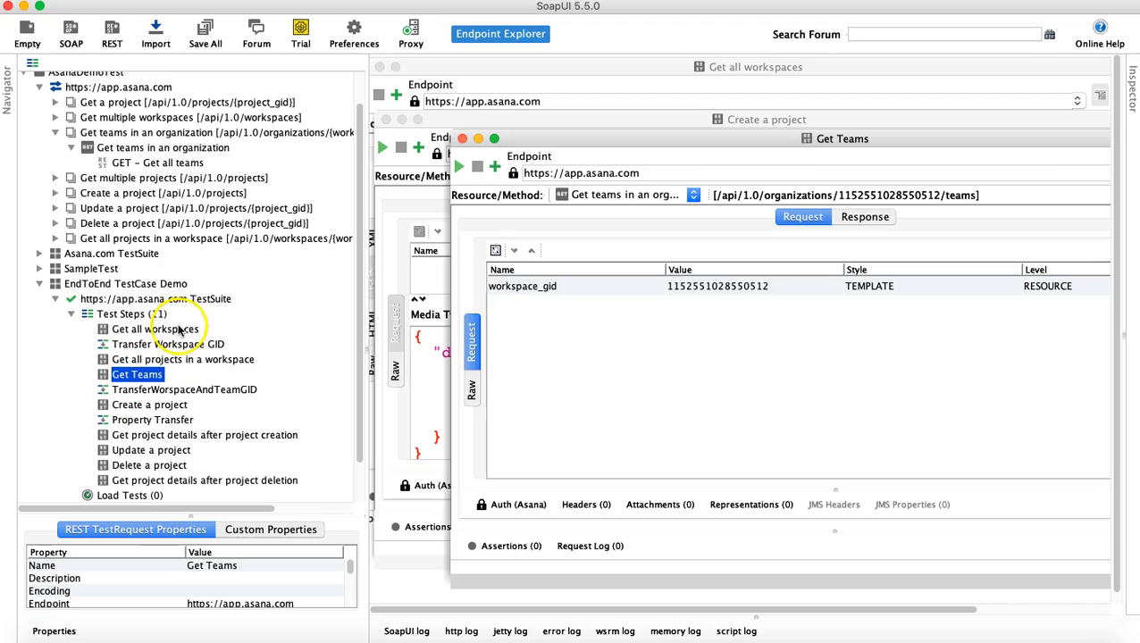
click(154, 330)
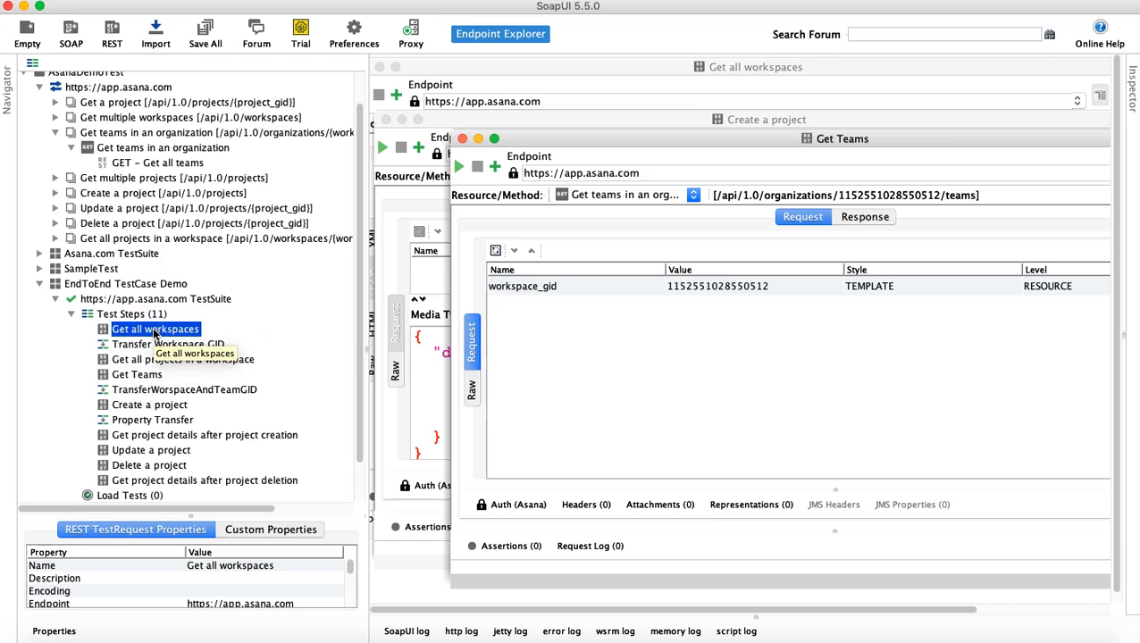
click(145, 376)
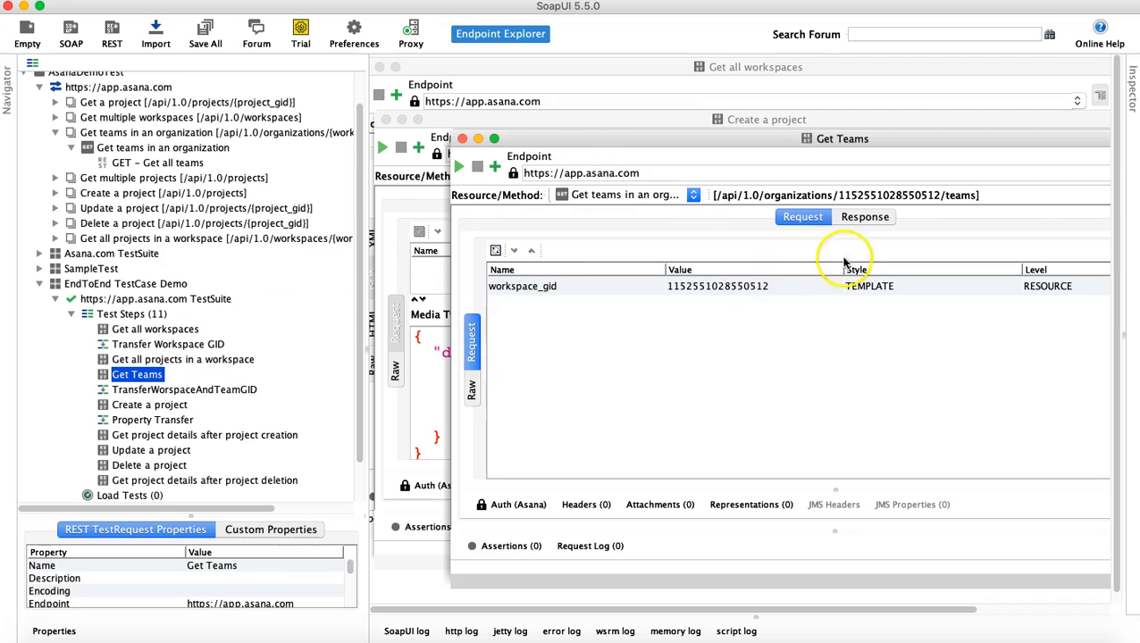
click(913, 139)
drag(878, 141, 867, 142)
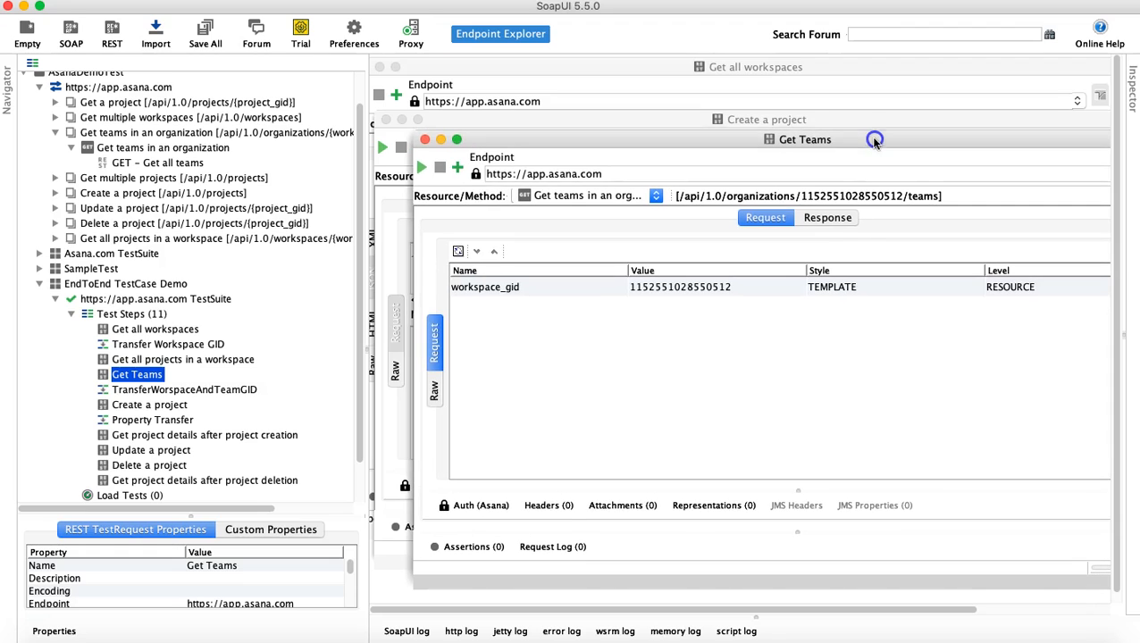
click(426, 140)
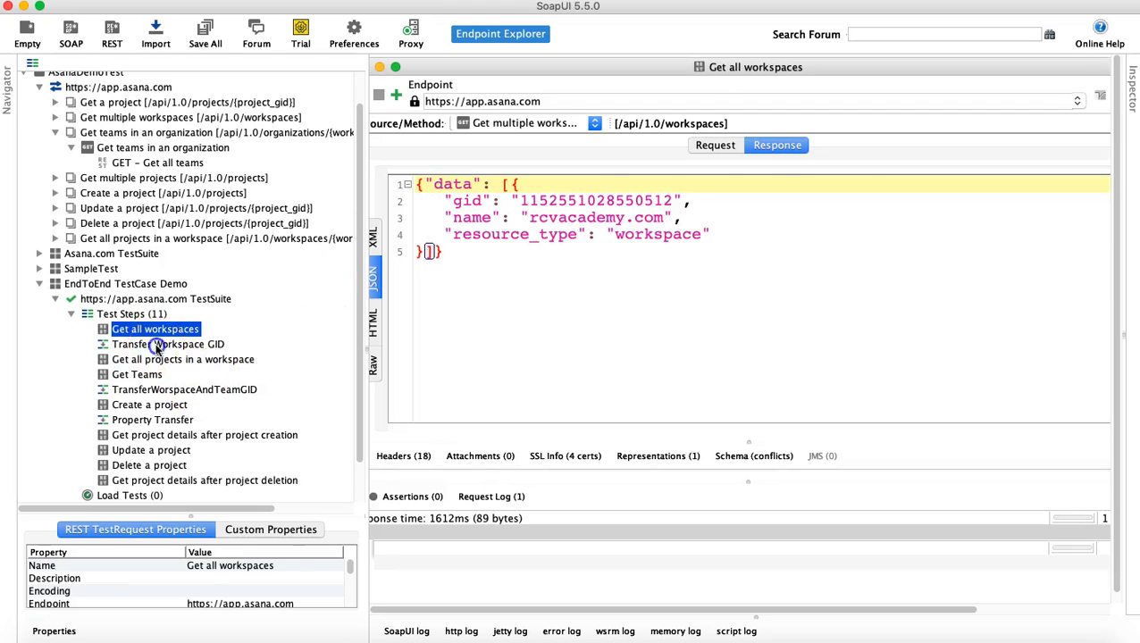
Open the Transfer Workspace GID step and add a second transfer named workspaceGIDTranferToteamRequest
double_click(156, 346)
drag(864, 432, 1065, 525)
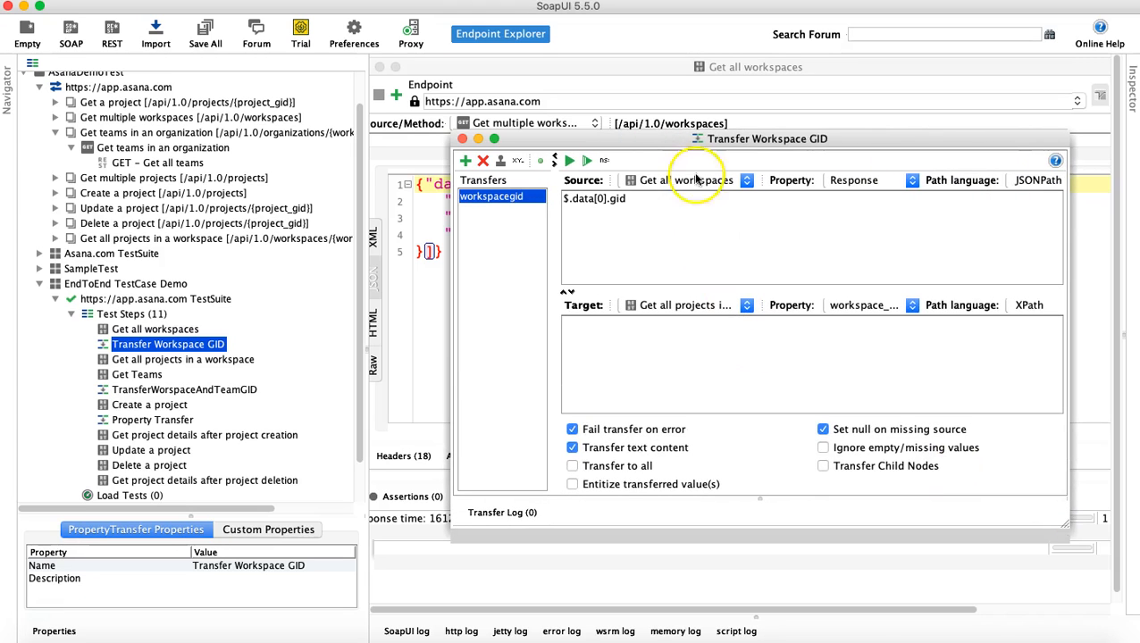
drag(692, 143, 664, 145)
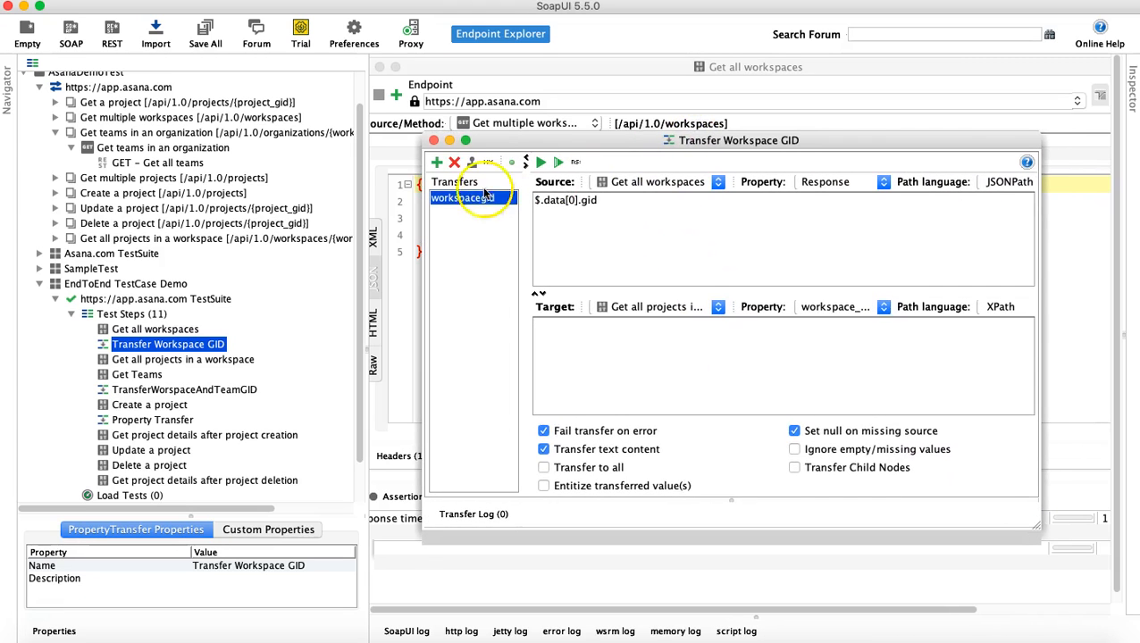
click(438, 164)
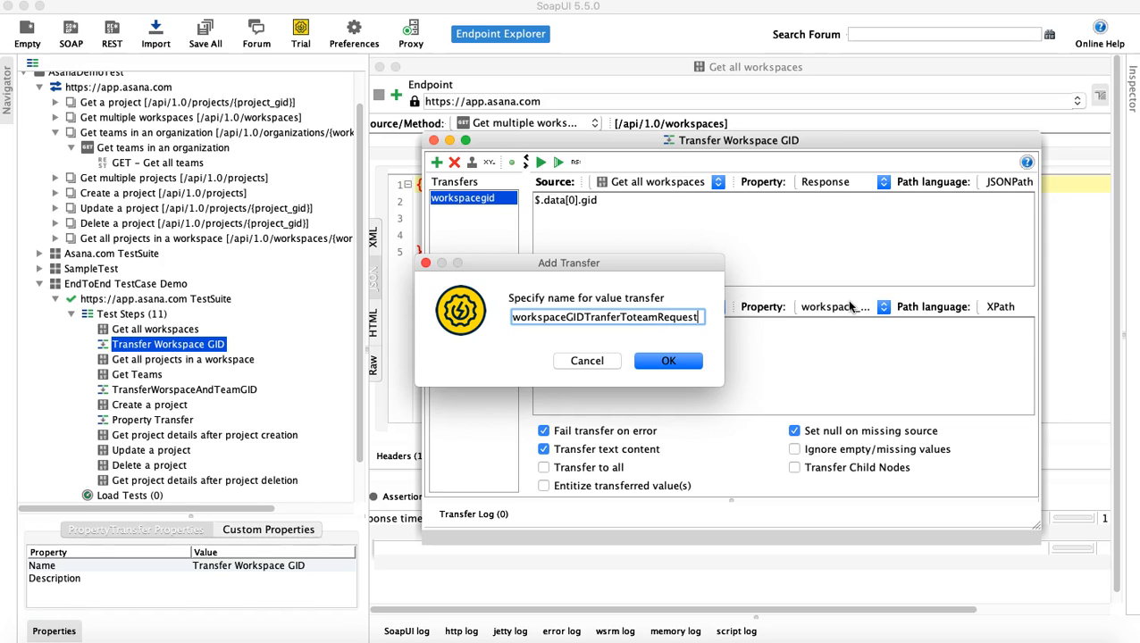
click(634, 322)
click(671, 361)
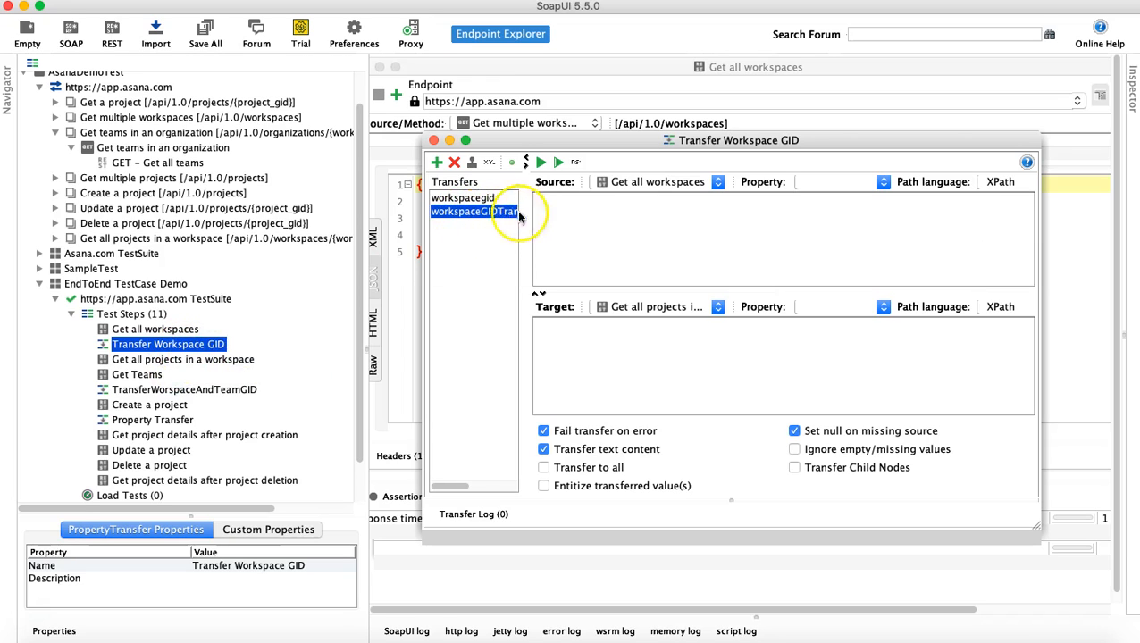
Set the new transfer's source to Get all workspaces with property Response and path language JSONPath
click(463, 198)
click(474, 211)
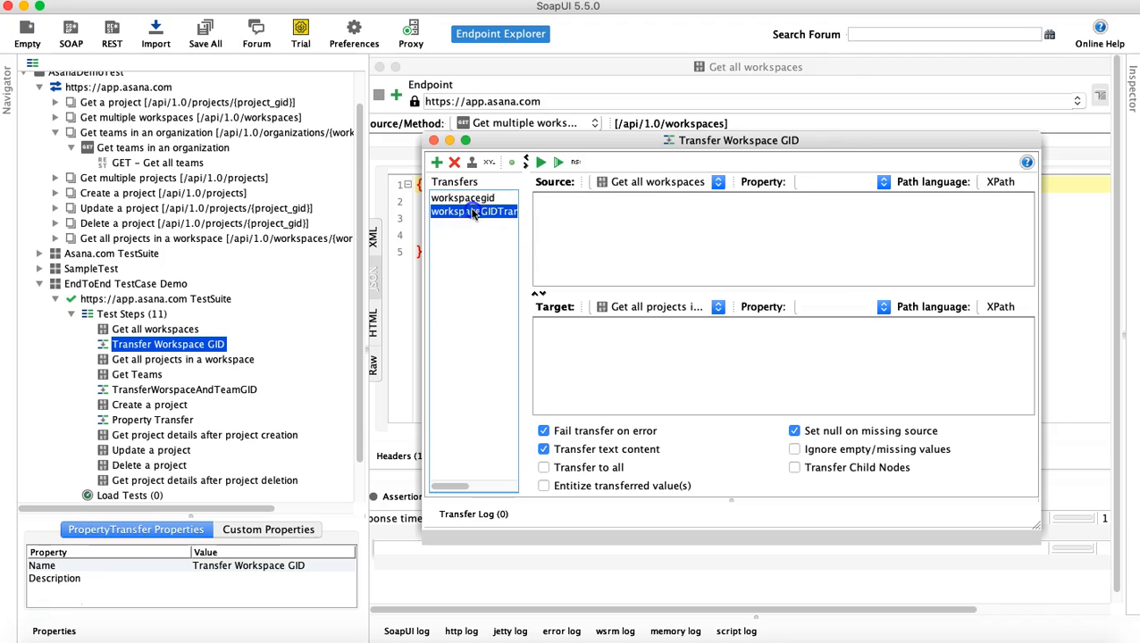
click(716, 183)
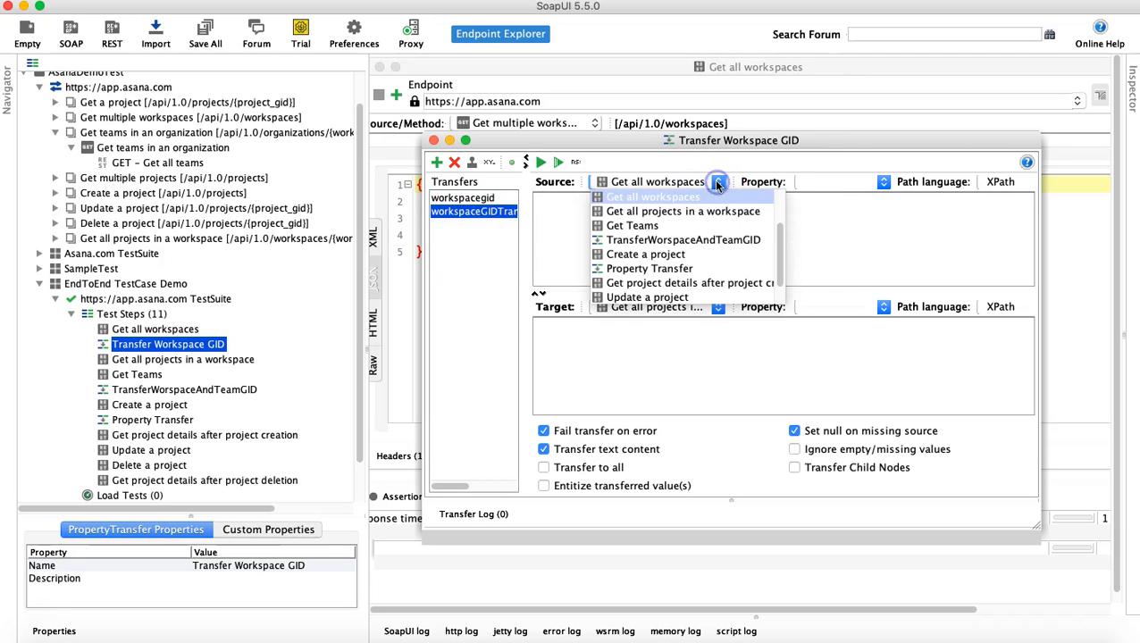
scroll(712, 216, down, 2)
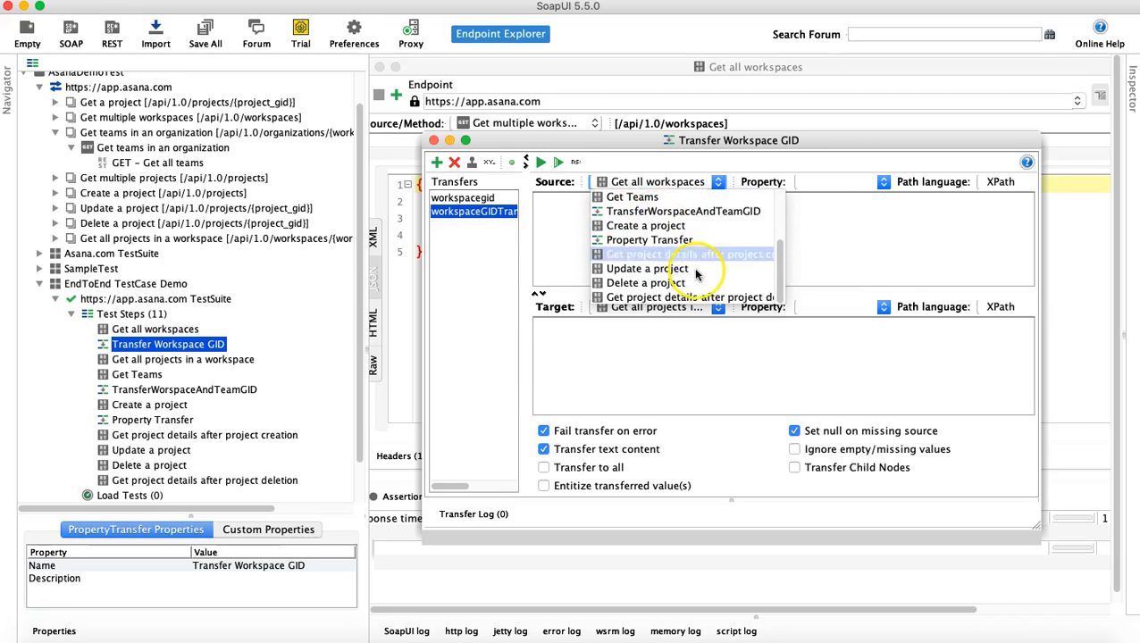
scroll(693, 283, up, 2)
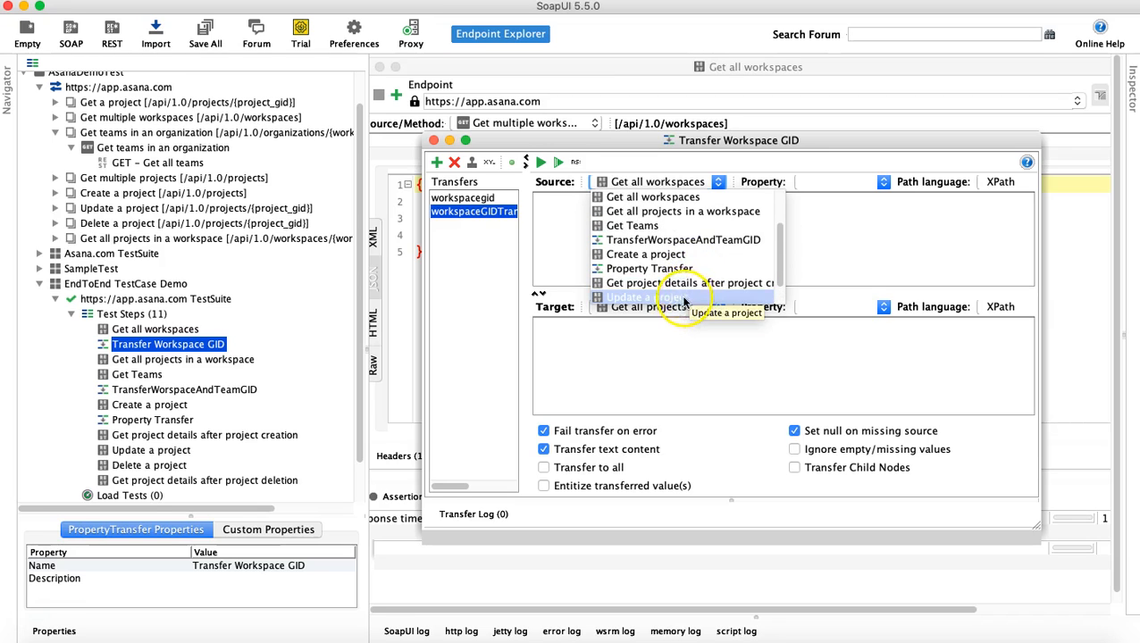
click(665, 198)
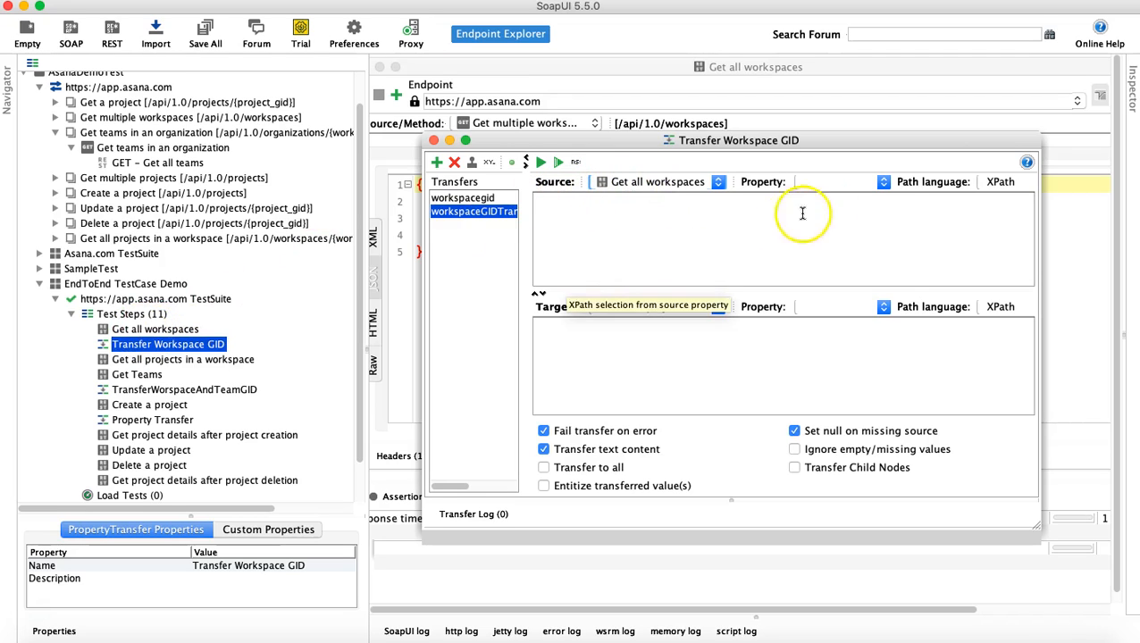
click(883, 184)
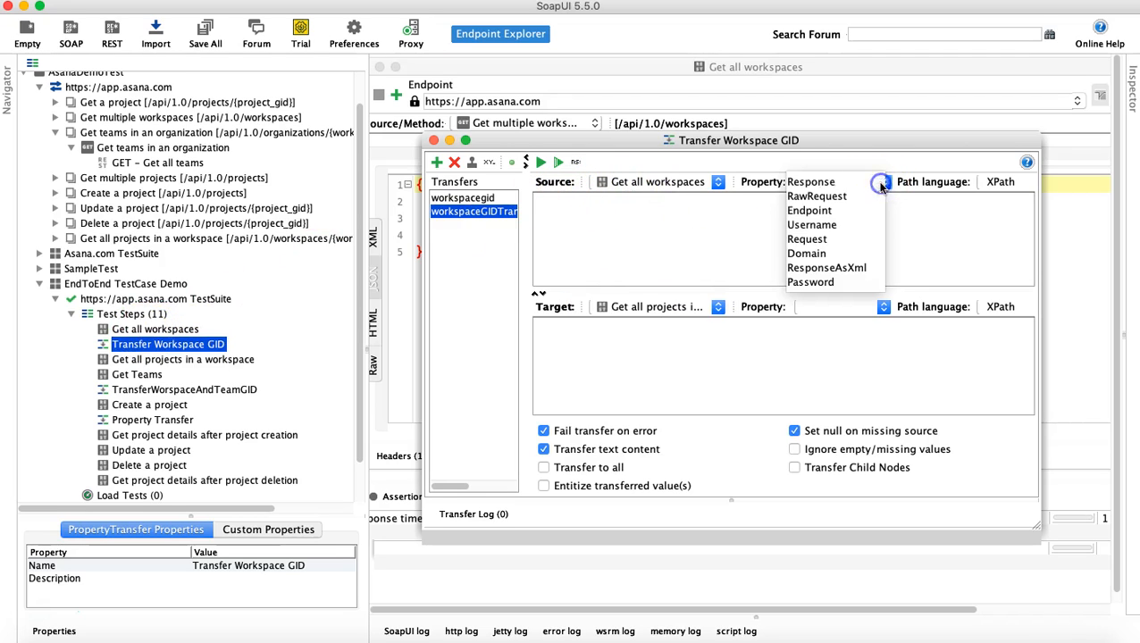
click(836, 182)
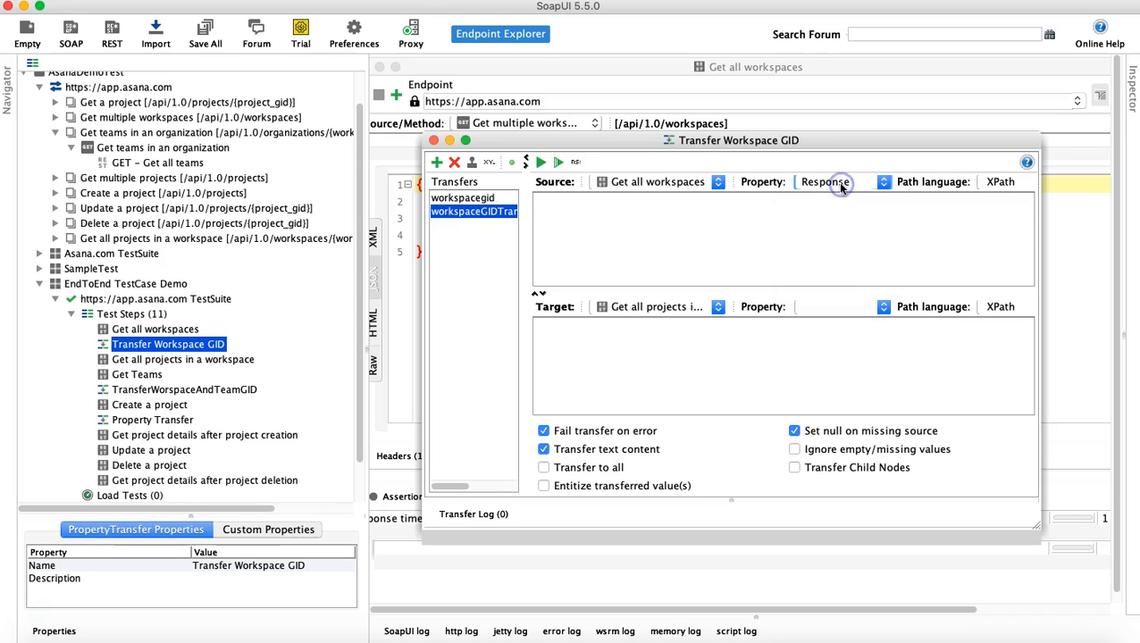
click(999, 183)
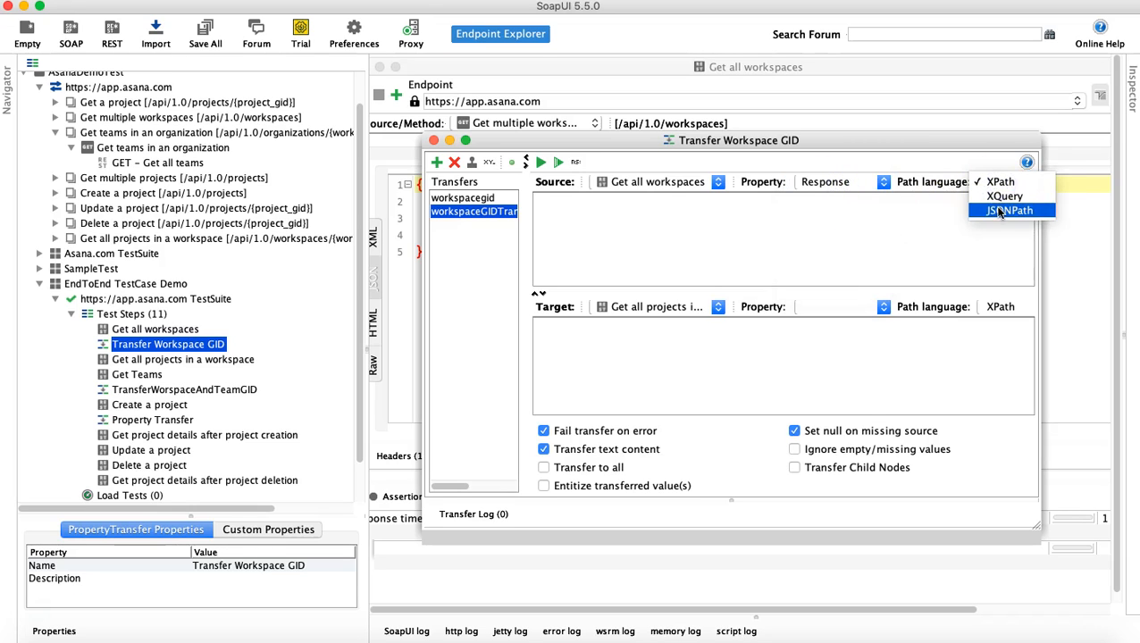
click(999, 210)
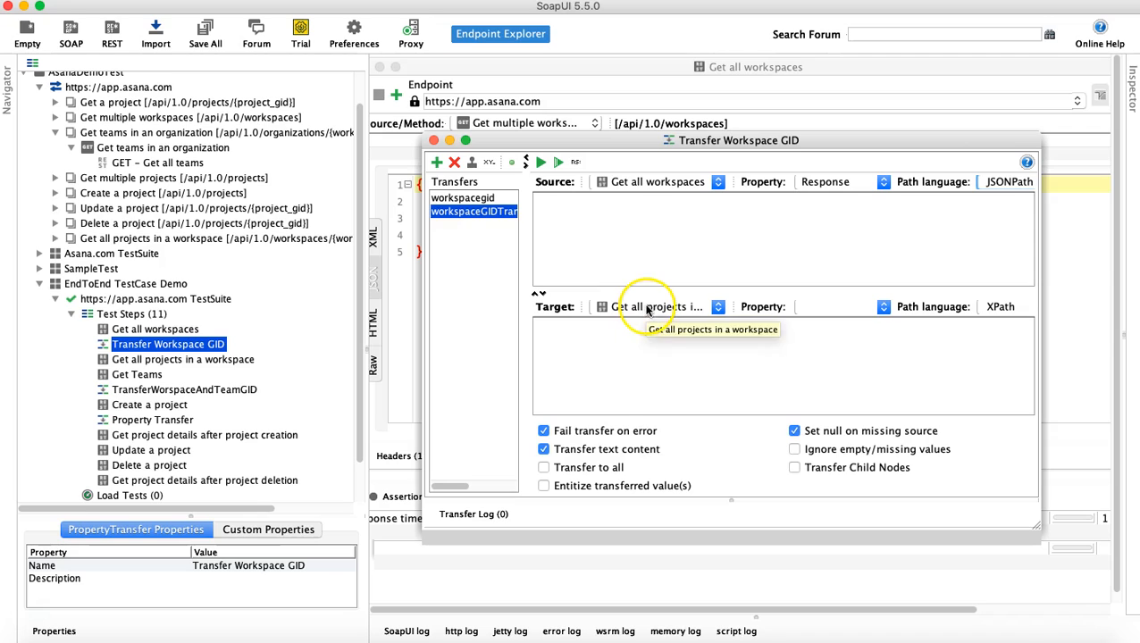
Set the new transfer's target to the Get Teams step with property workspace_gid
click(137, 376)
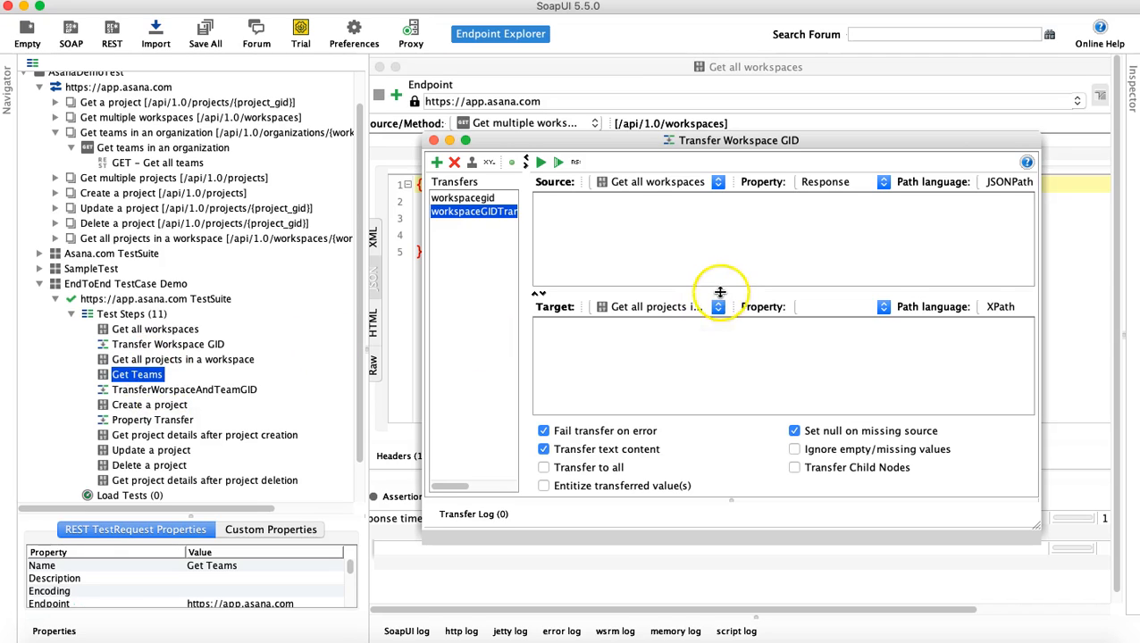
click(672, 307)
click(674, 337)
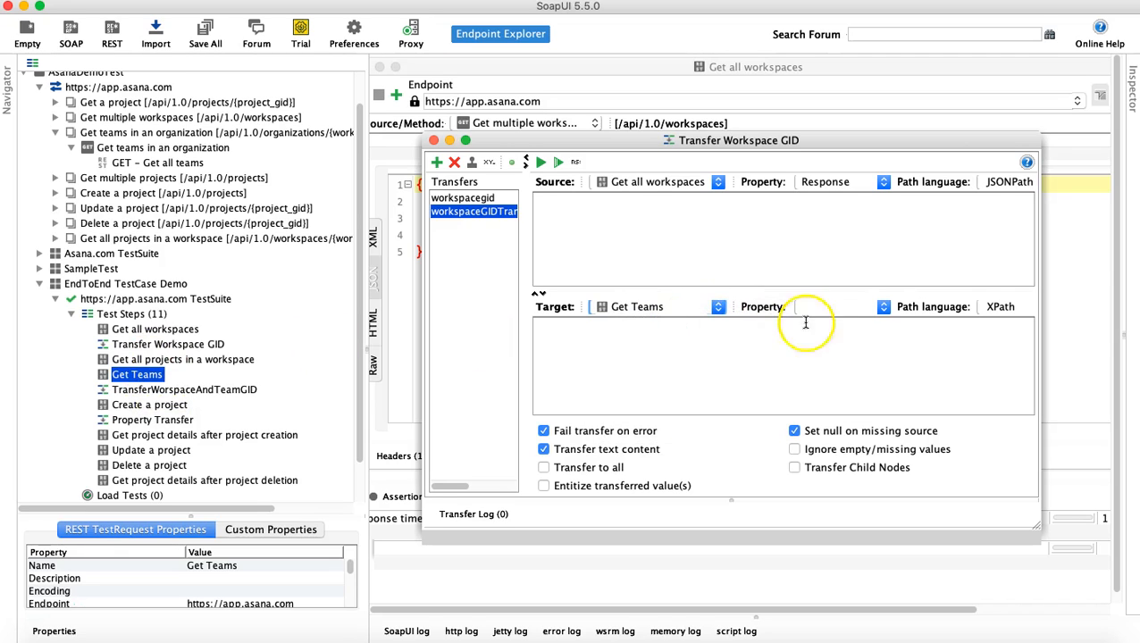
click(865, 307)
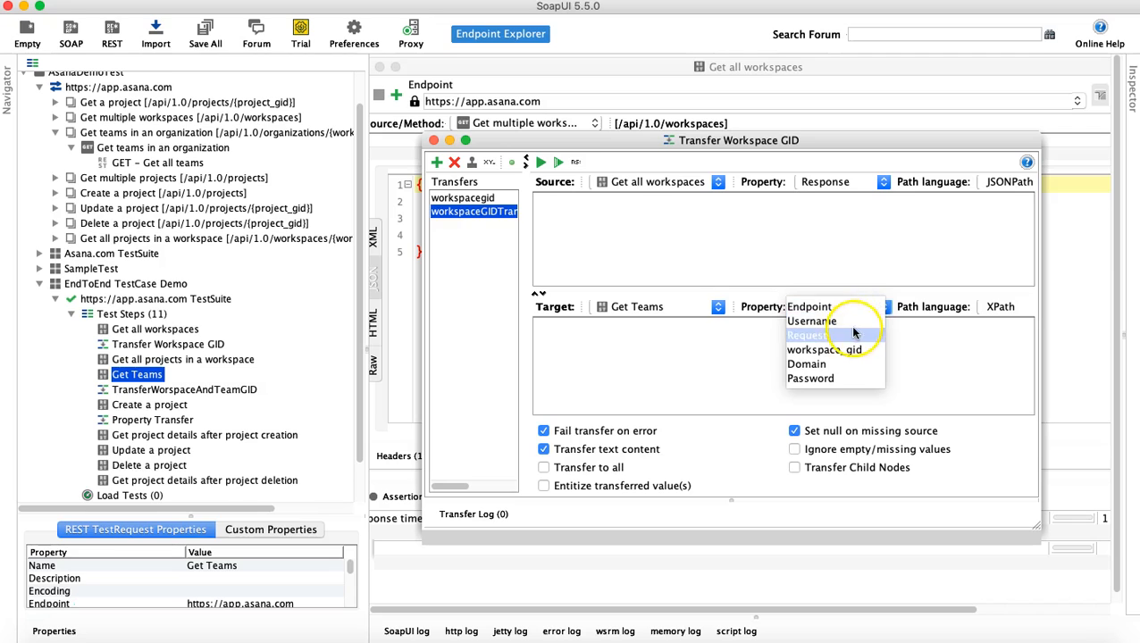
click(848, 355)
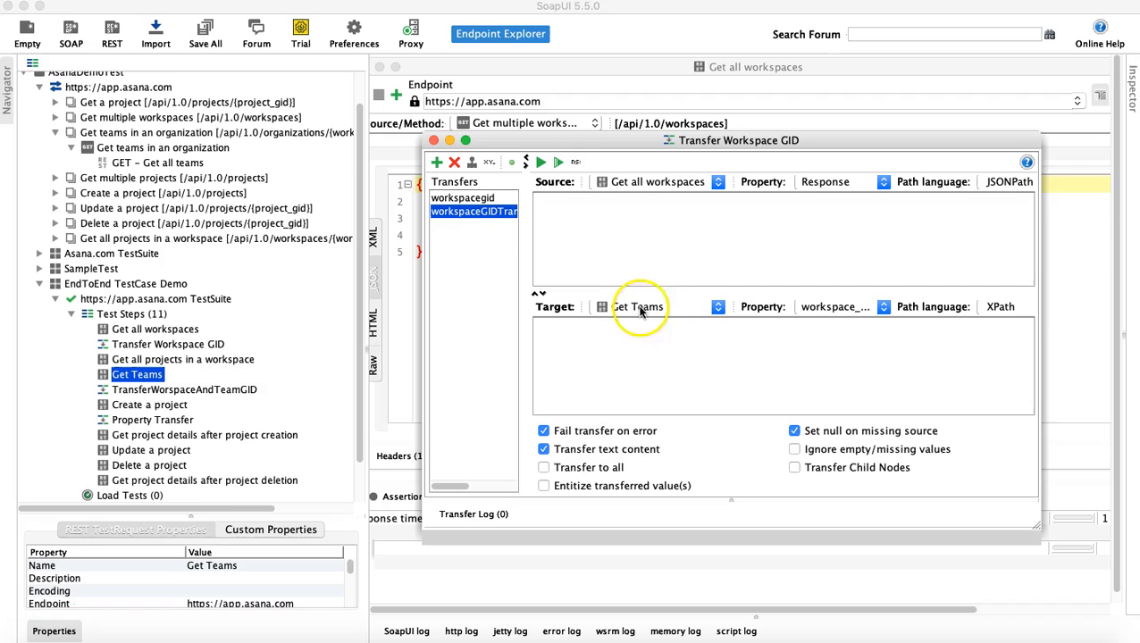
Reposition the transfer editor and bring up the Get all workspaces JSON response to check where the workspace gid sits
click(588, 228)
drag(1037, 527, 1086, 552)
drag(810, 140, 783, 232)
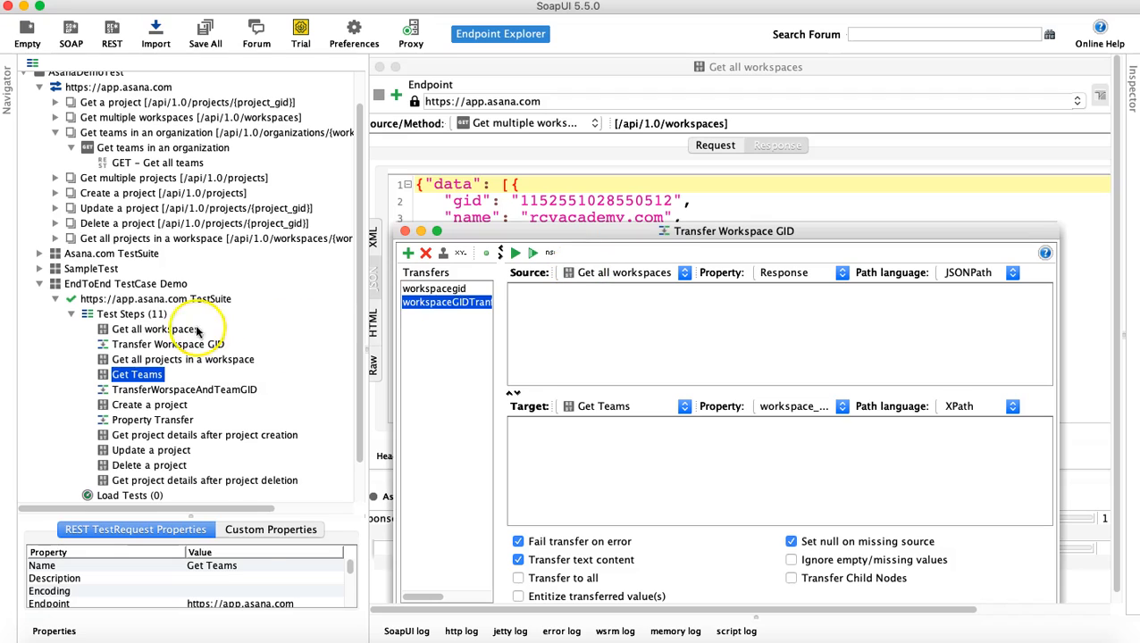
click(185, 329)
double_click(185, 330)
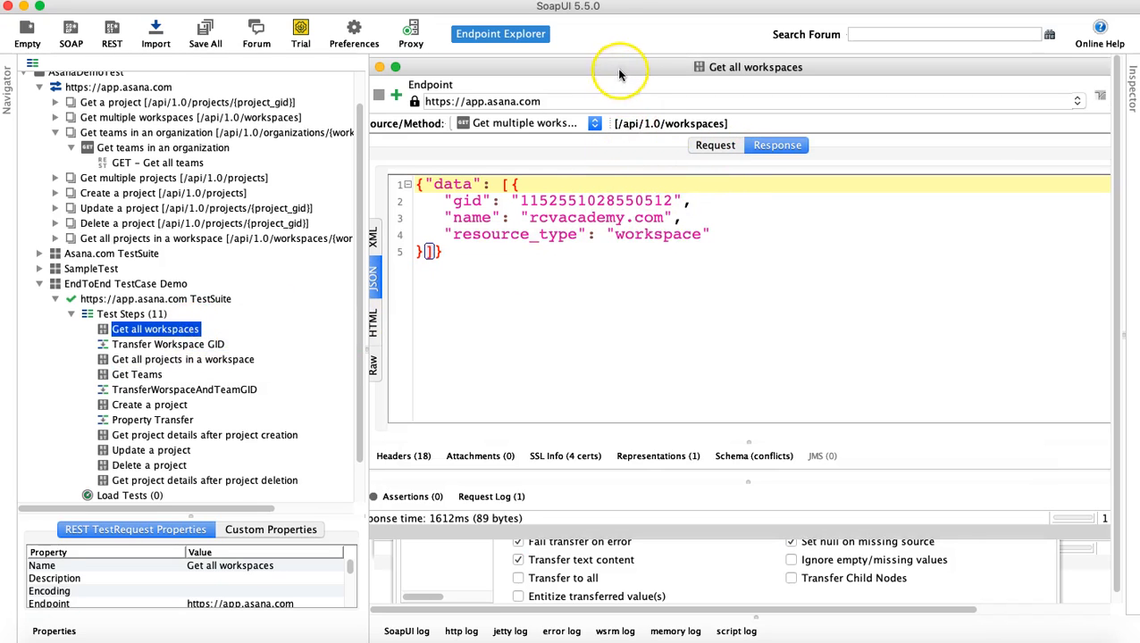
drag(681, 69, 684, 66)
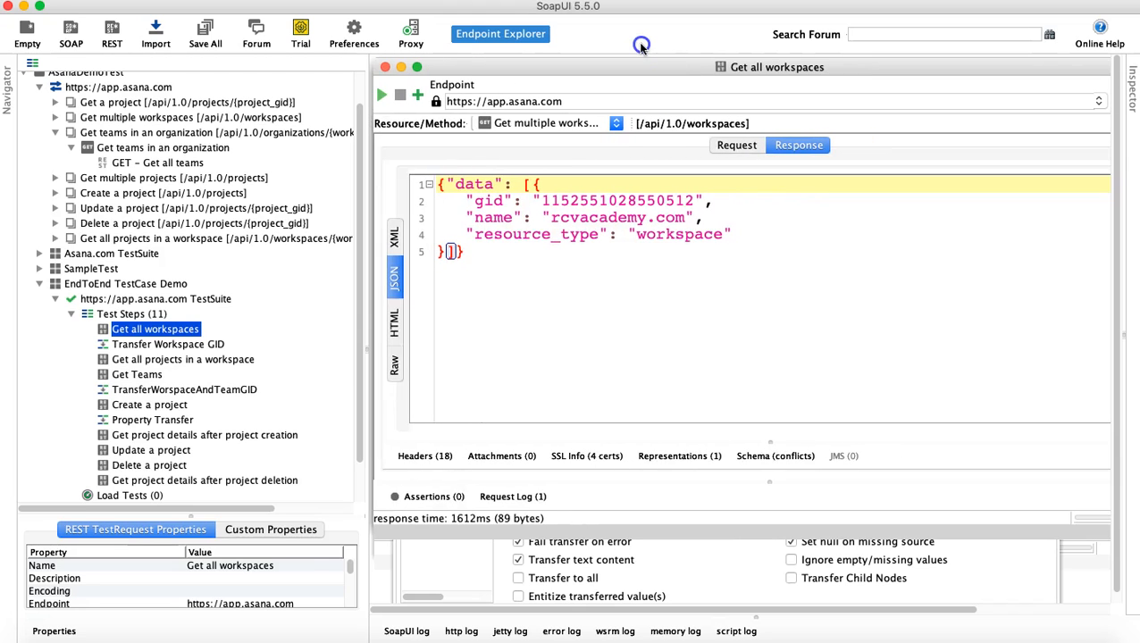
Reuse the workspacegid transfer's source path $.data[0].gid in the Get Teams transfer and run that transfer
click(463, 559)
click(457, 290)
click(587, 291)
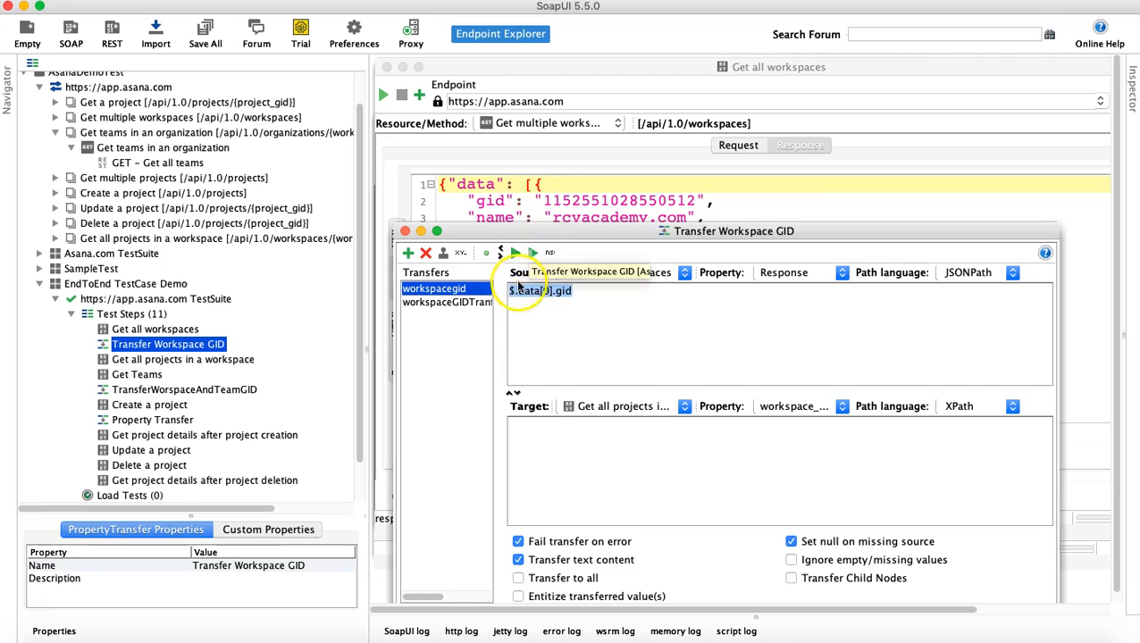
click(439, 304)
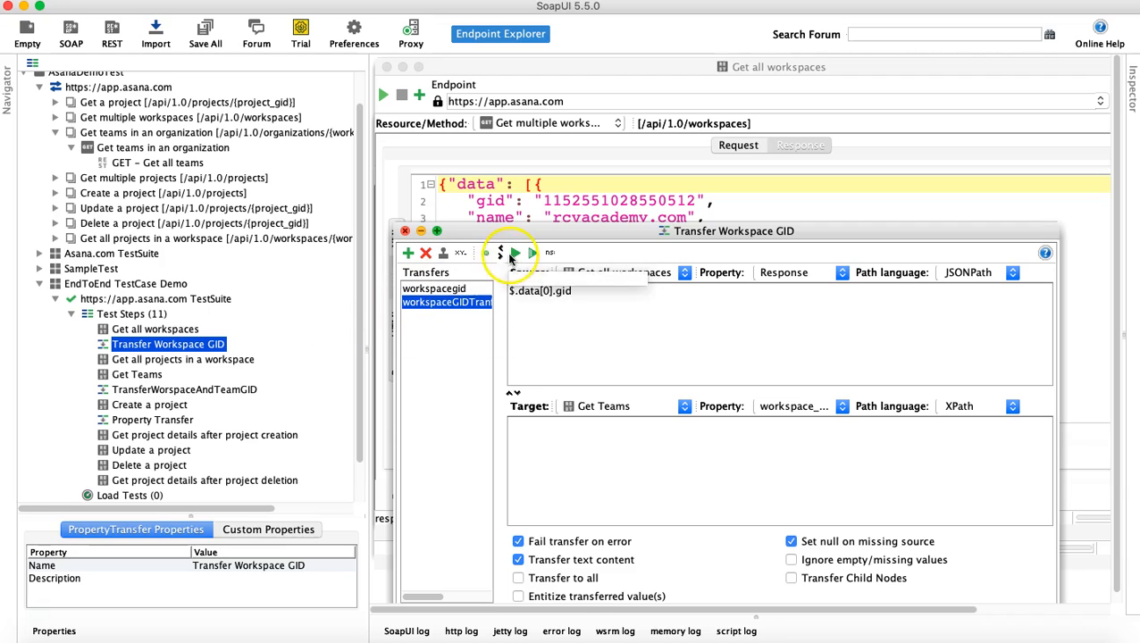
click(515, 255)
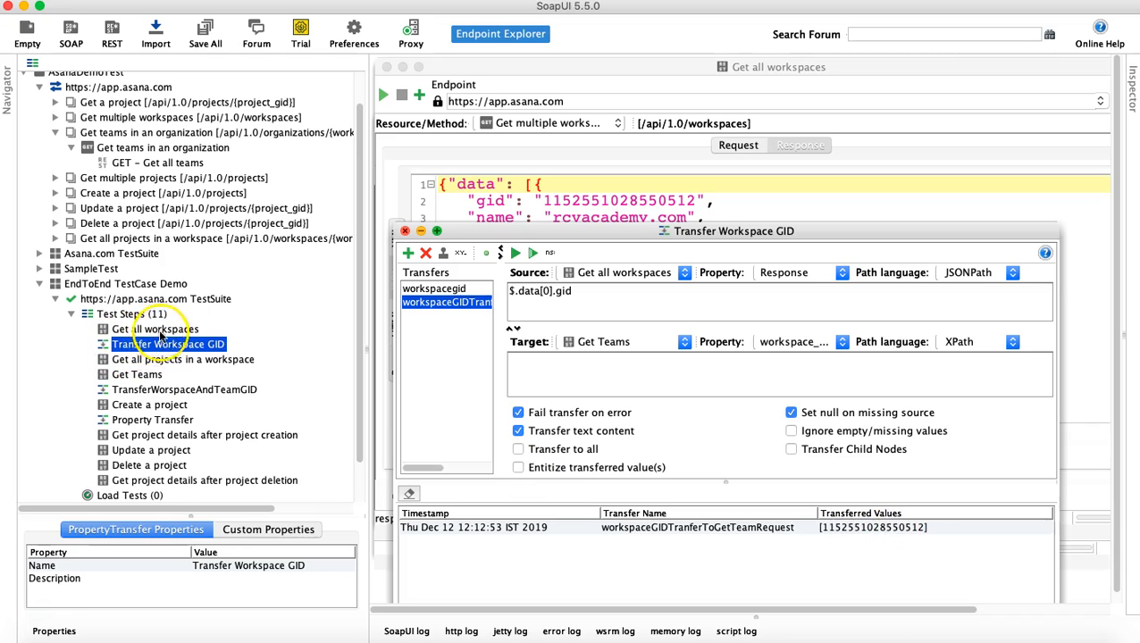
Open the Get Teams request and clear its workspace_gid parameter value
click(151, 375)
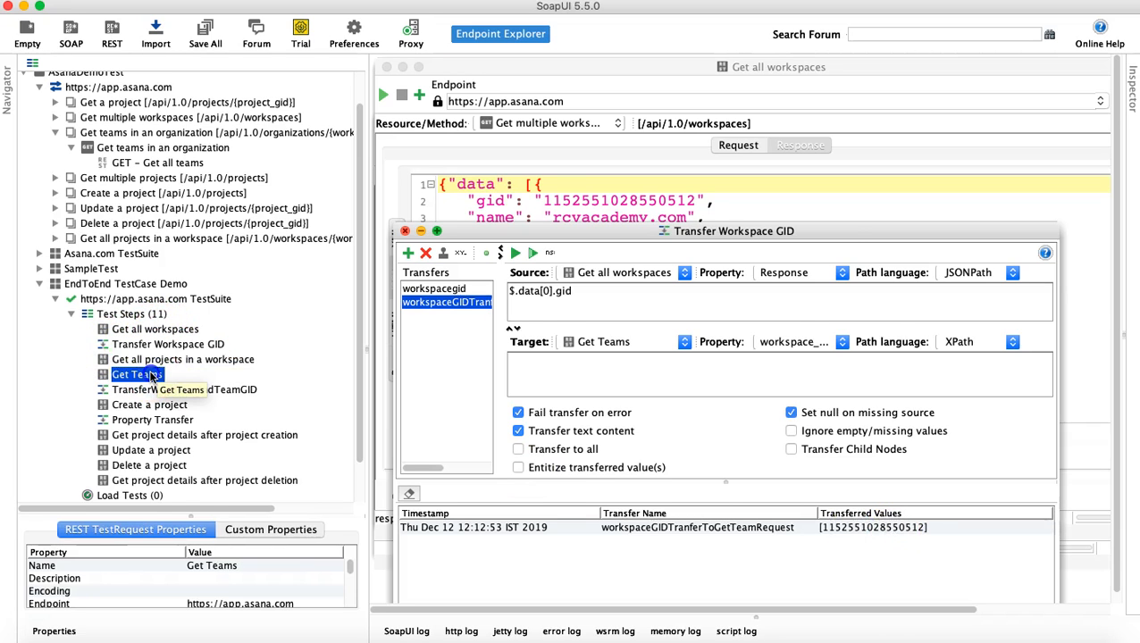
double_click(151, 375)
double_click(762, 310)
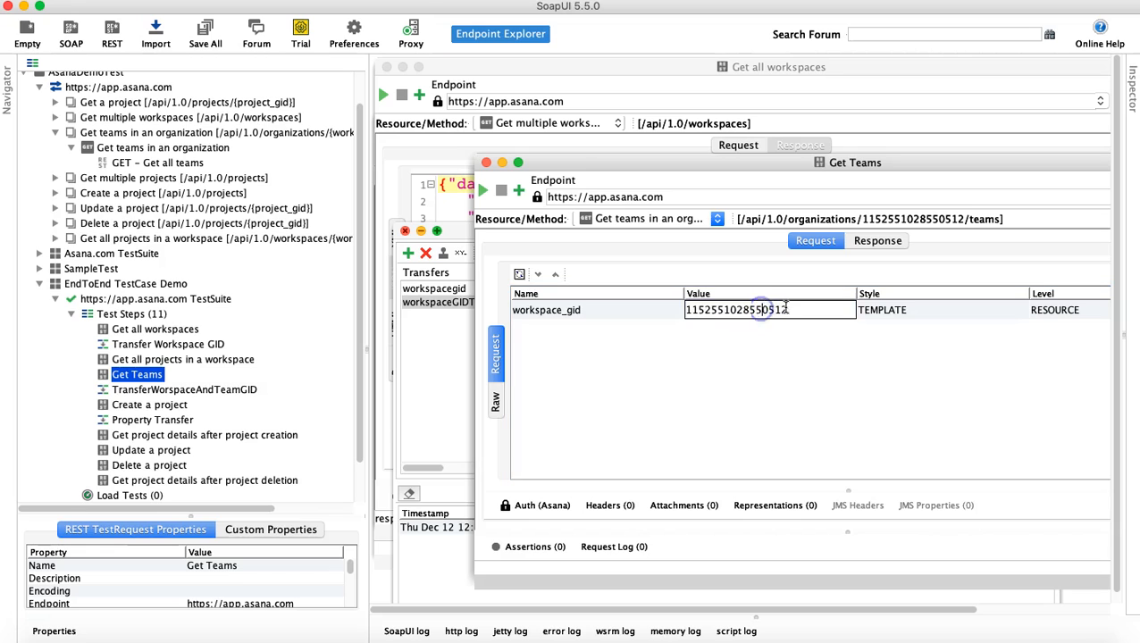
drag(786, 309, 698, 297)
key(BackSpace)
click(642, 310)
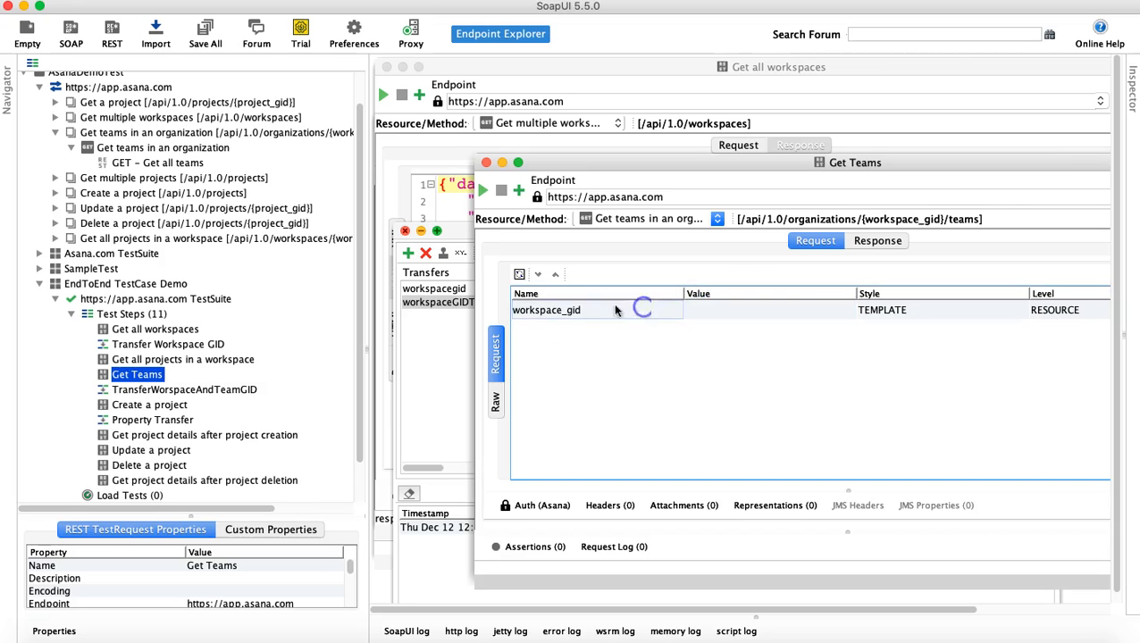
Rerun the Get Teams transfer with the request's workspace_gid parameter in view, and close the transfer, Get Teams and Get all workspaces windows
click(454, 232)
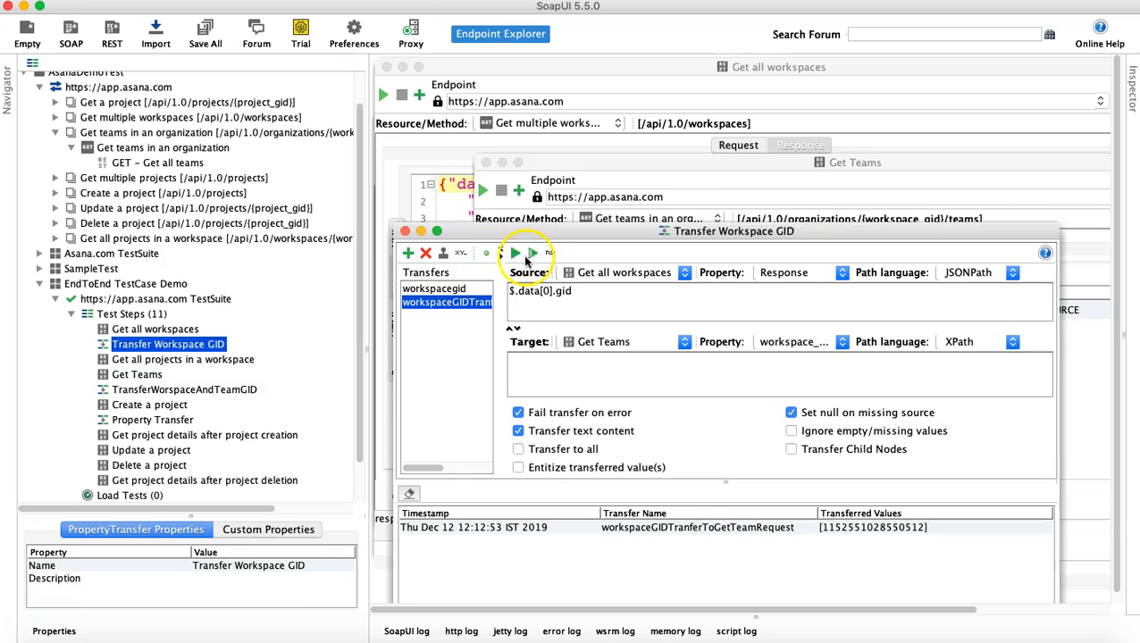
drag(632, 160, 617, 66)
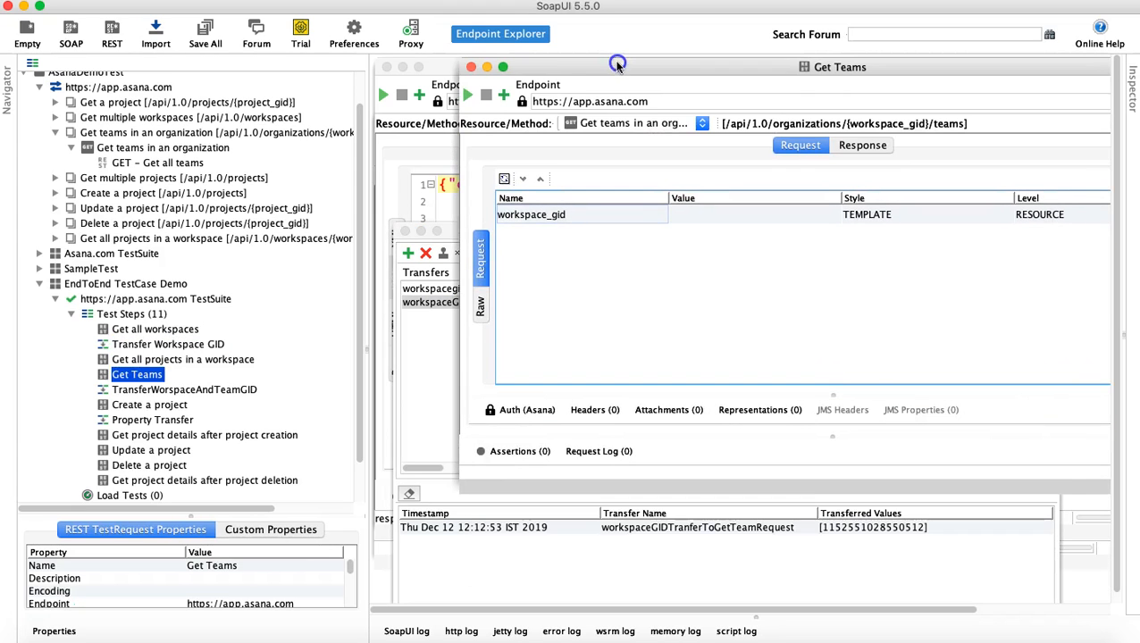
click(455, 274)
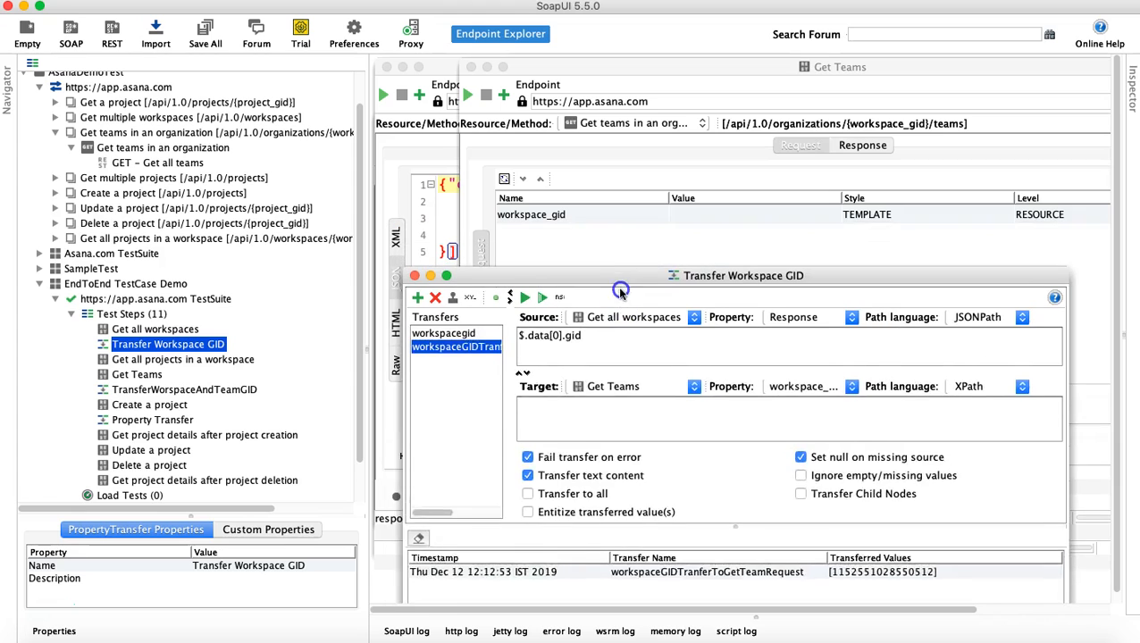
click(527, 314)
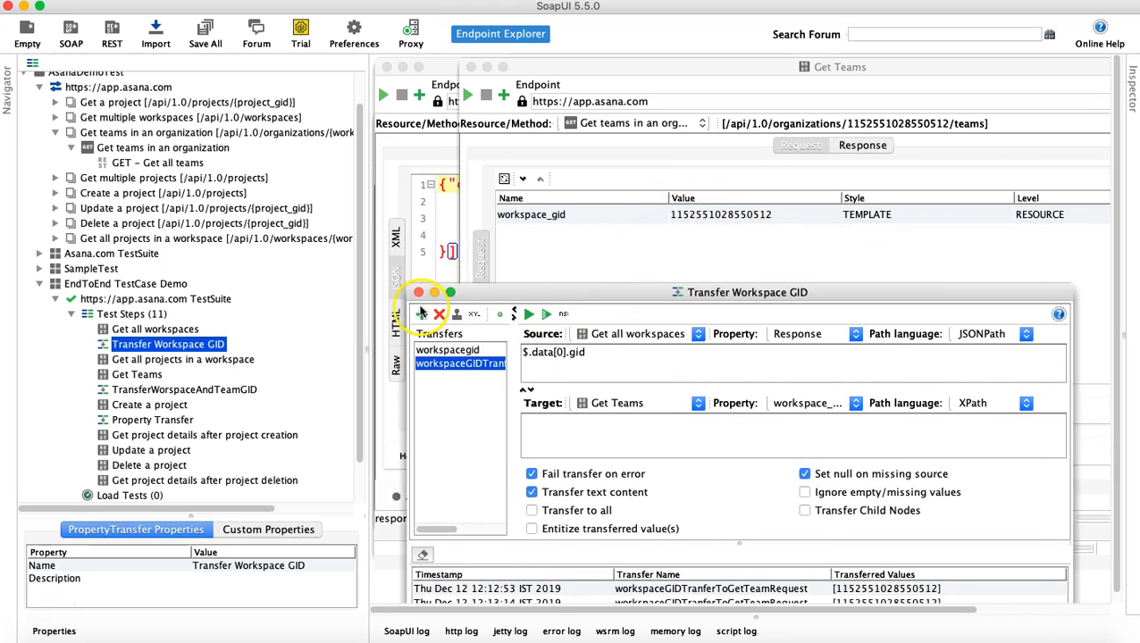
click(418, 293)
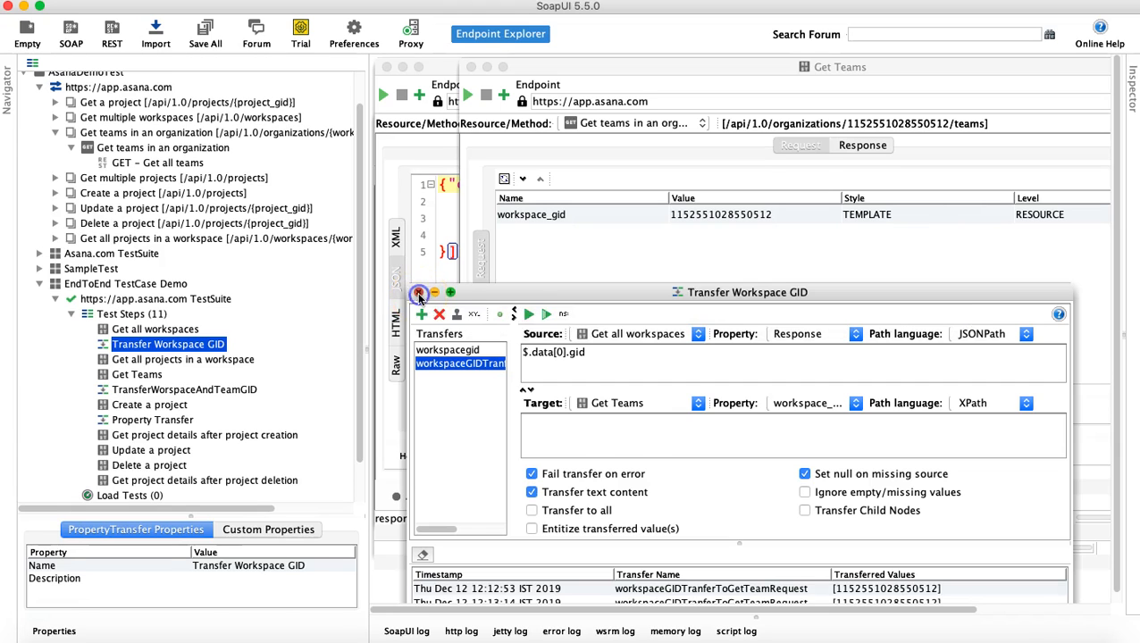
click(472, 69)
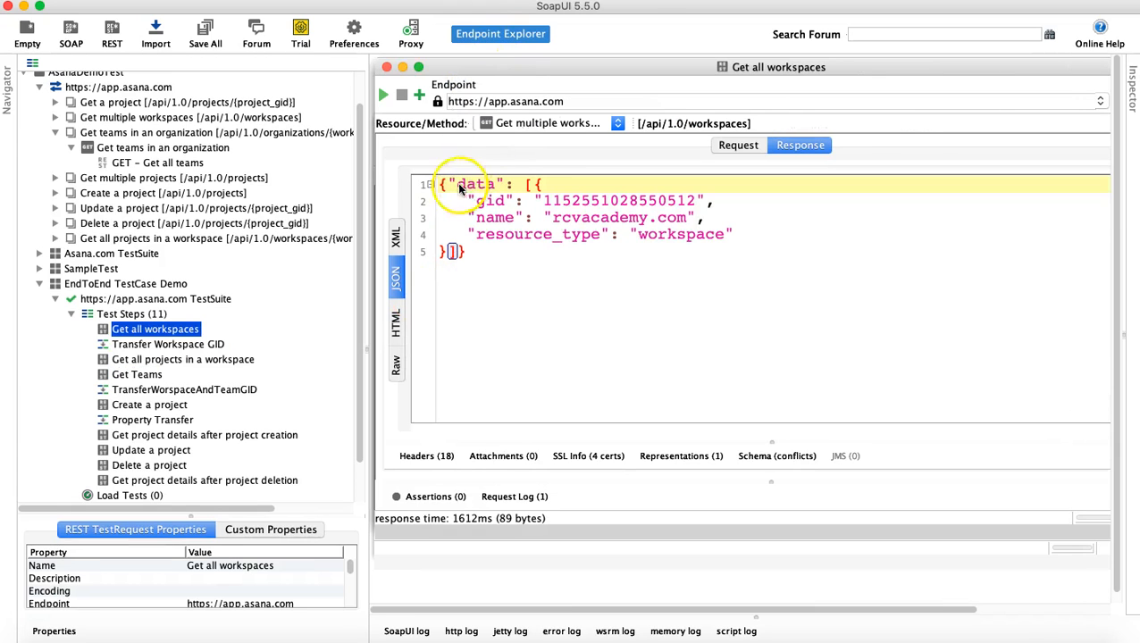
click(387, 69)
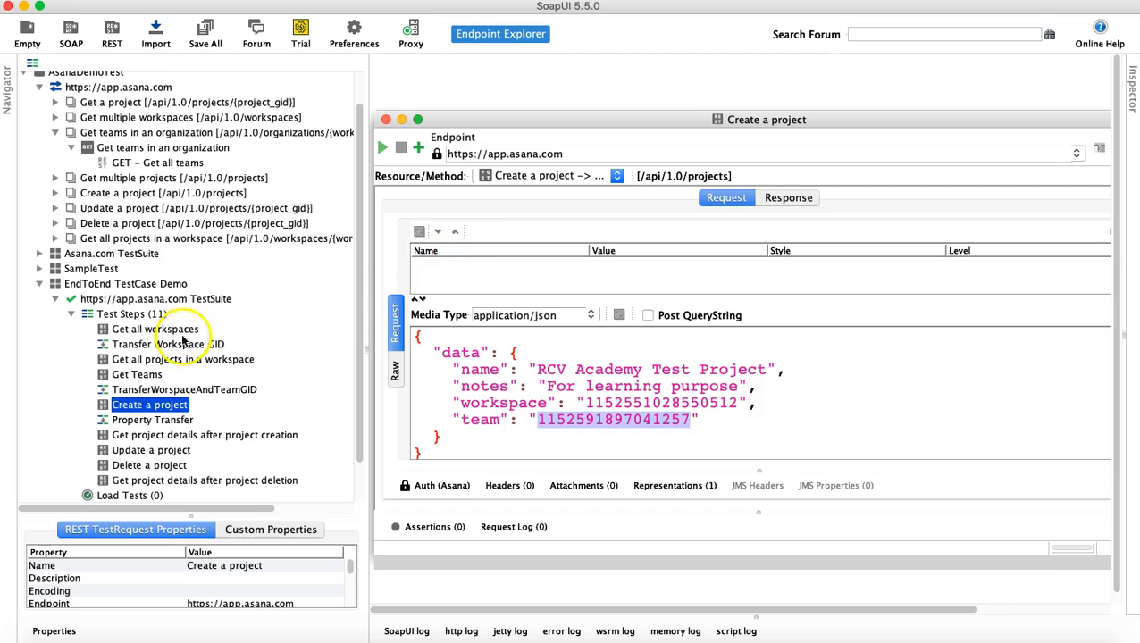
Check the workspace_gid parameter in Get all projects in a workspace, and close that request and the Create a project window
click(159, 330)
click(162, 348)
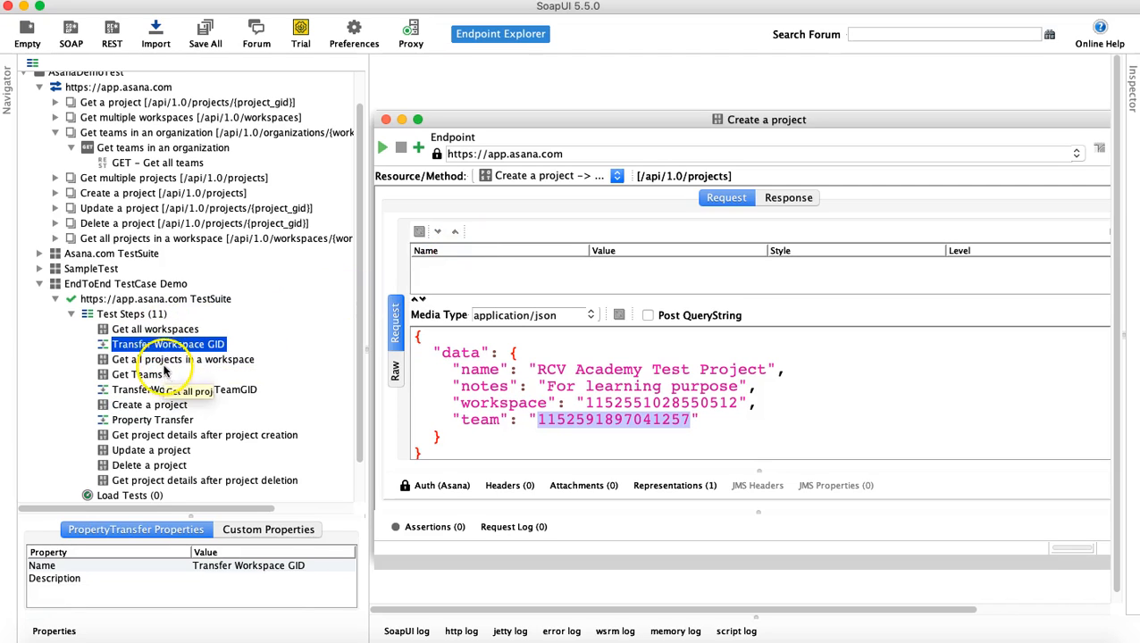
double_click(163, 361)
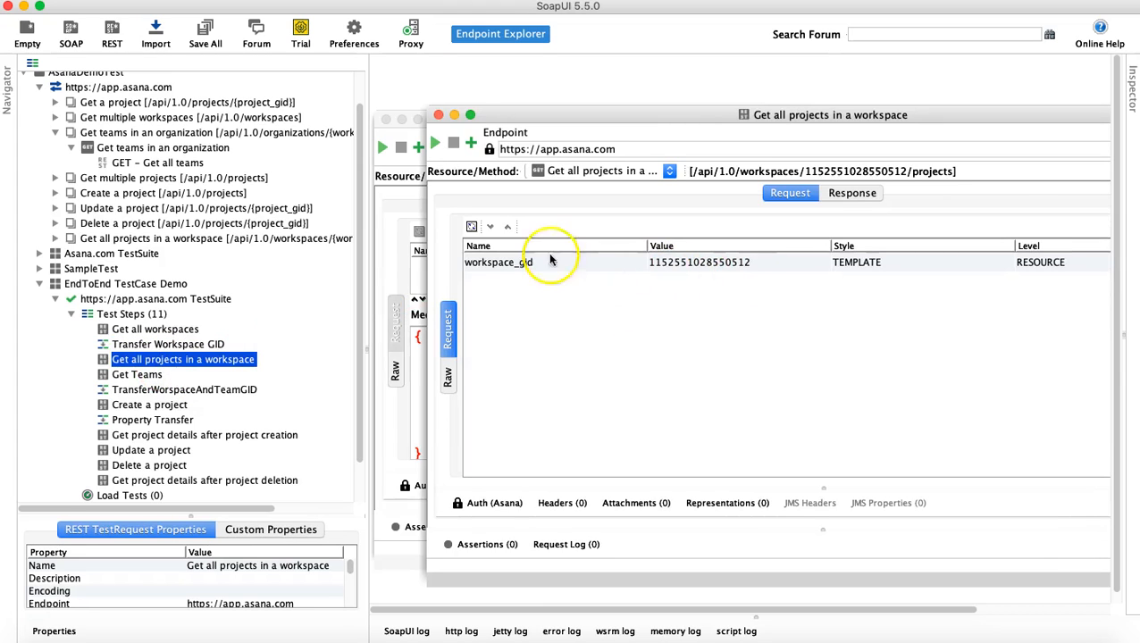
click(438, 114)
click(136, 376)
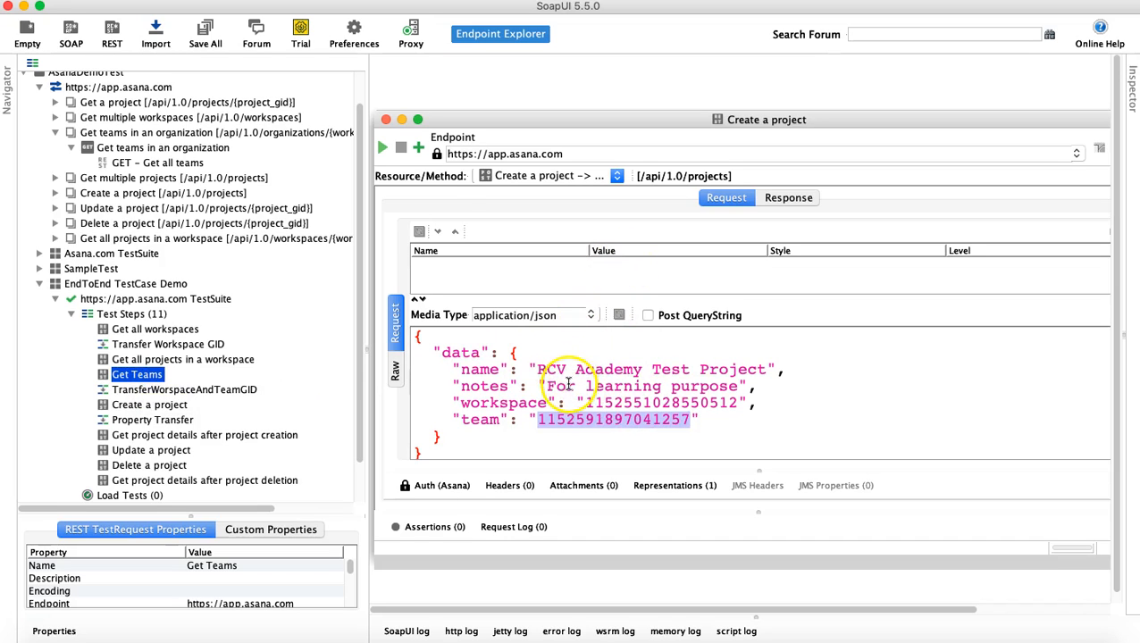
click(385, 119)
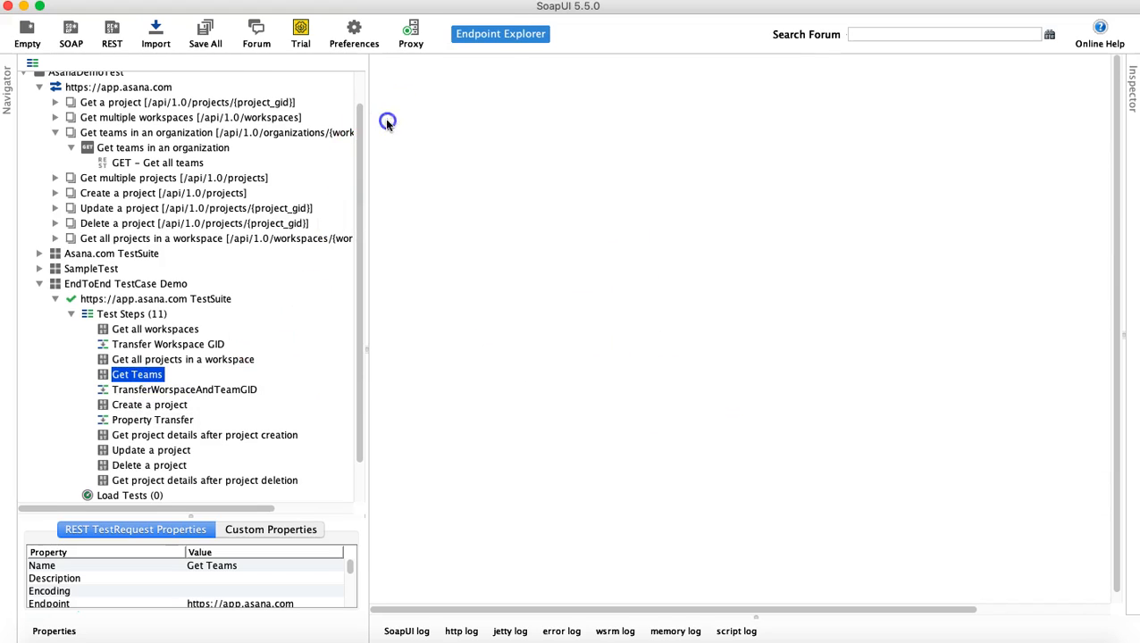
Run the Get Teams request and examine the gid of each team in its JSON response
double_click(153, 376)
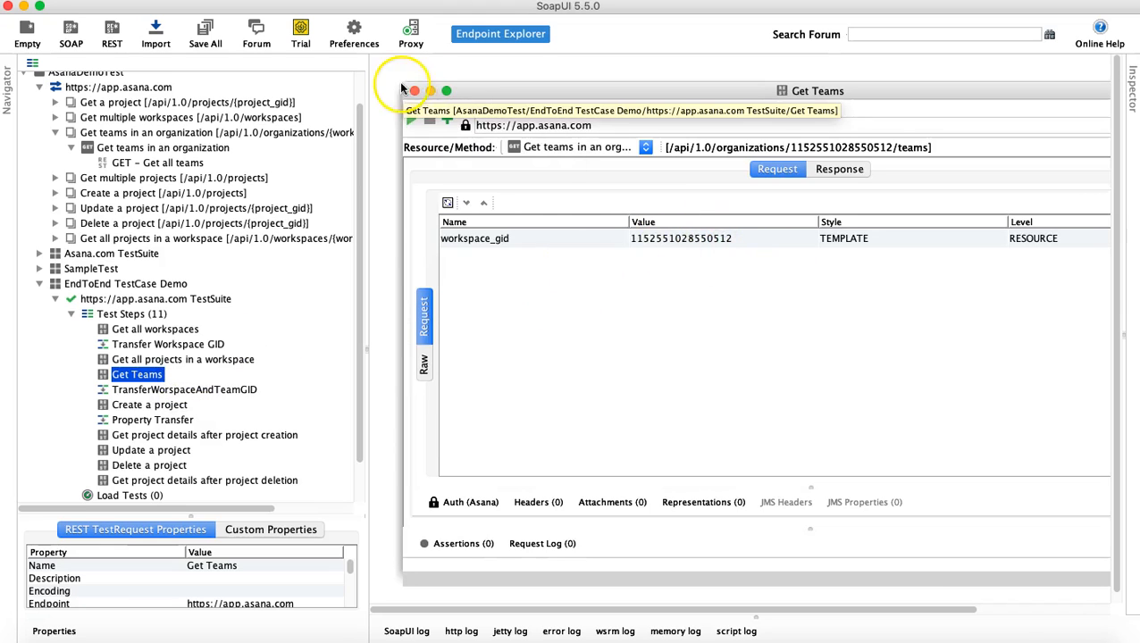
click(415, 91)
double_click(147, 376)
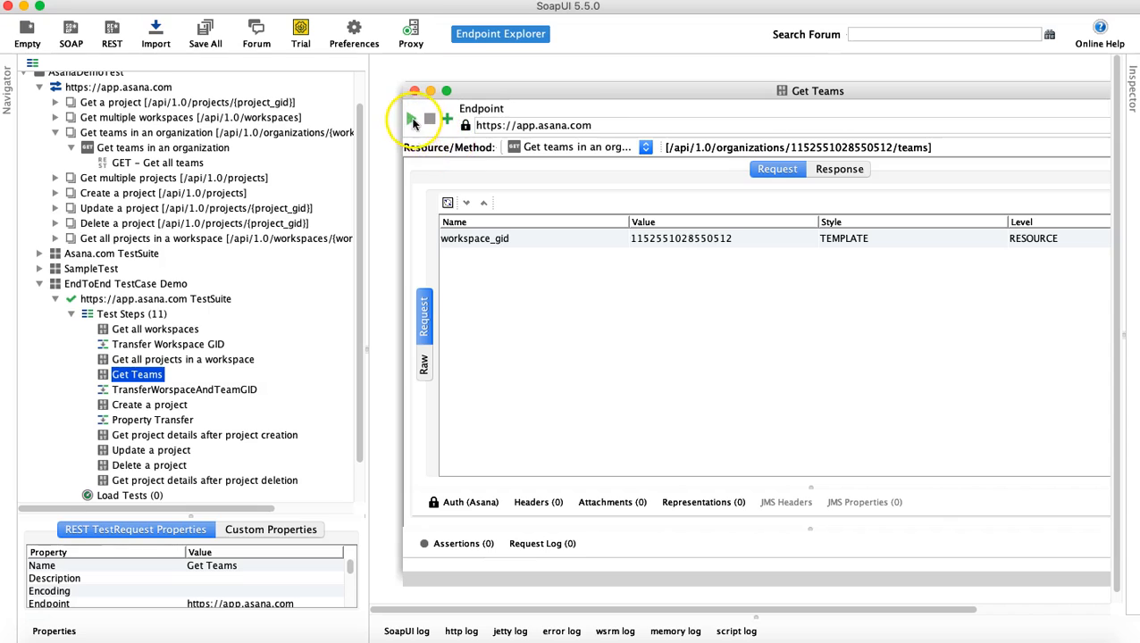
click(849, 173)
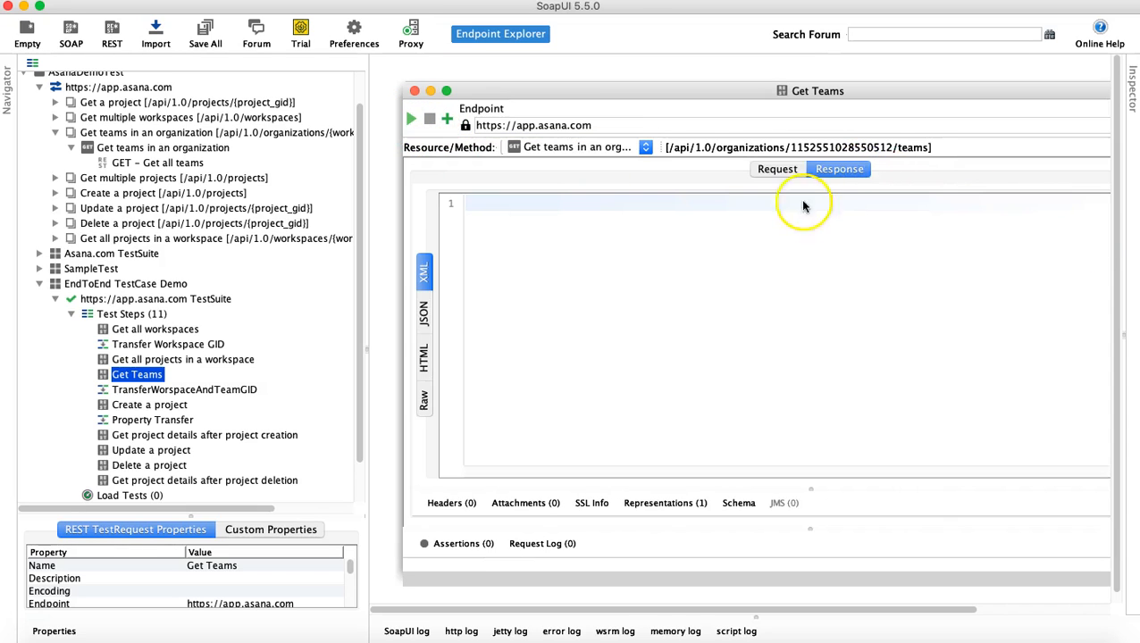
click(425, 312)
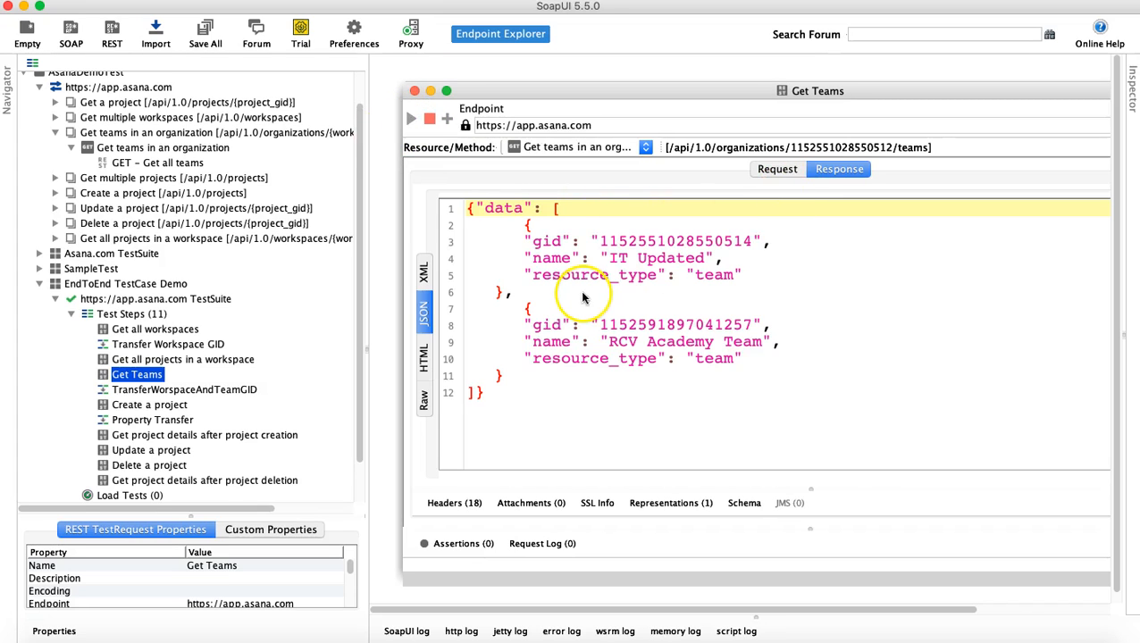
click(576, 243)
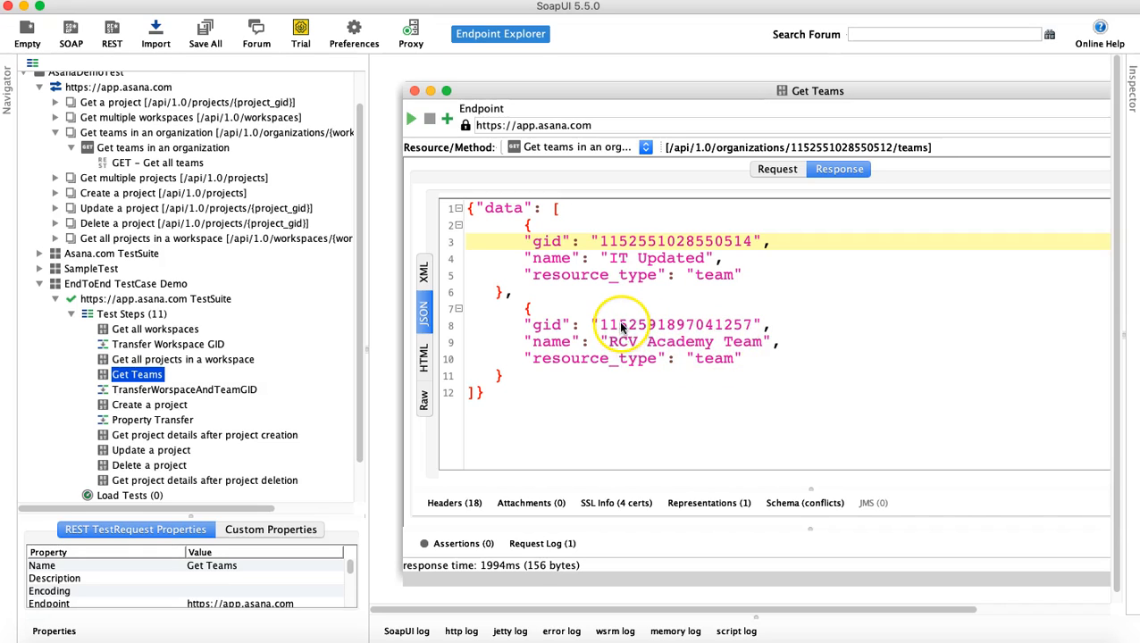
double_click(643, 242)
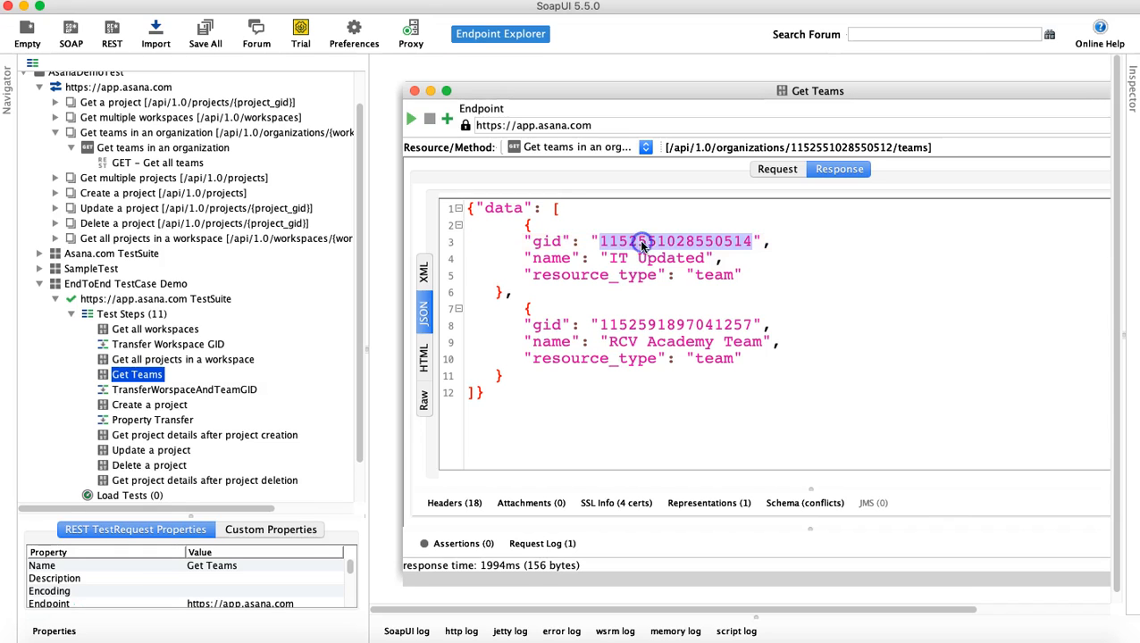
double_click(653, 325)
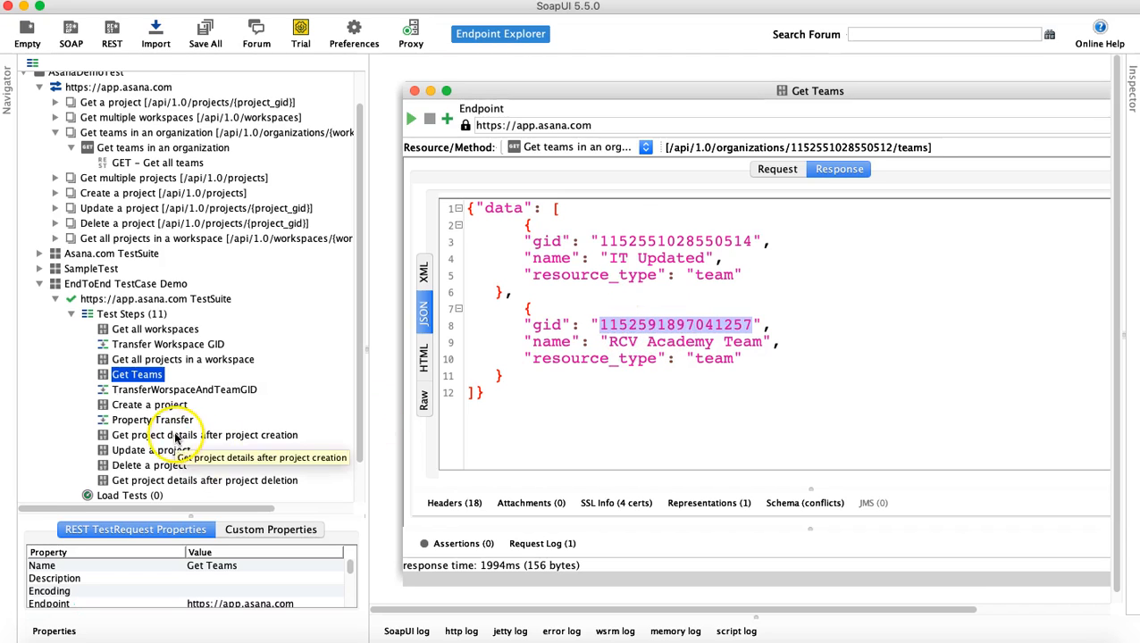
Compare the workspace value in the Create a project body with the gid in the Get all workspaces JSON response
click(174, 407)
double_click(175, 407)
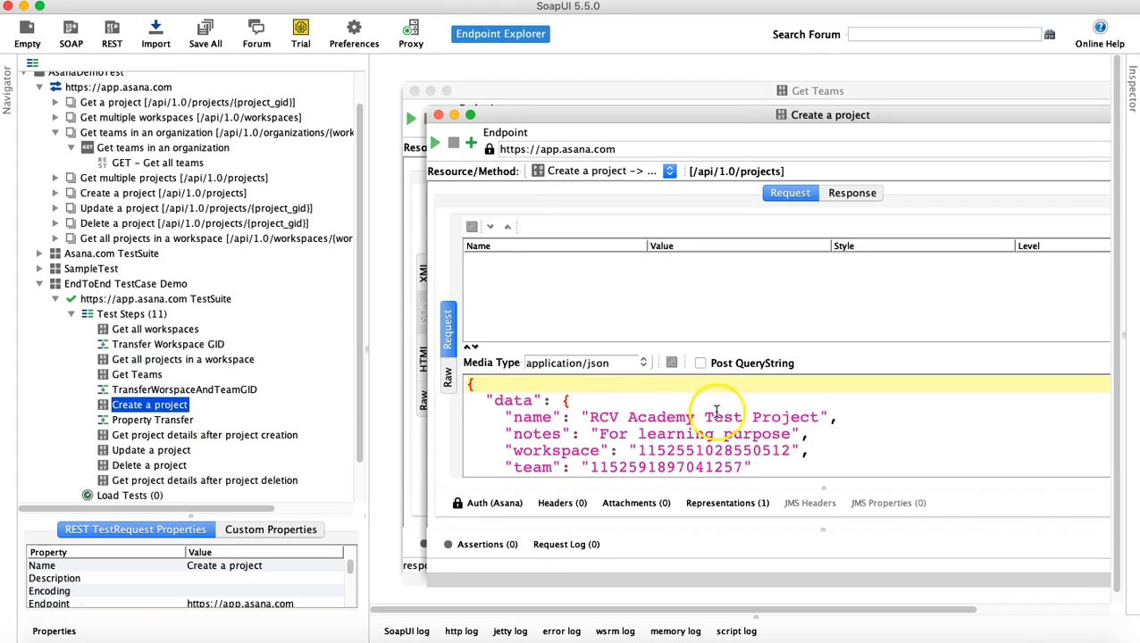
double_click(683, 450)
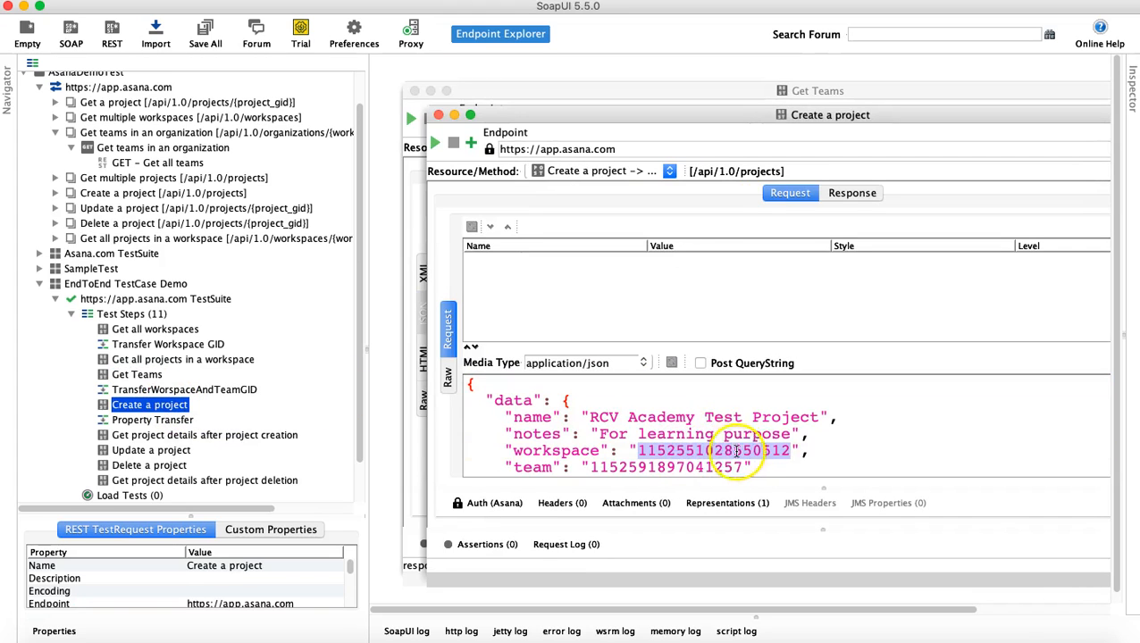
click(161, 329)
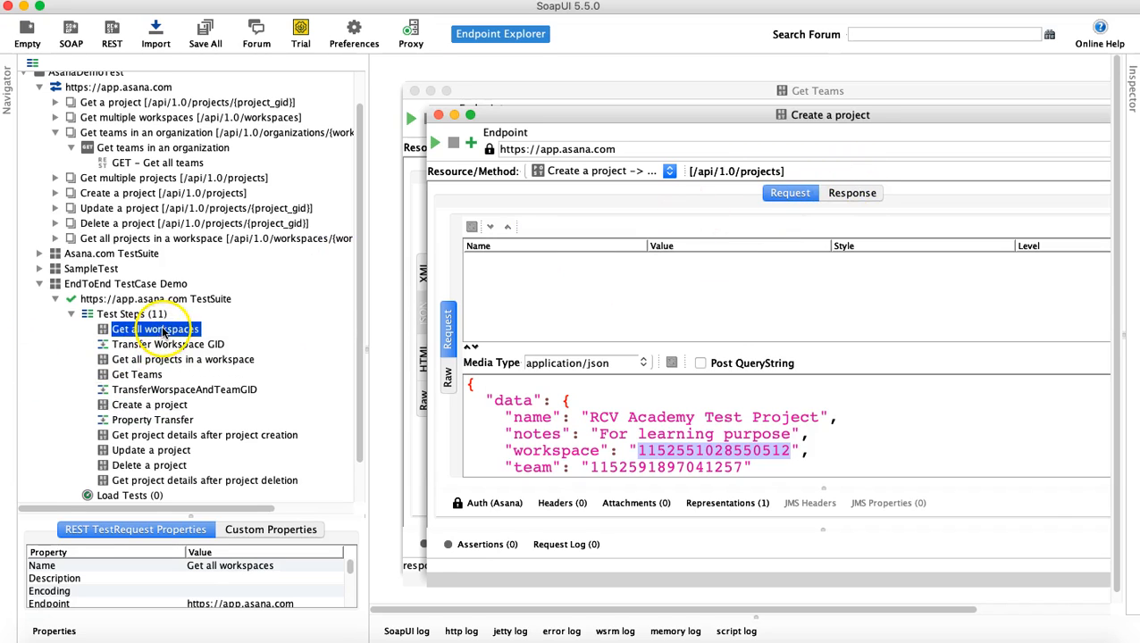
double_click(161, 329)
click(865, 217)
click(471, 340)
double_click(715, 275)
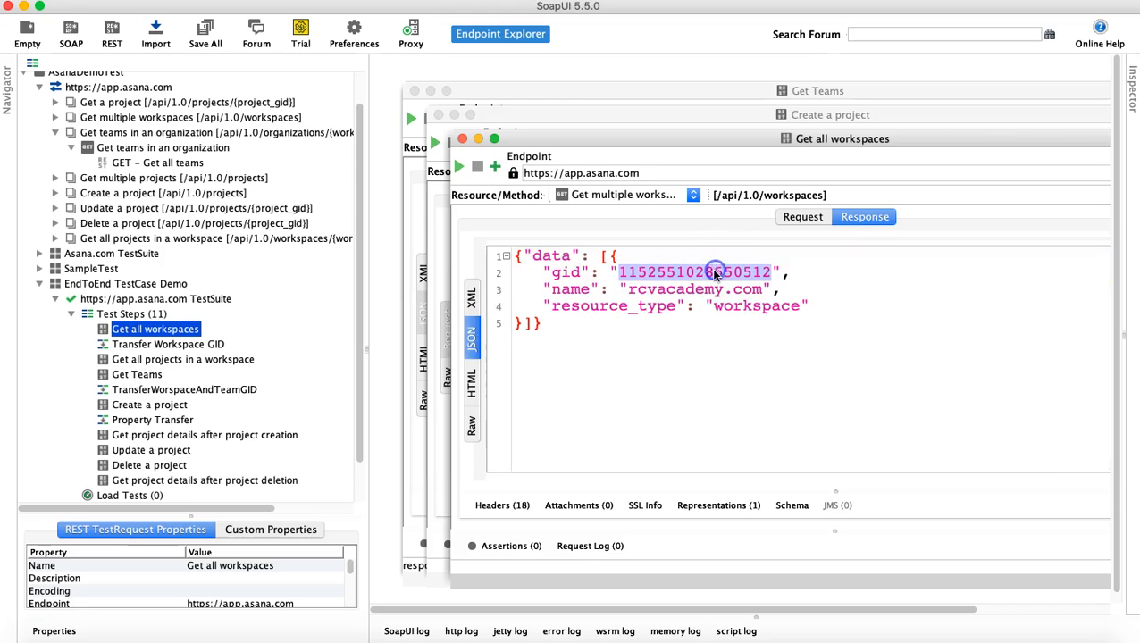
click(463, 142)
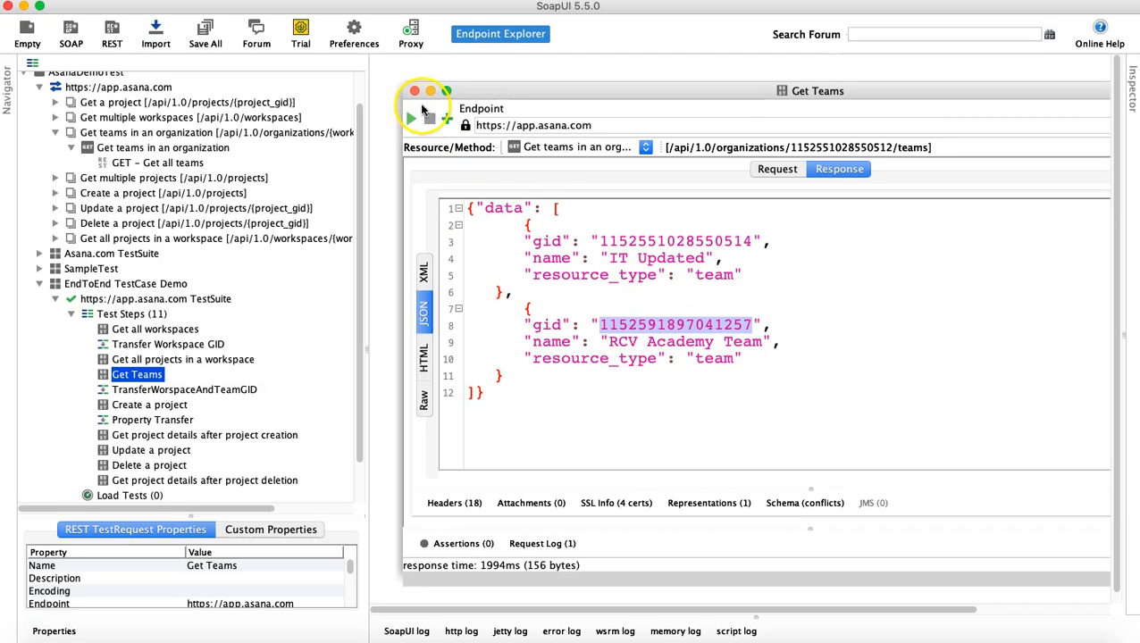
Close the Get Teams window, reposition Create a project and enlarge its request body area to show the whole JSON
click(415, 92)
click(682, 93)
drag(682, 114, 639, 75)
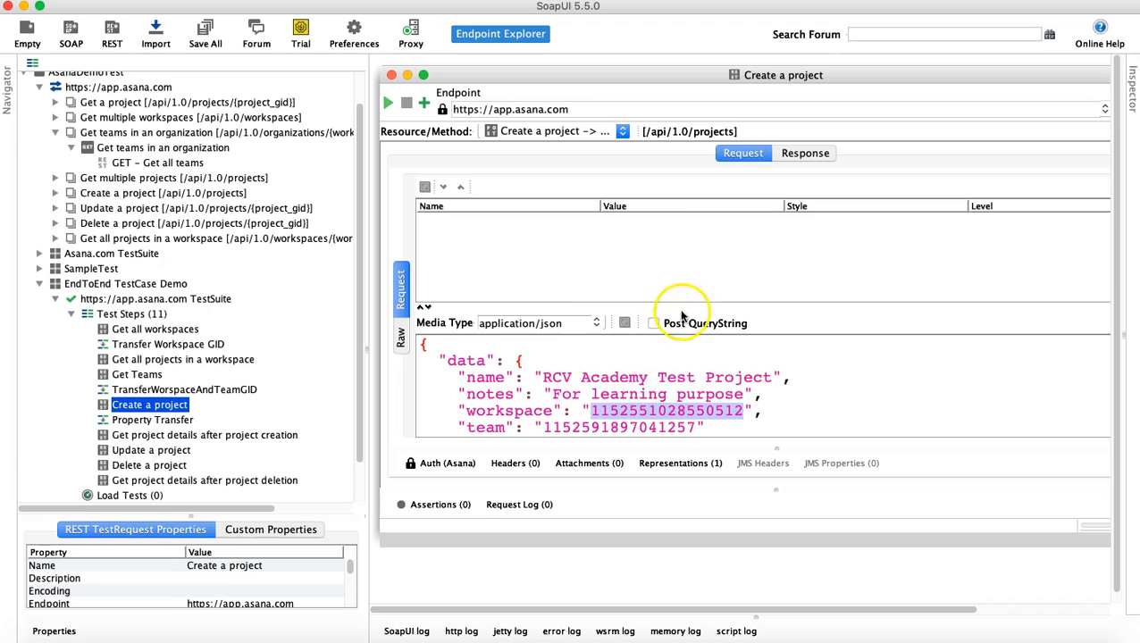
drag(681, 305, 682, 271)
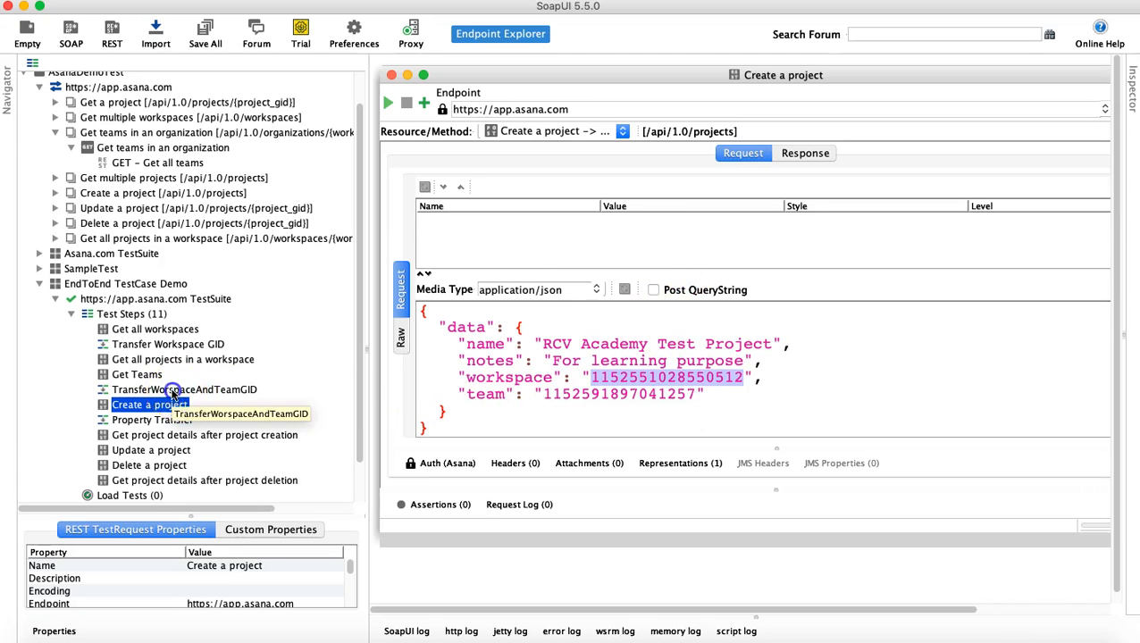
Open the TransferWorspaceAndTeamGID step, enlarge its editor and add a transfer for the workspace GID
click(145, 391)
double_click(146, 393)
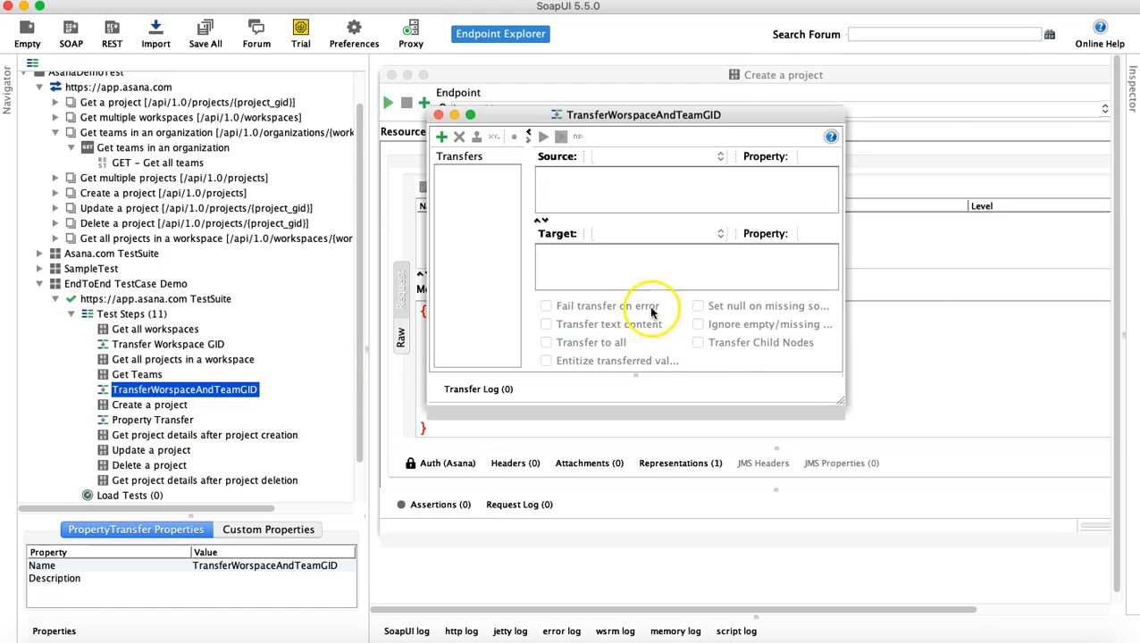
drag(840, 407, 1032, 472)
click(441, 137)
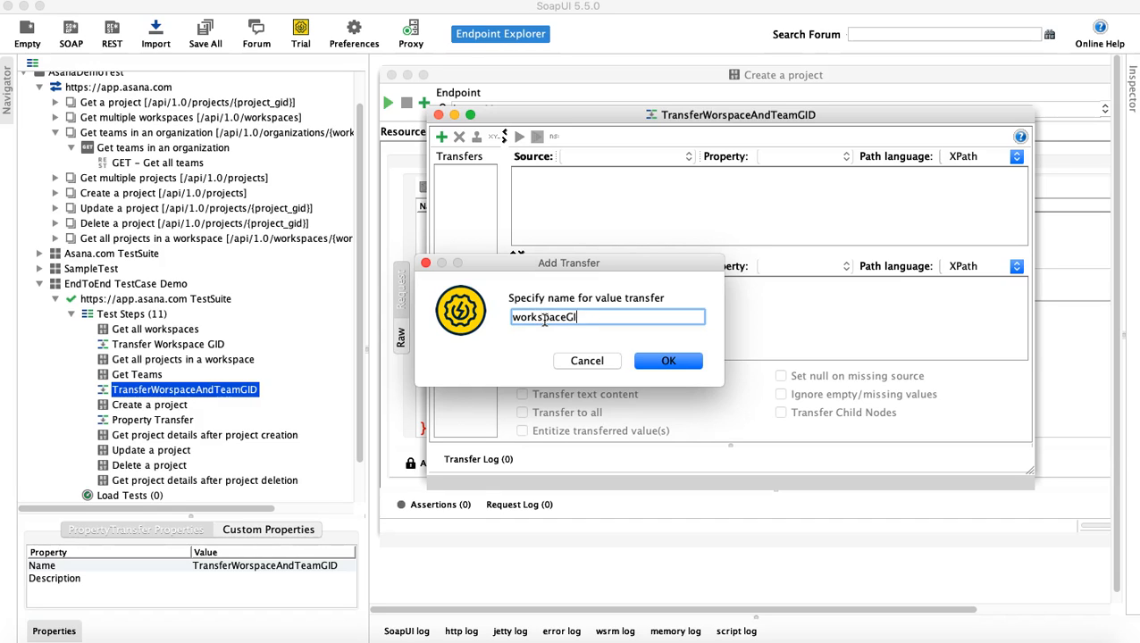
click(656, 363)
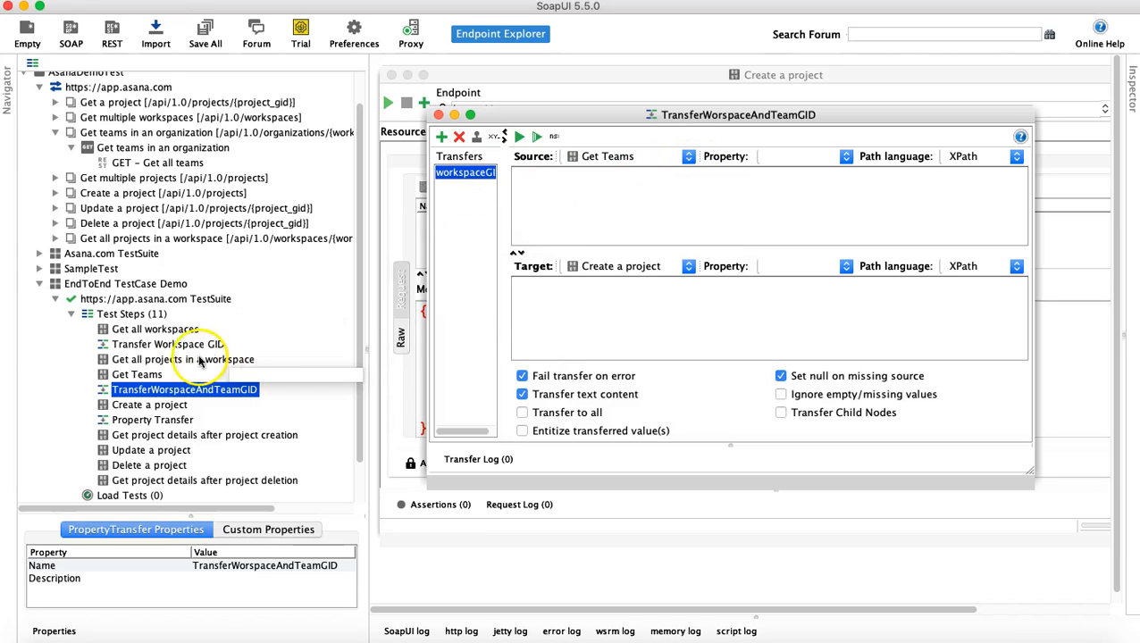
Set the source step of the workspaceGID transfer to Get all workspaces
click(689, 158)
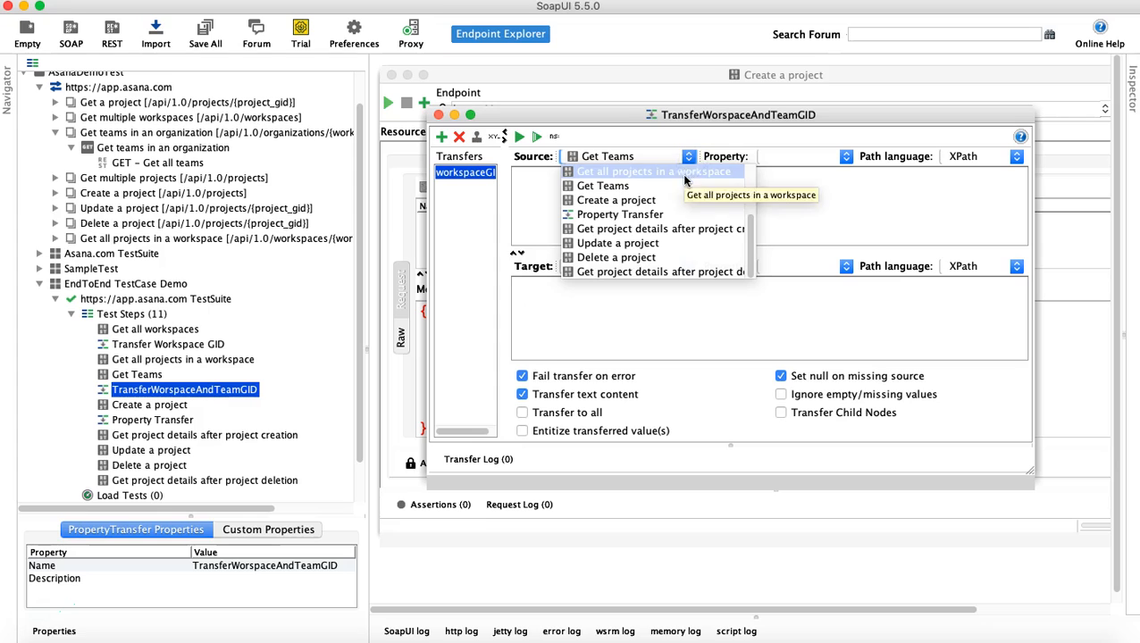
mouse_move(749, 232)
mouse_down()
mouse_move(748, 150)
mouse_move(746, 227)
mouse_up()
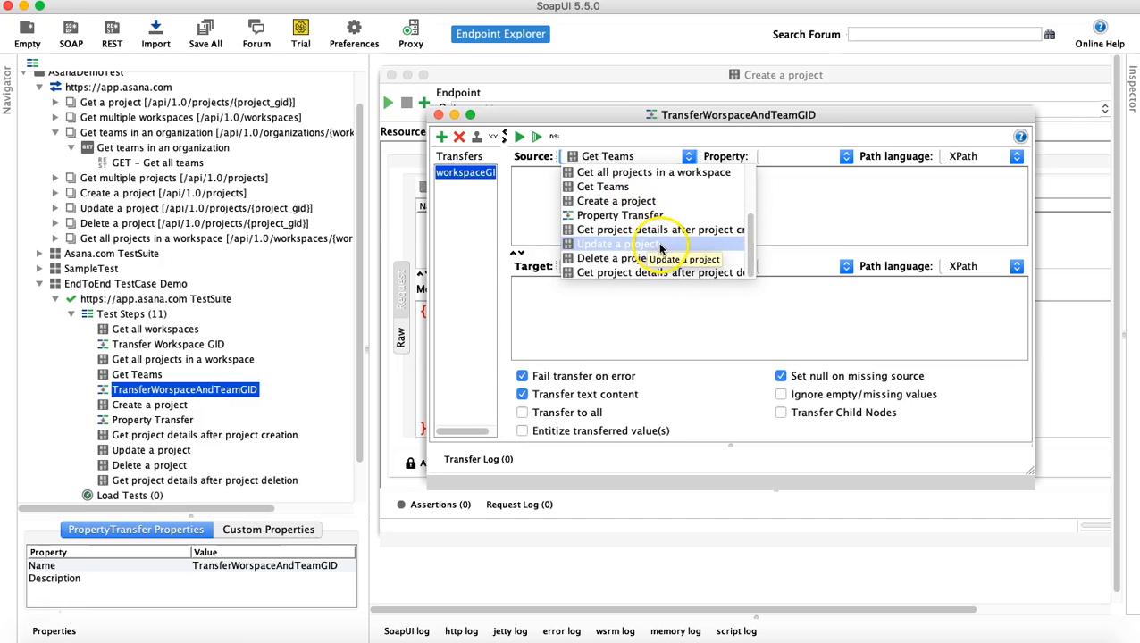
scroll(663, 243, up, 2)
scroll(675, 223, down, 1)
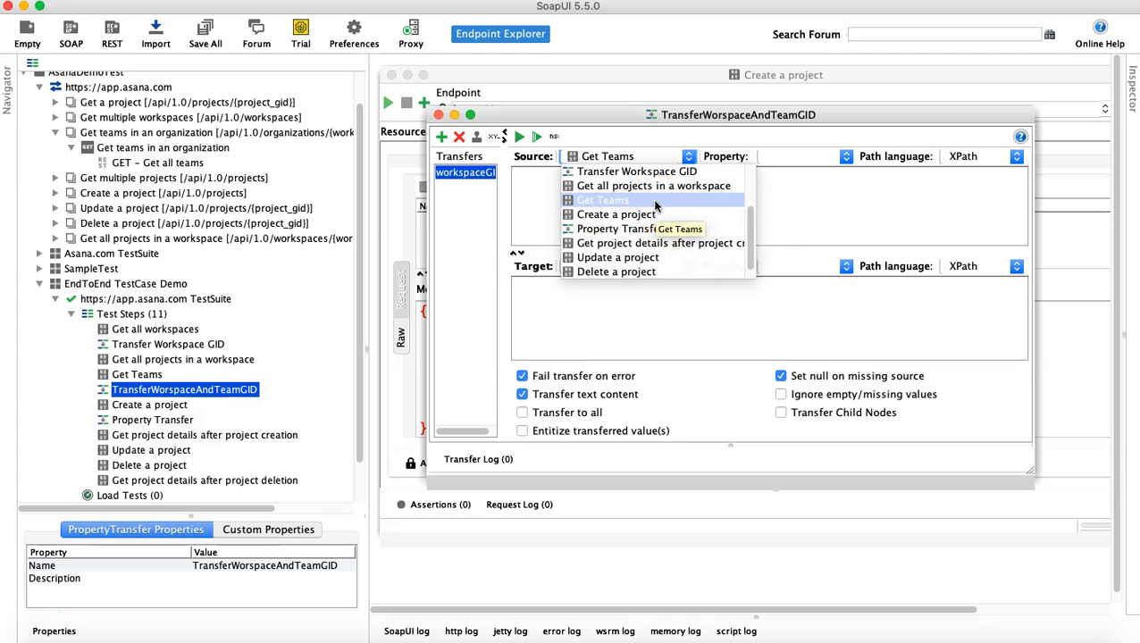
click(649, 230)
scroll(656, 231, down, 1)
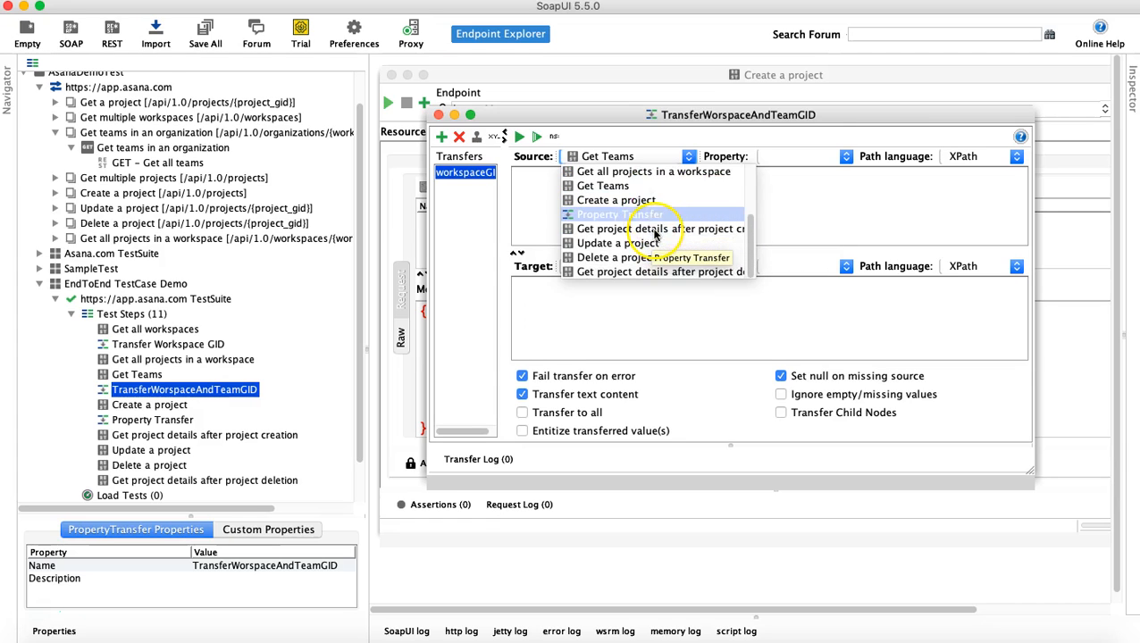
drag(753, 239, 751, 215)
click(674, 172)
Set the transfer's source property to Response, its path language to JSONPath and its path to $.data[0].gid
click(845, 168)
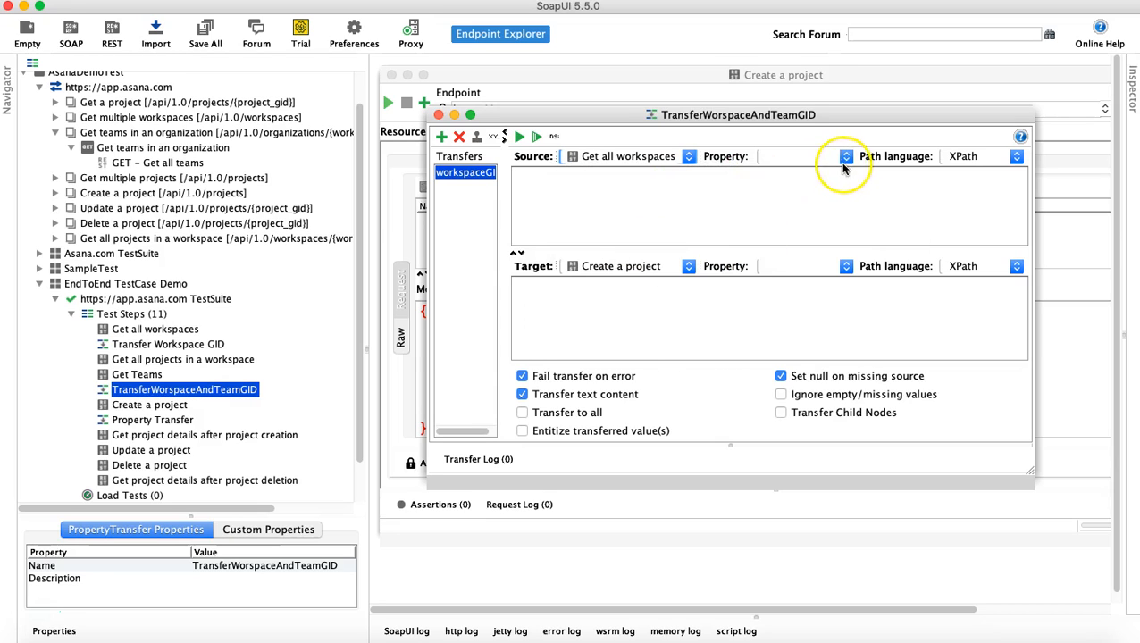
click(817, 158)
click(1016, 157)
click(976, 188)
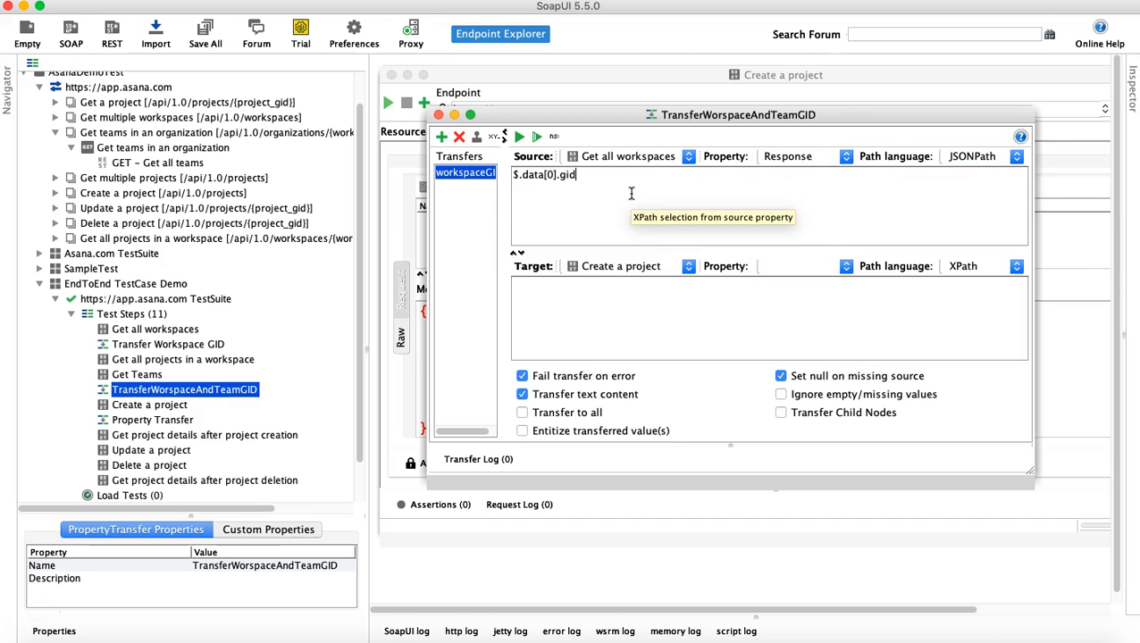
click(520, 178)
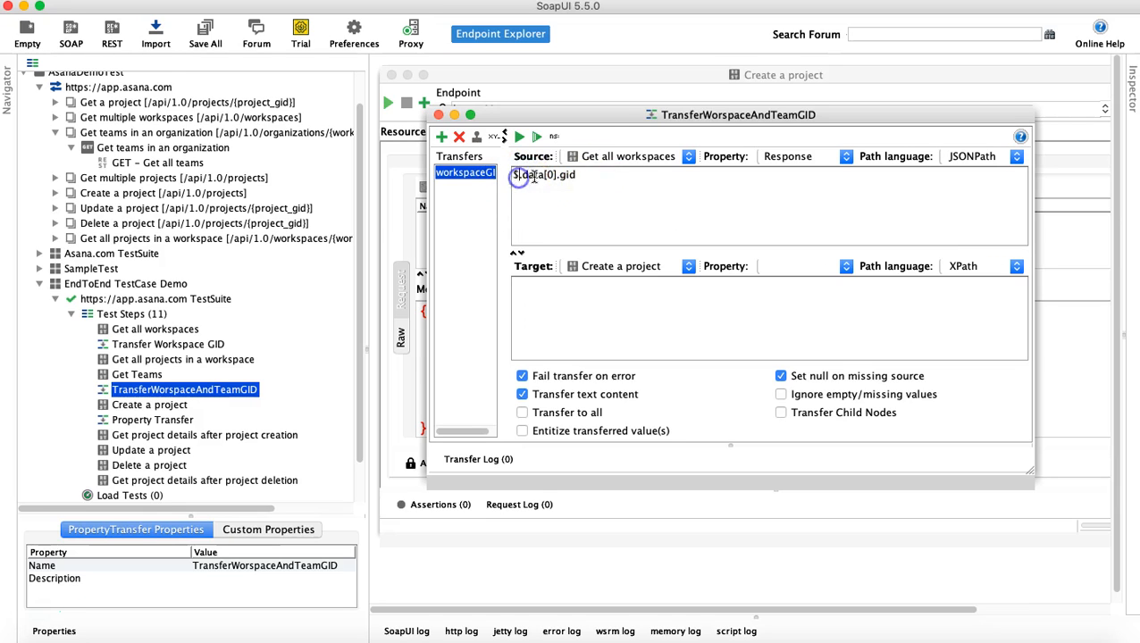
drag(618, 119, 608, 122)
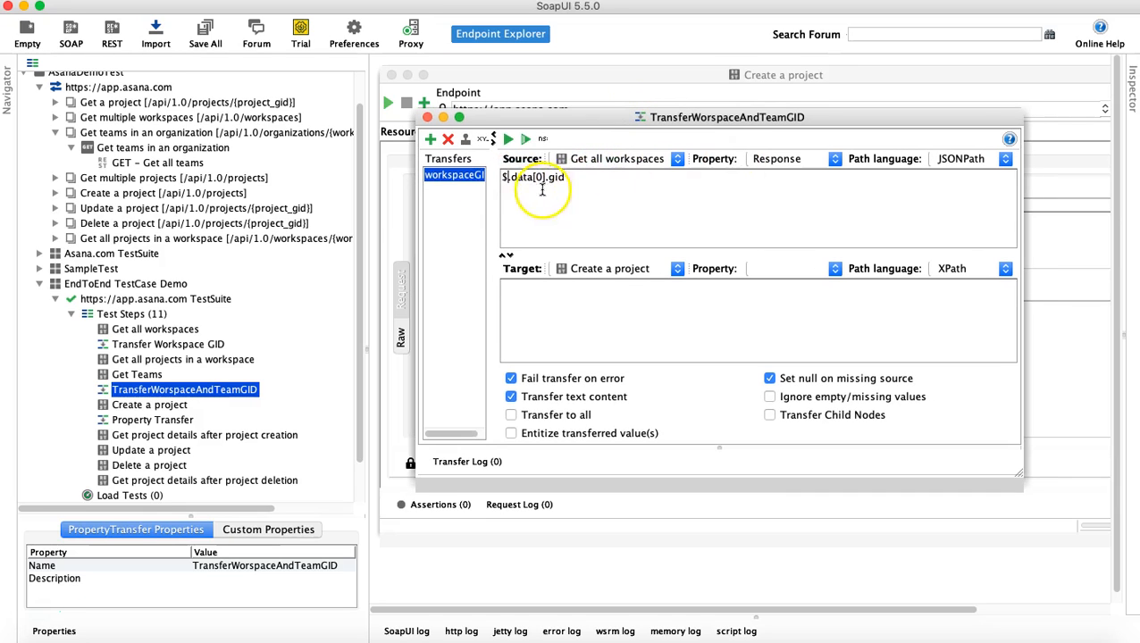
Keep Create a project as the transfer's target step and set its property to Request with JSONPath as path language
click(629, 272)
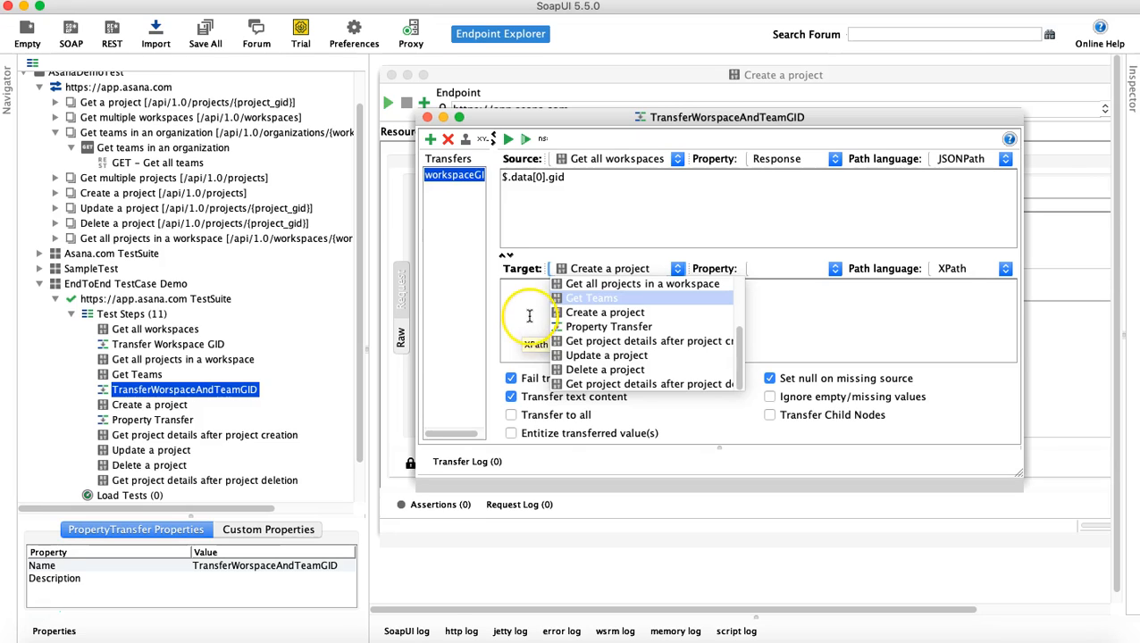
click(622, 312)
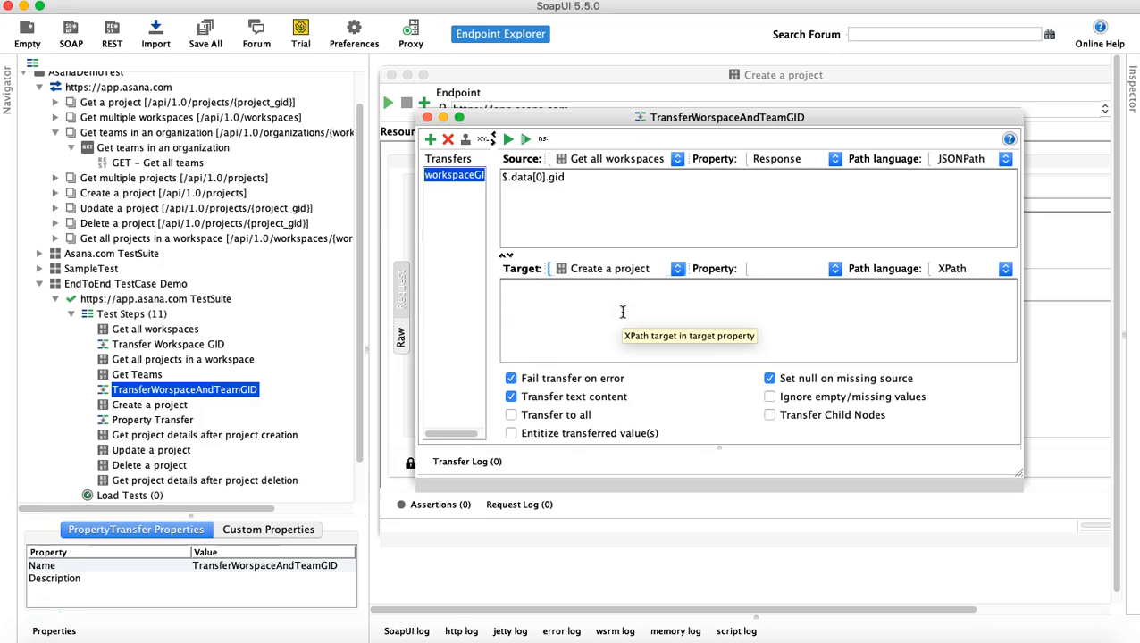
click(551, 301)
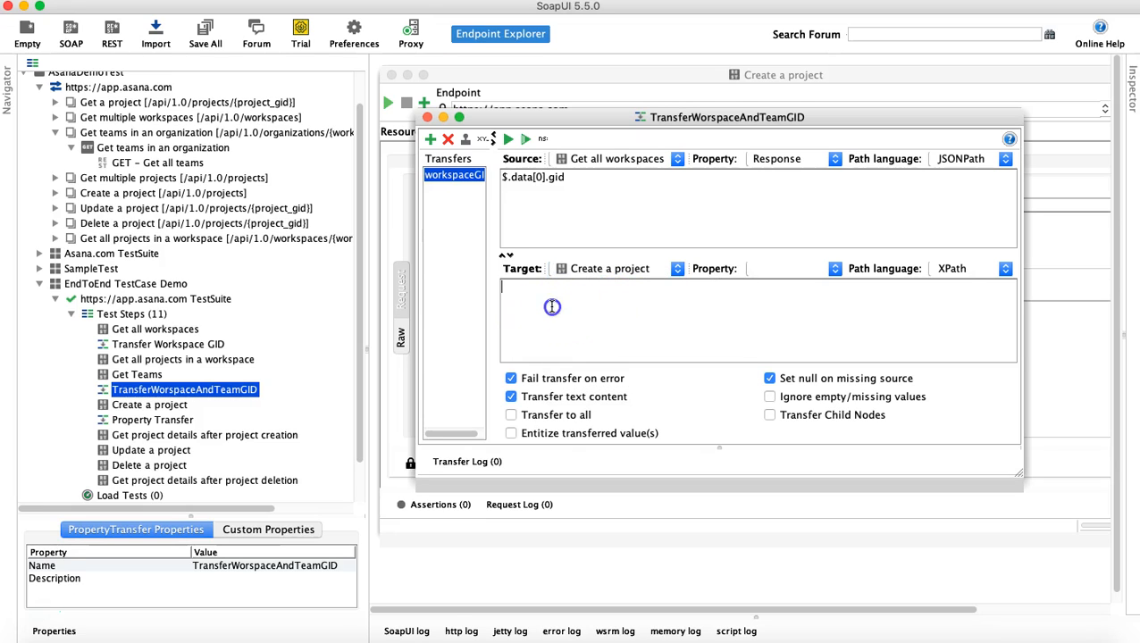
click(833, 269)
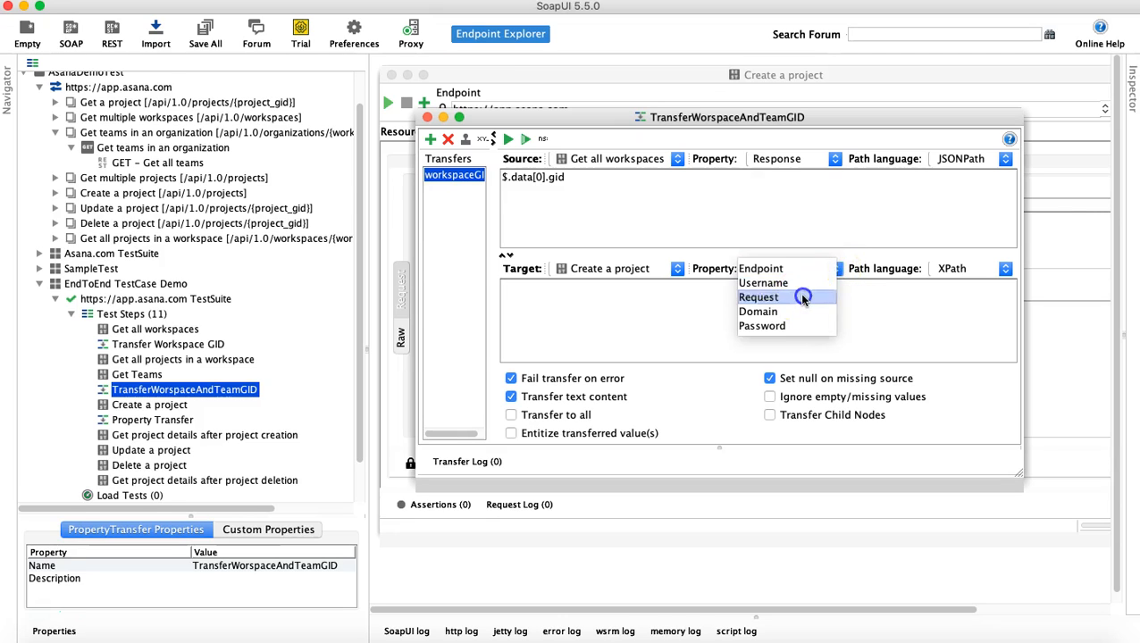
click(802, 298)
click(833, 269)
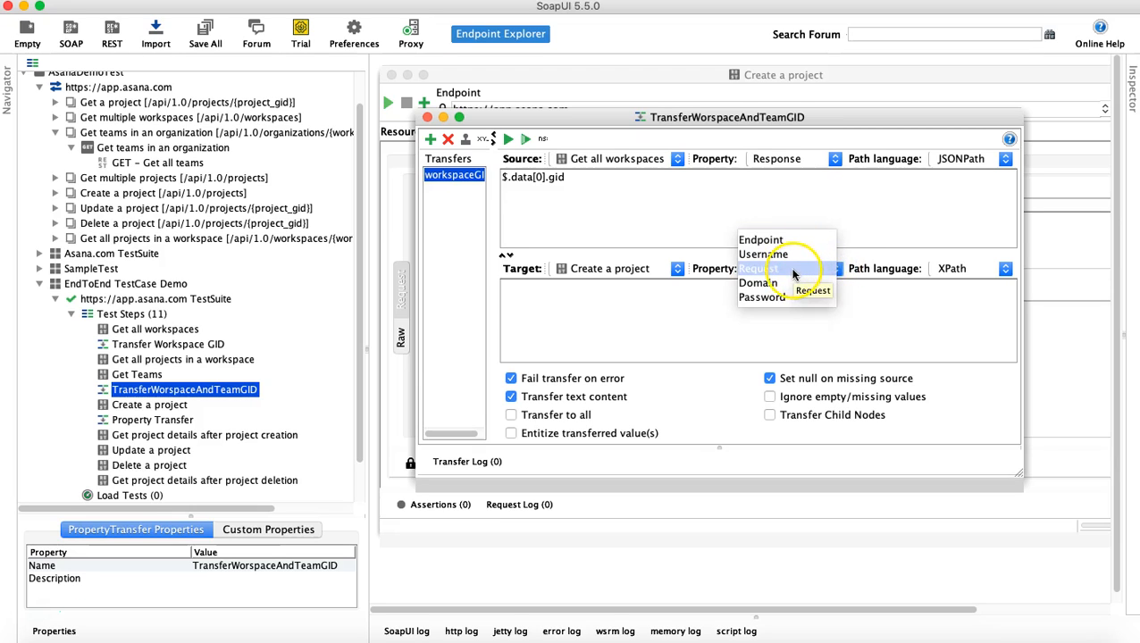
click(793, 272)
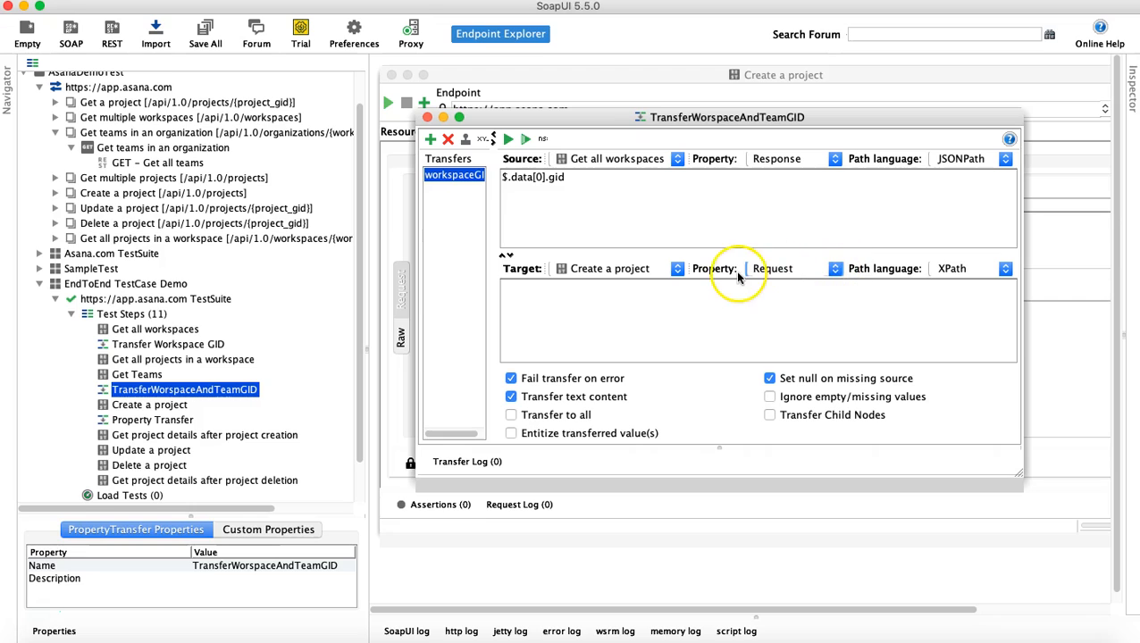
click(1004, 270)
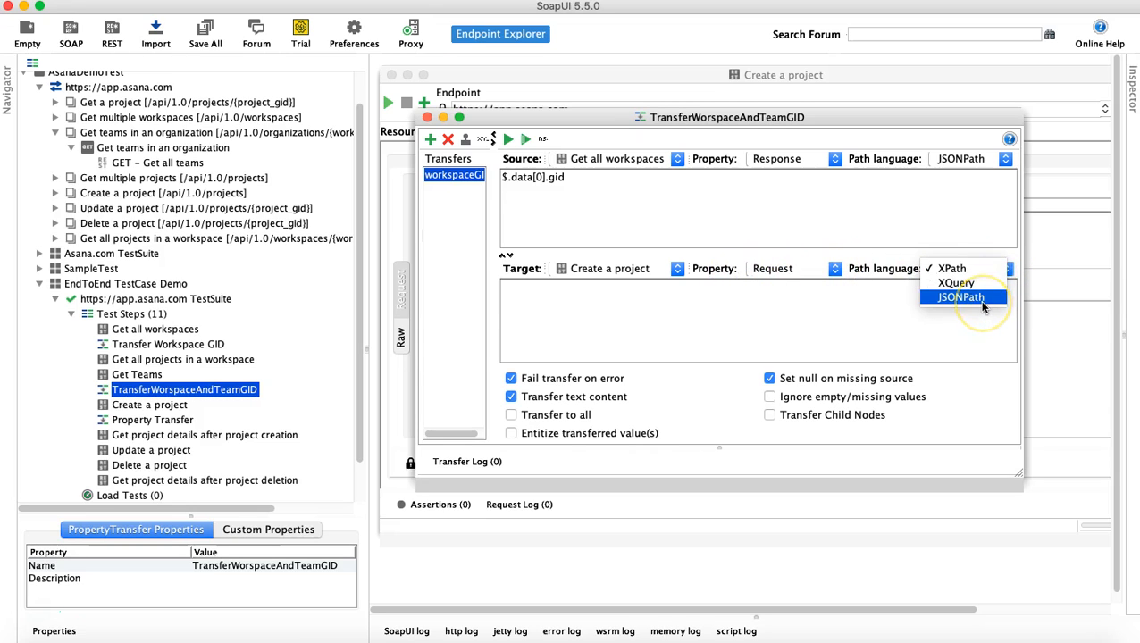
click(983, 304)
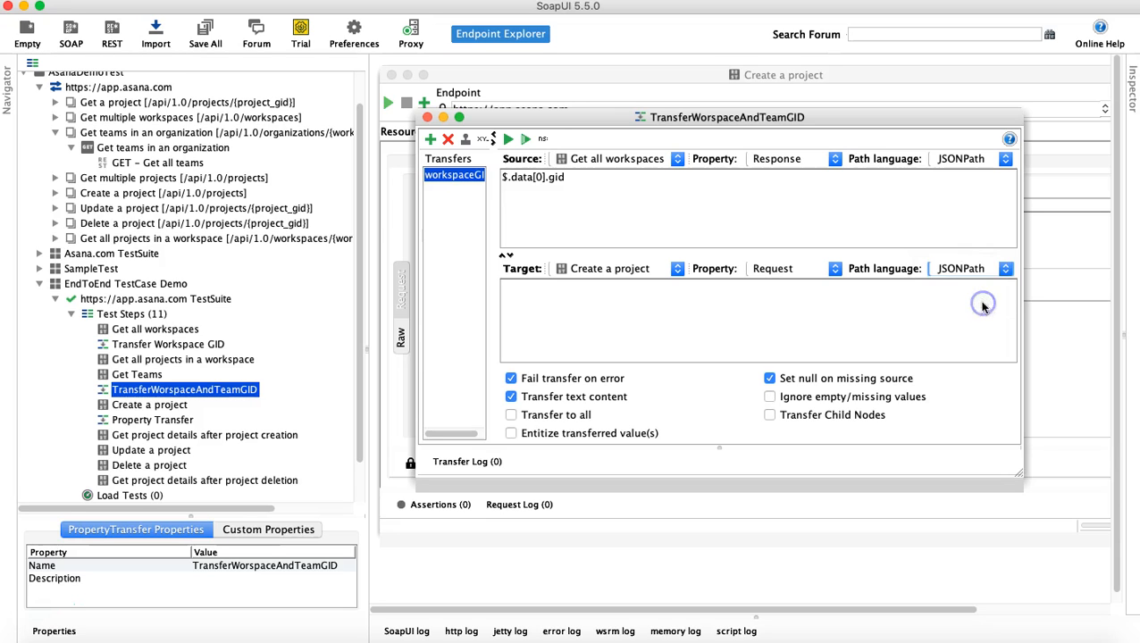
click(527, 301)
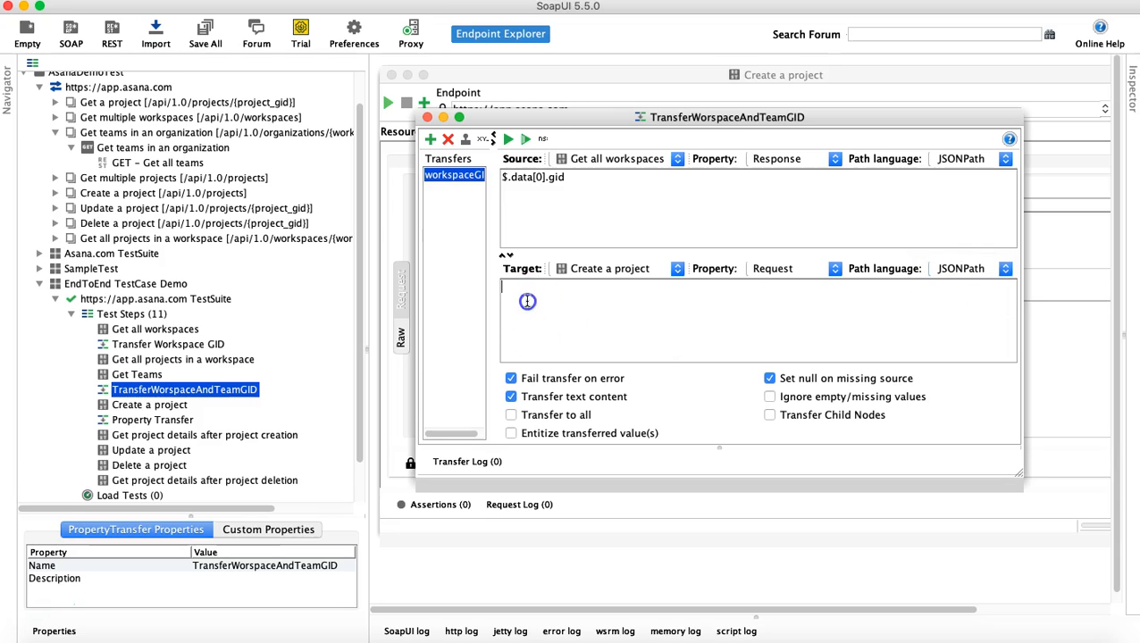
Arrange the Create a project and TransferWorspaceAndTeamGID windows so the transfer paths and the JSON request body are both visible
double_click(134, 405)
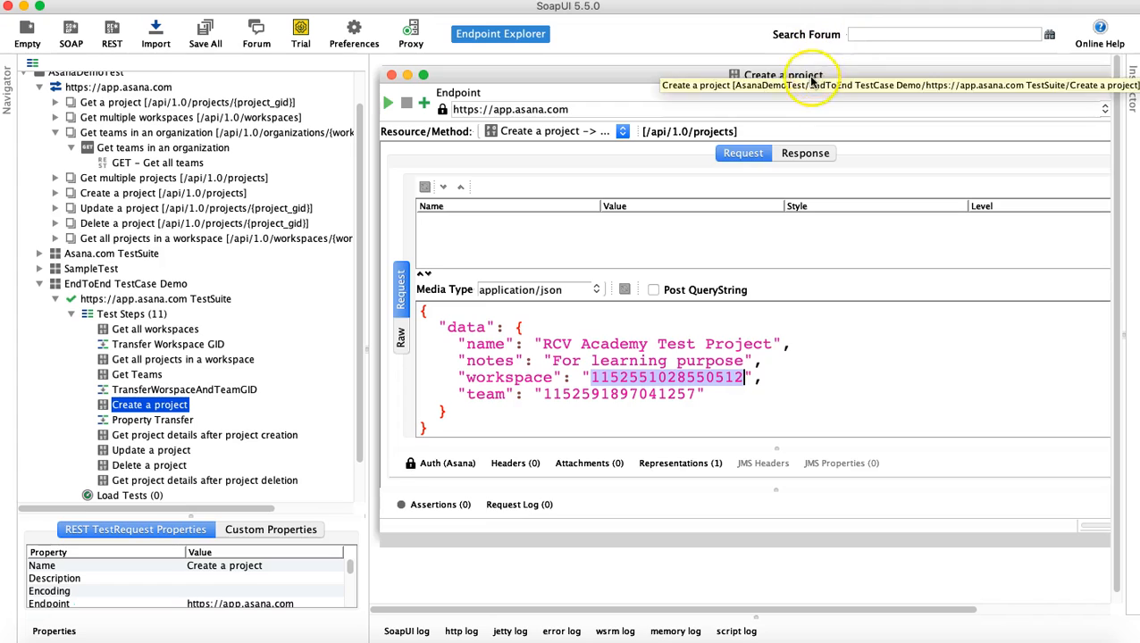
drag(812, 79, 800, 253)
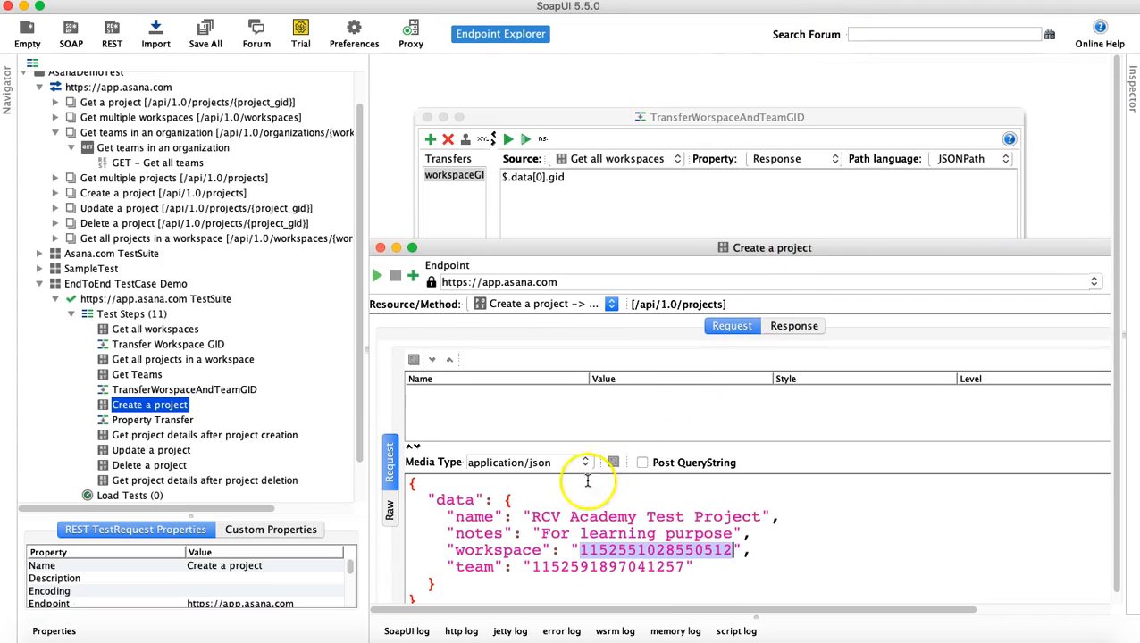
click(726, 116)
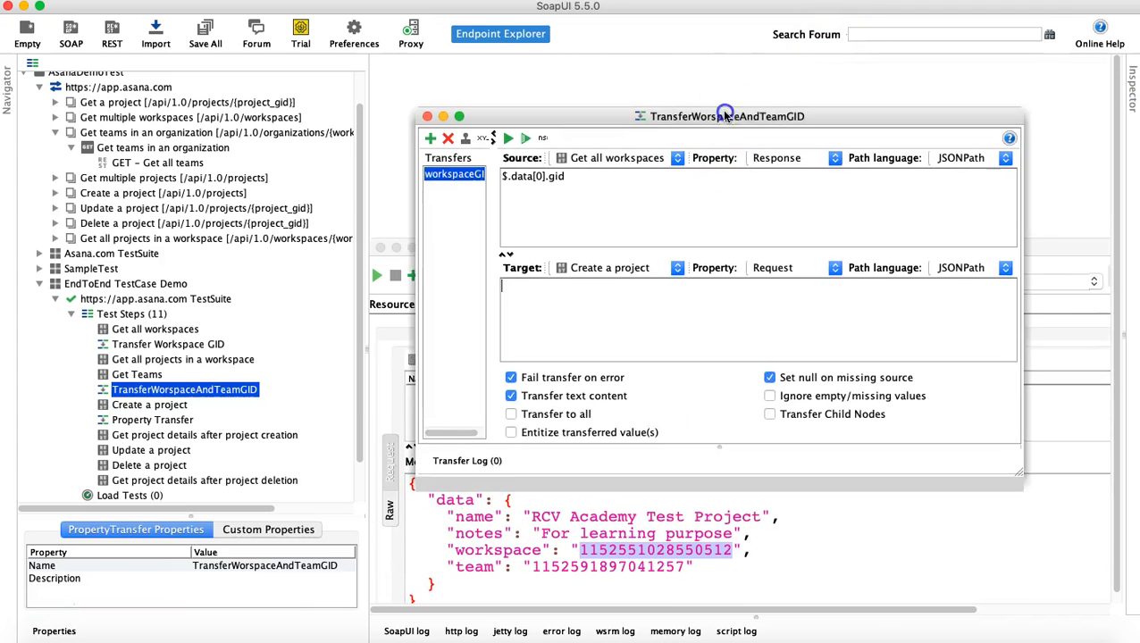
drag(726, 116, 714, 67)
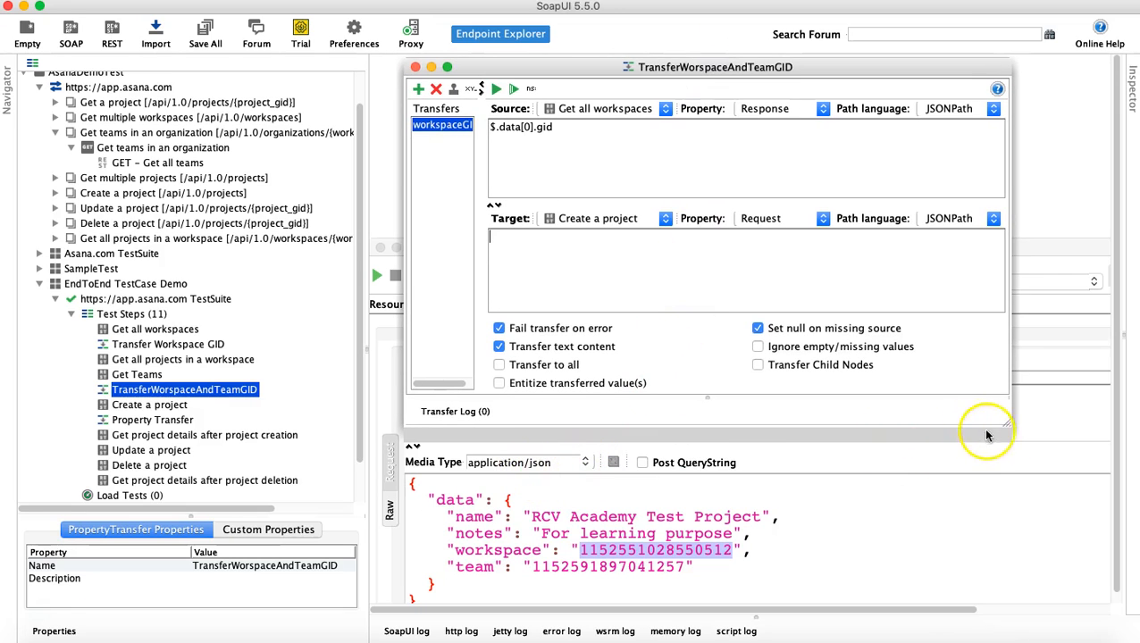
drag(1008, 425, 1072, 343)
Set the transfer's target path to $.data.workspace, following the nesting of the workspace field in the Create a project body
click(541, 551)
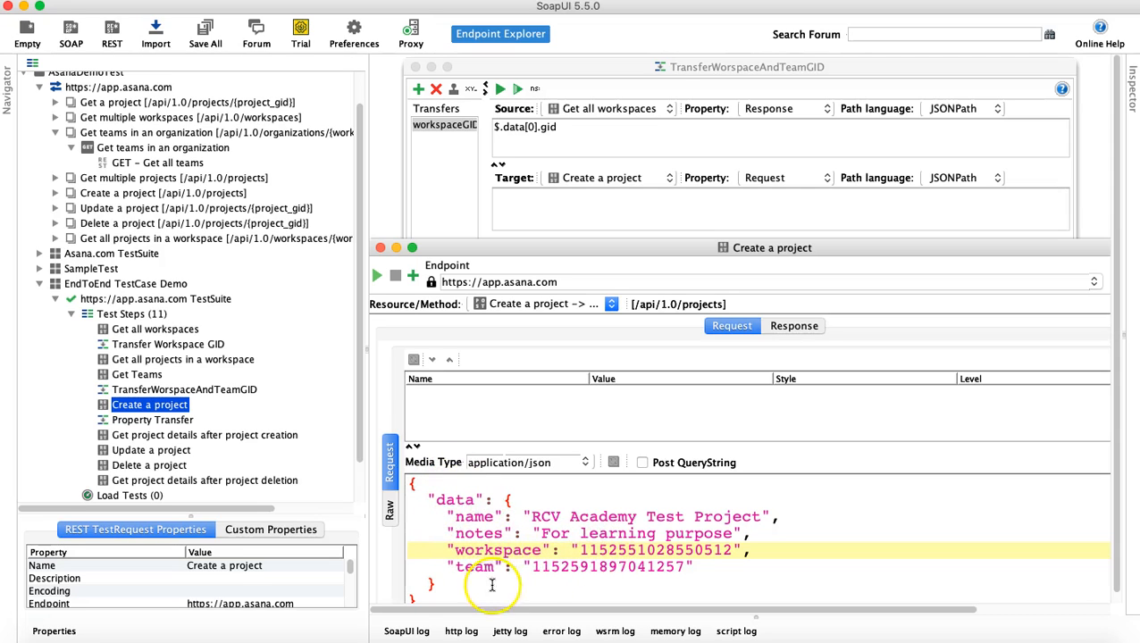
double_click(621, 551)
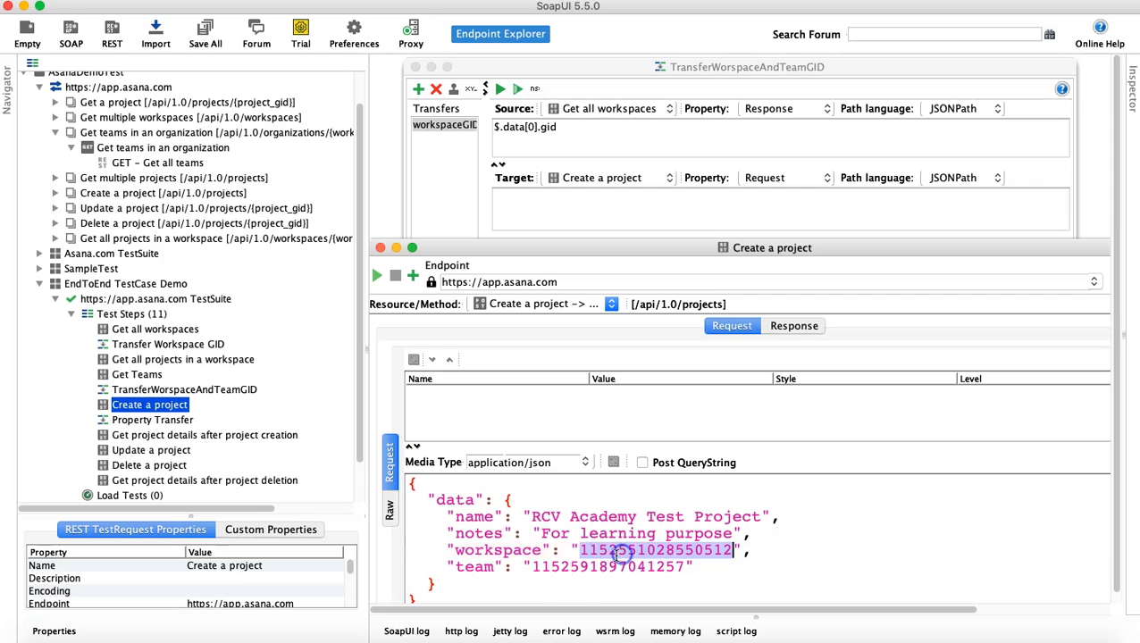
double_click(474, 548)
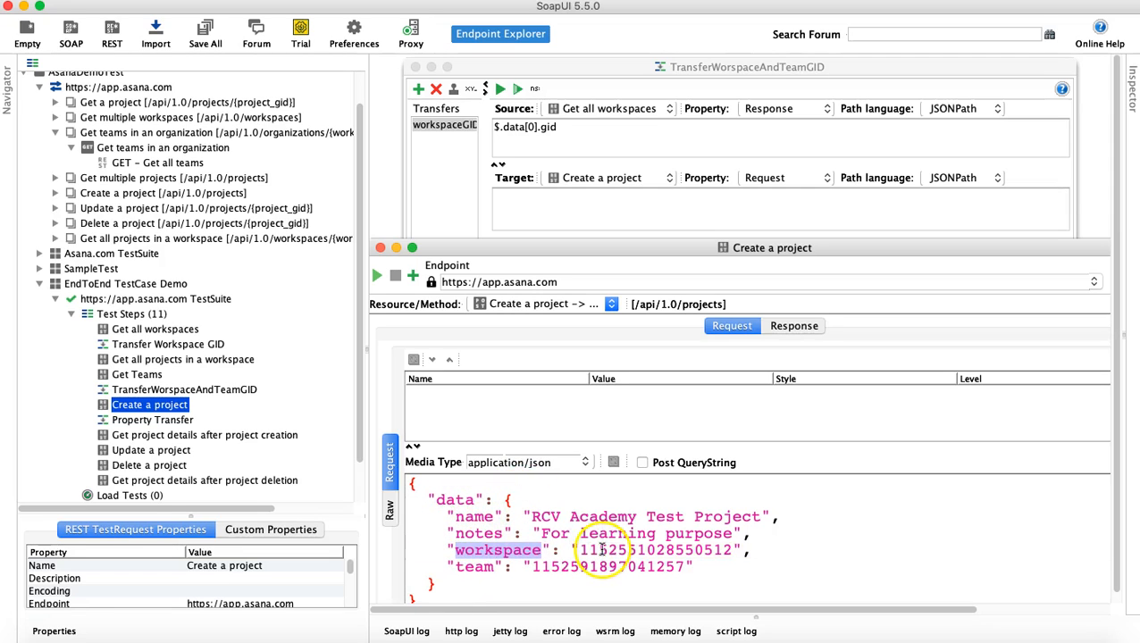
click(603, 550)
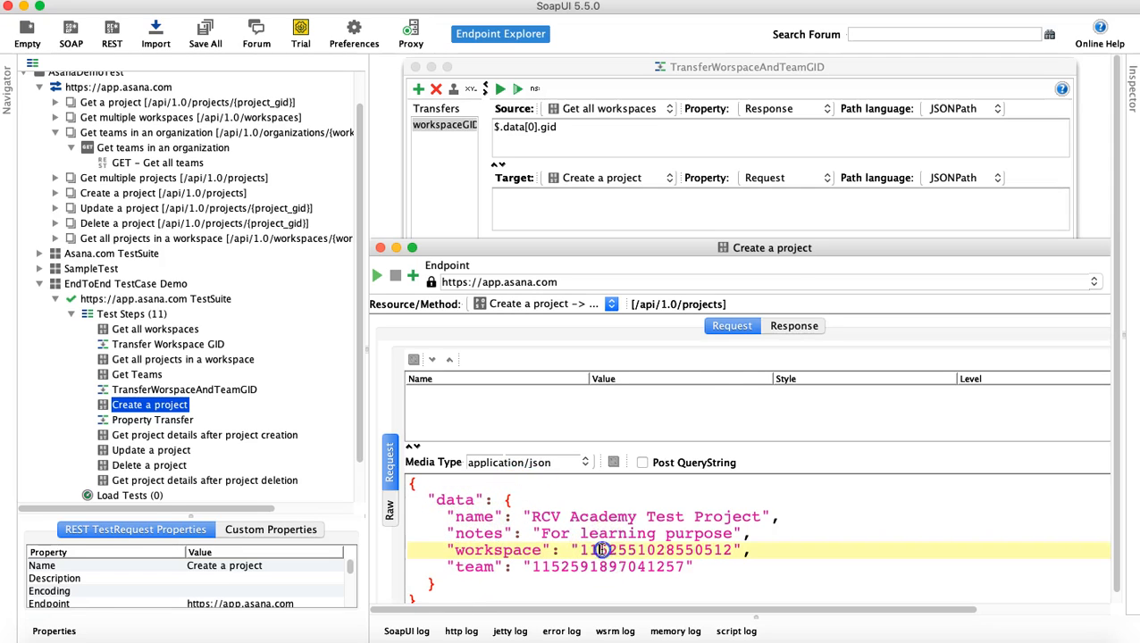
click(624, 207)
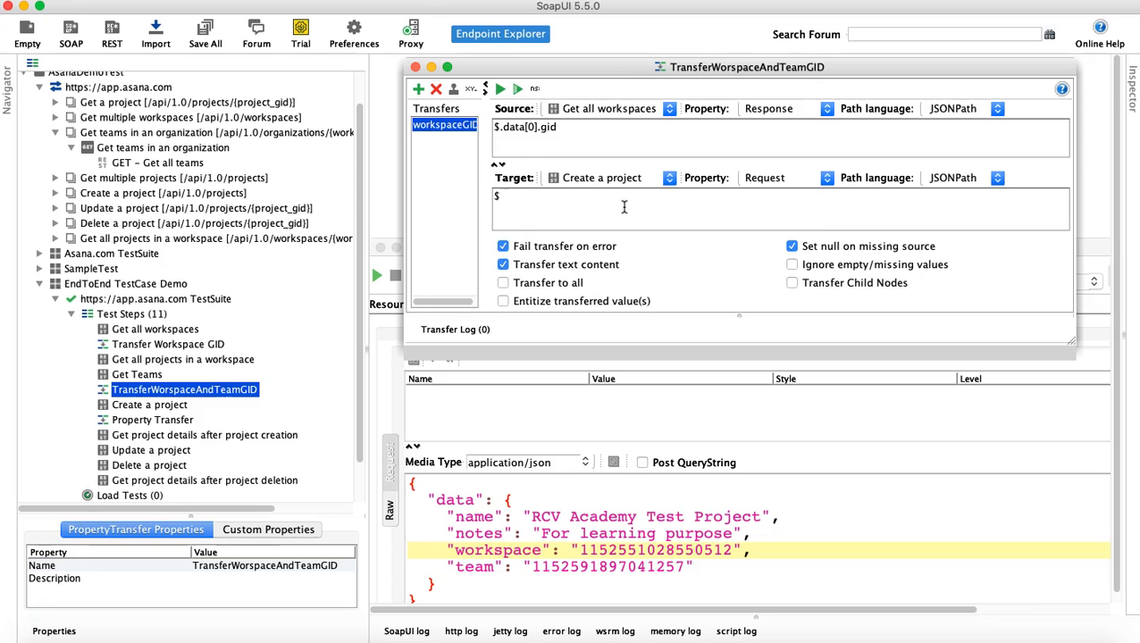
click(462, 500)
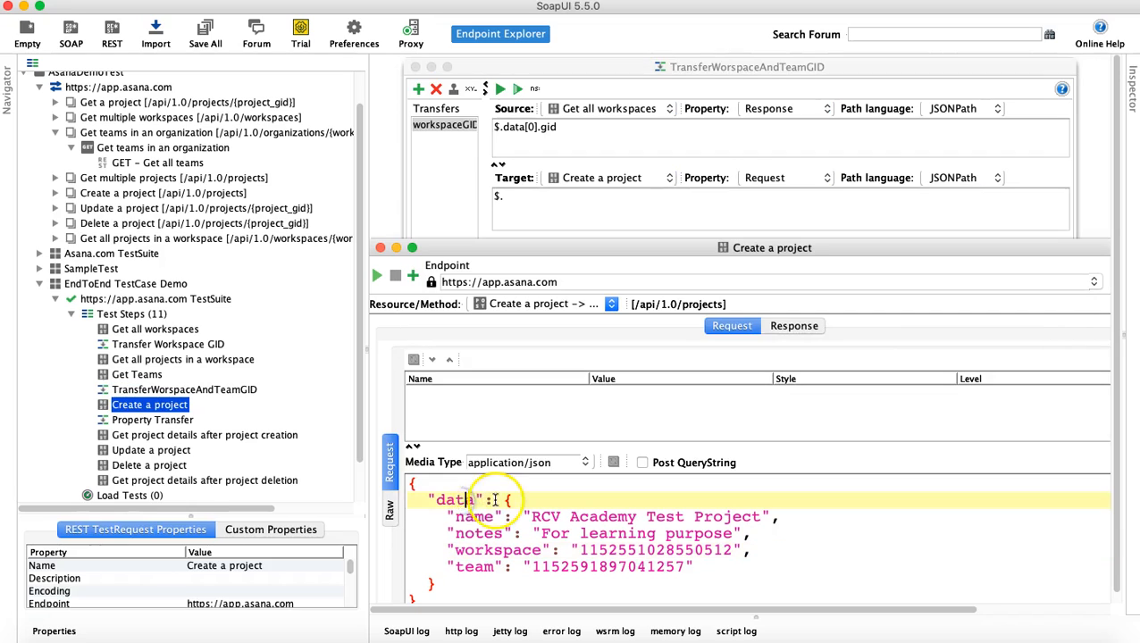
drag(506, 500, 460, 583)
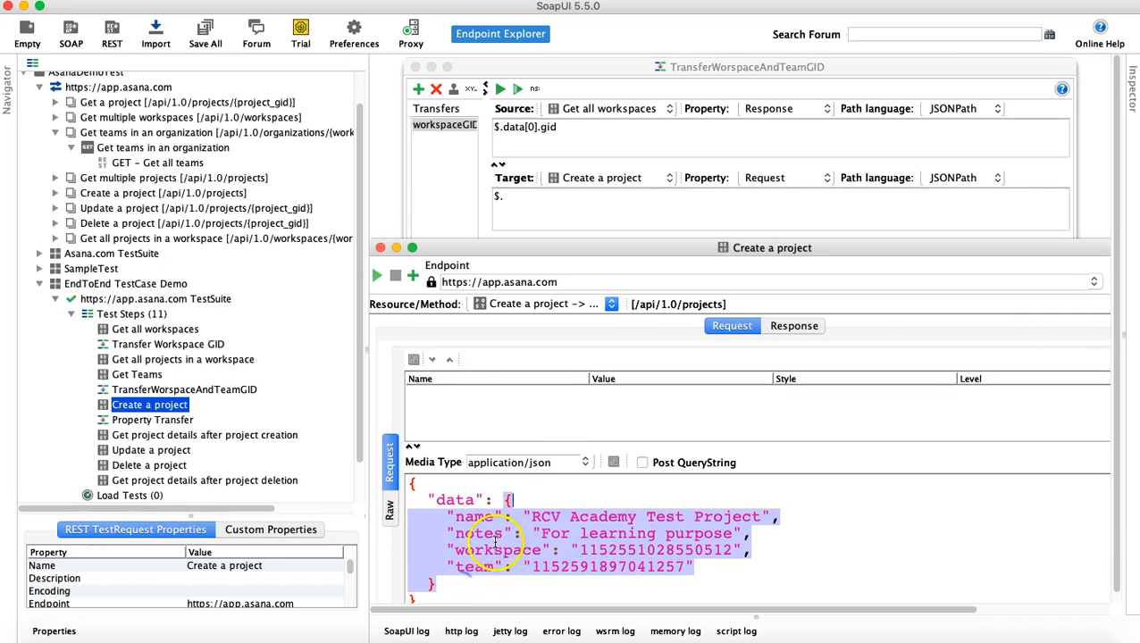
click(573, 202)
text(data.)
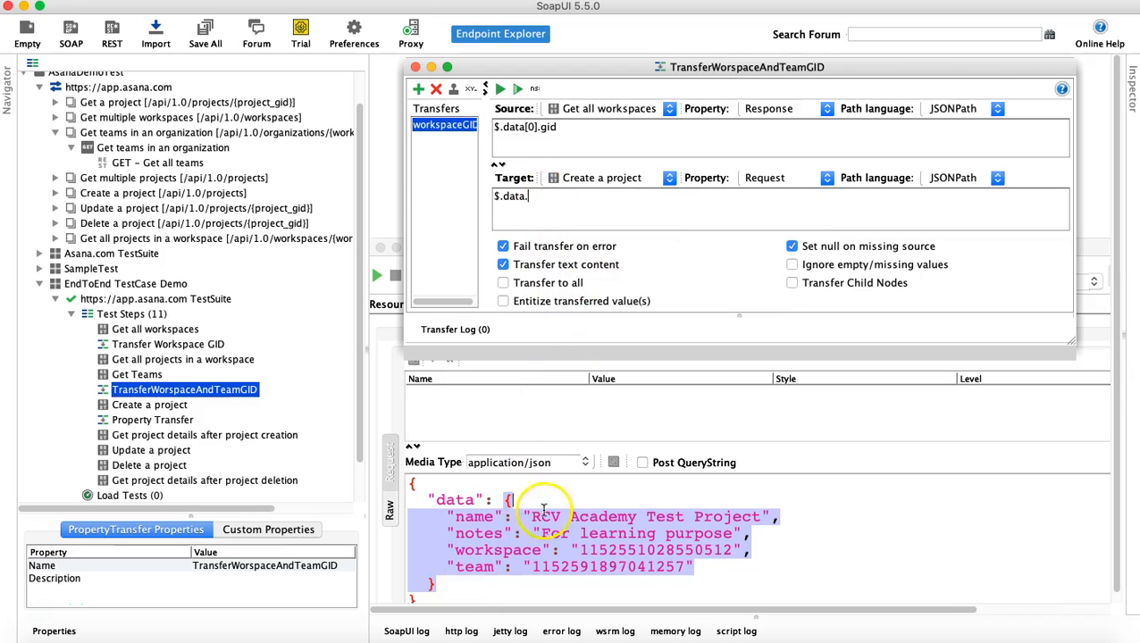
double_click(498, 550)
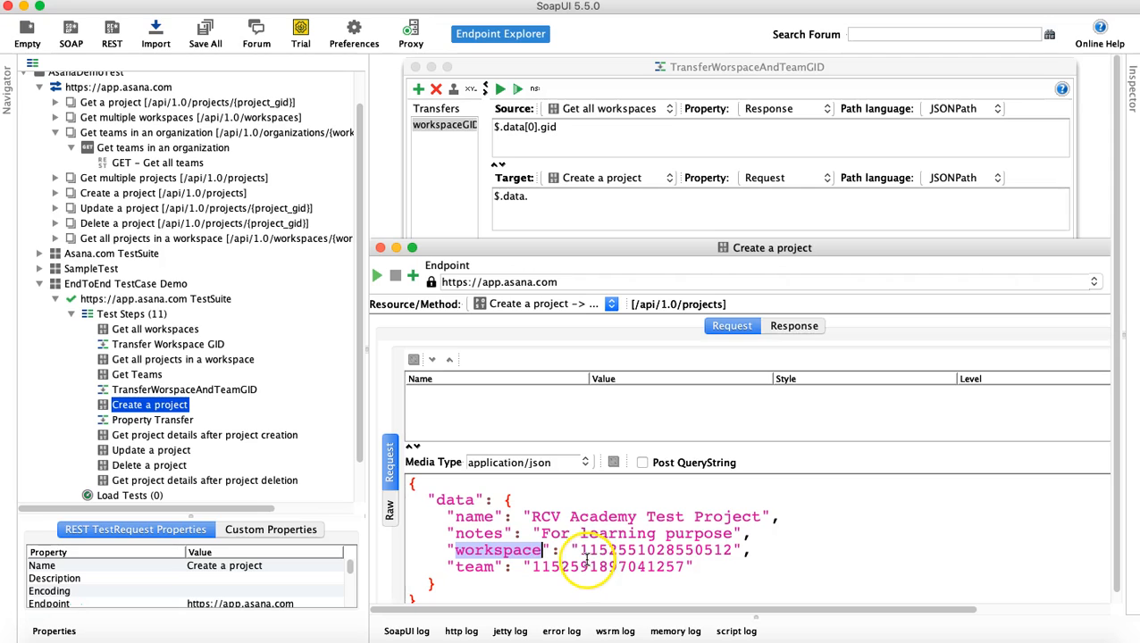
click(535, 198)
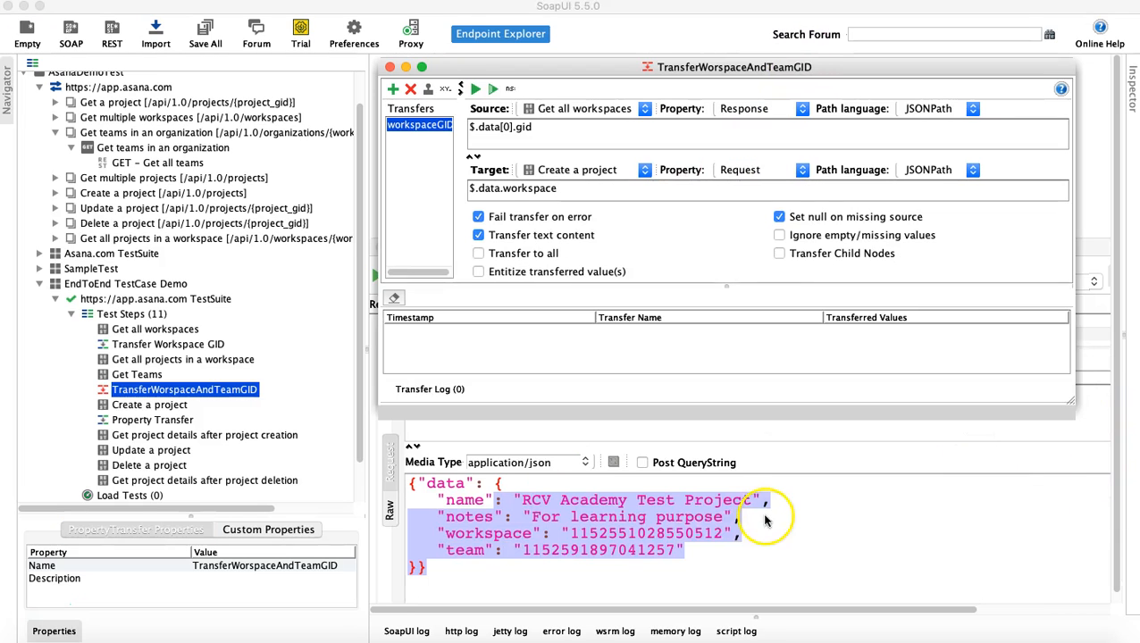
Clear the workspace value in the Create a project body, run the property transfer and check the workspace field
double_click(647, 533)
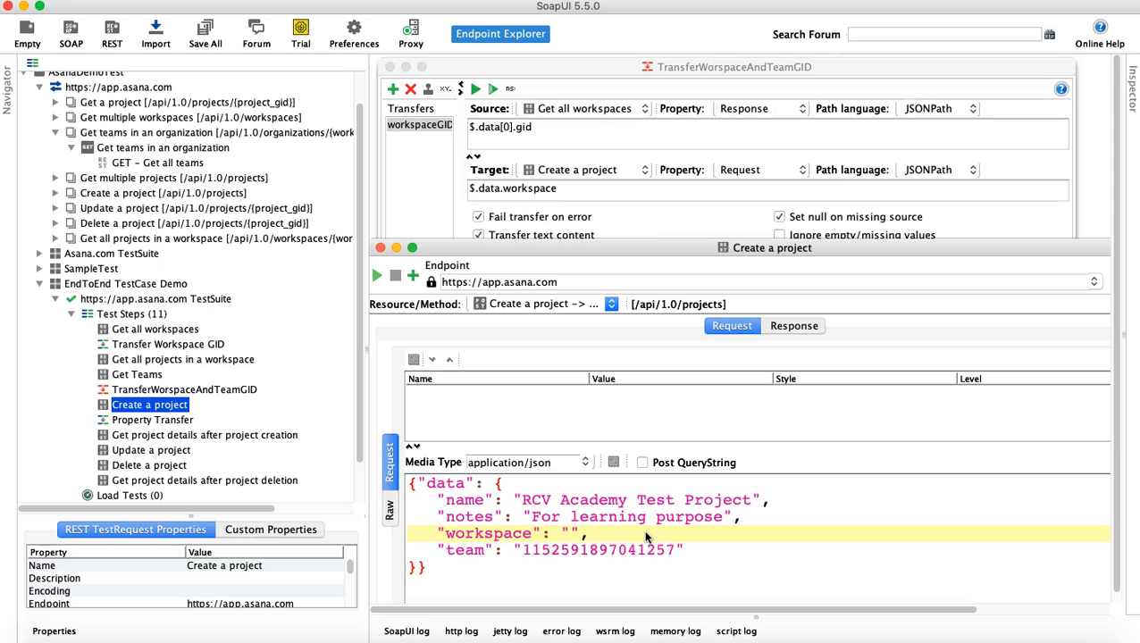
click(476, 89)
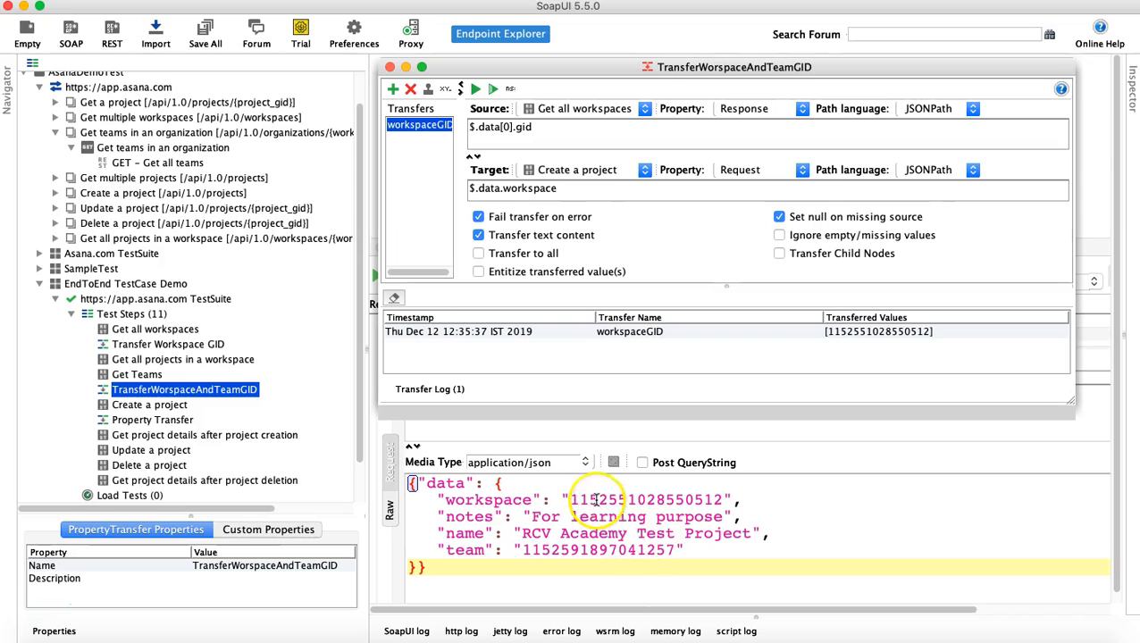
double_click(628, 500)
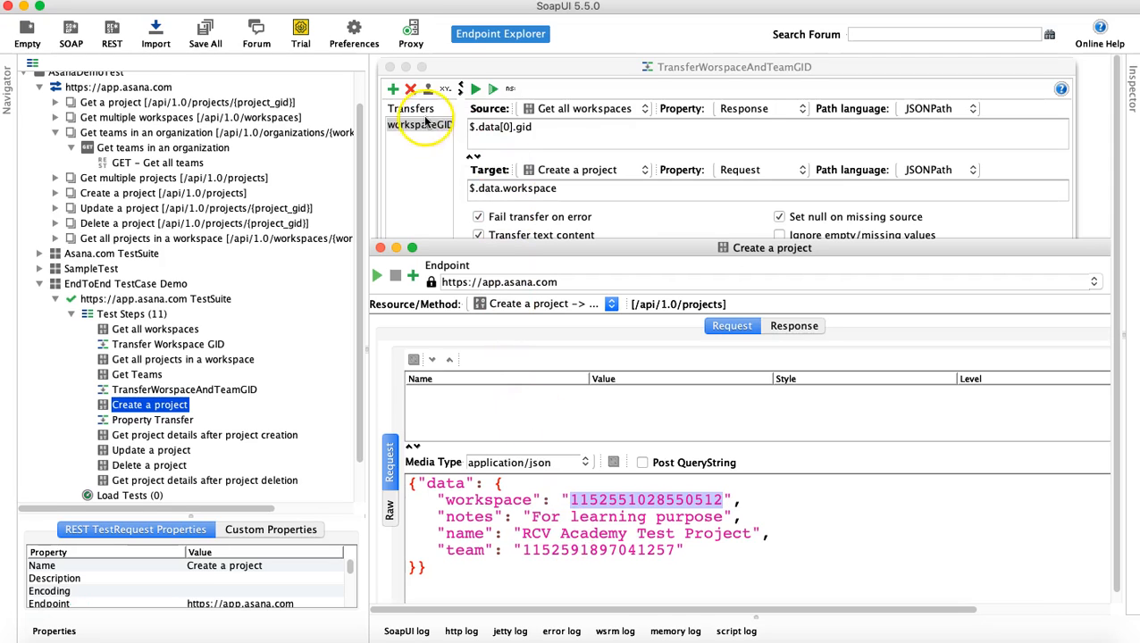
Add a value transfer named TeamGID to the TransferWorspaceAndTeamGID step
click(394, 89)
click(393, 89)
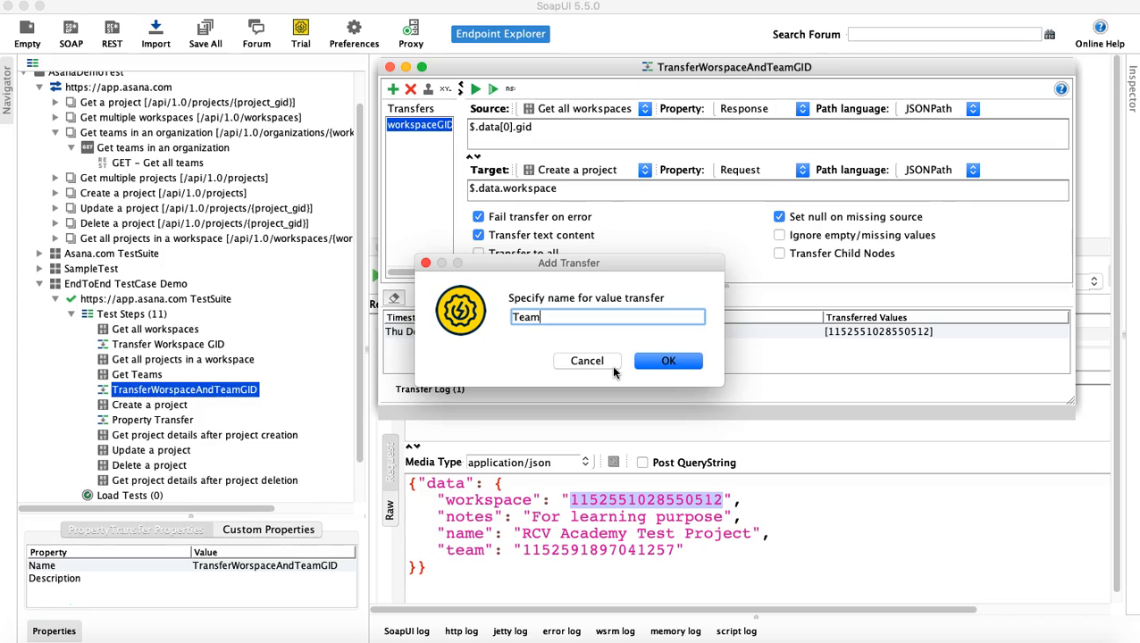
click(665, 362)
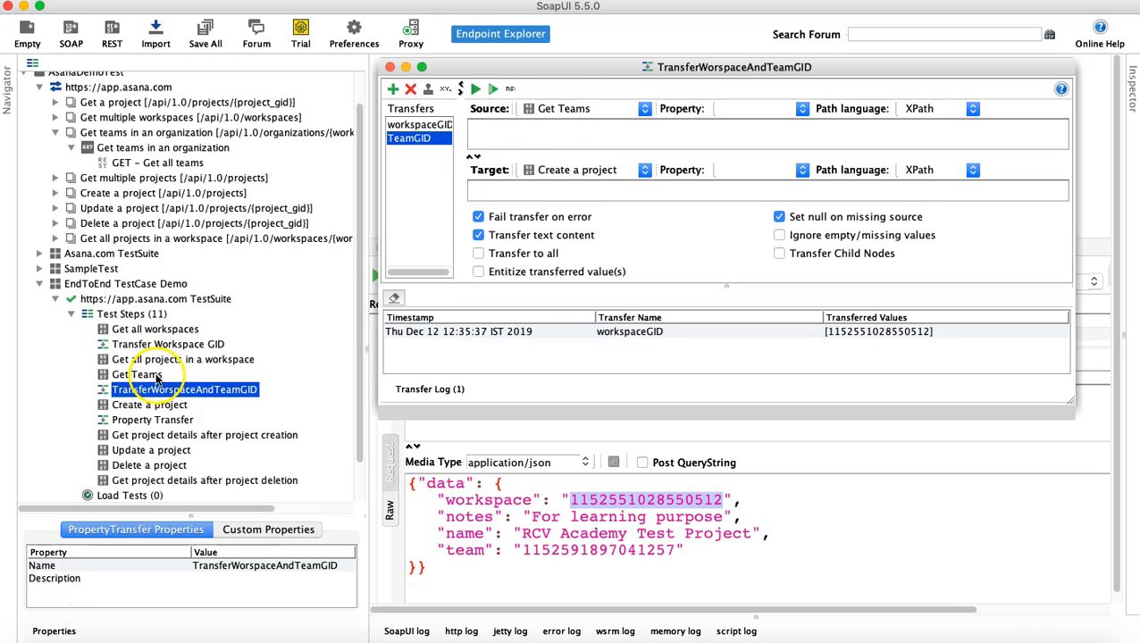
Set TeamGID's source property to Response on Get Teams and target property to Request on Create a project, both using JSONPath
click(802, 108)
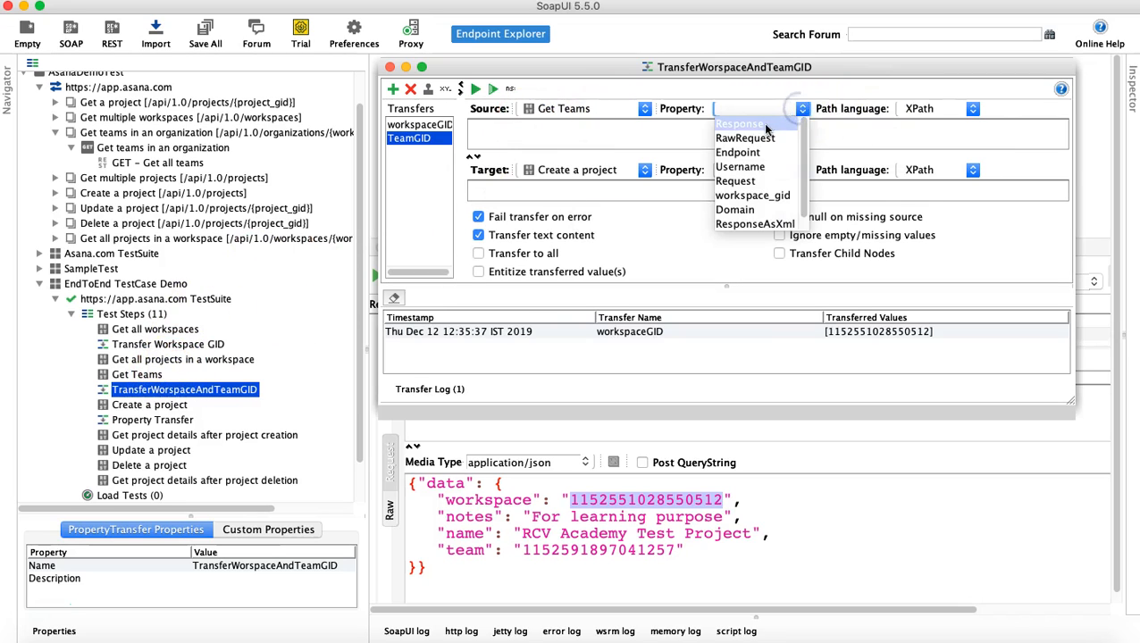
click(766, 127)
click(975, 108)
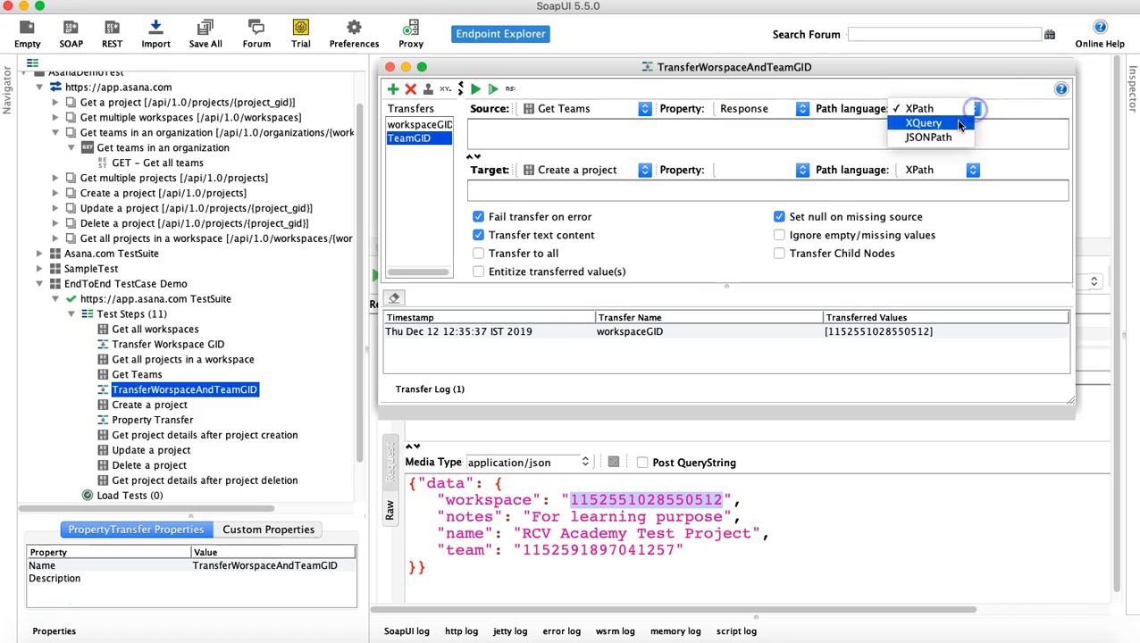
click(950, 137)
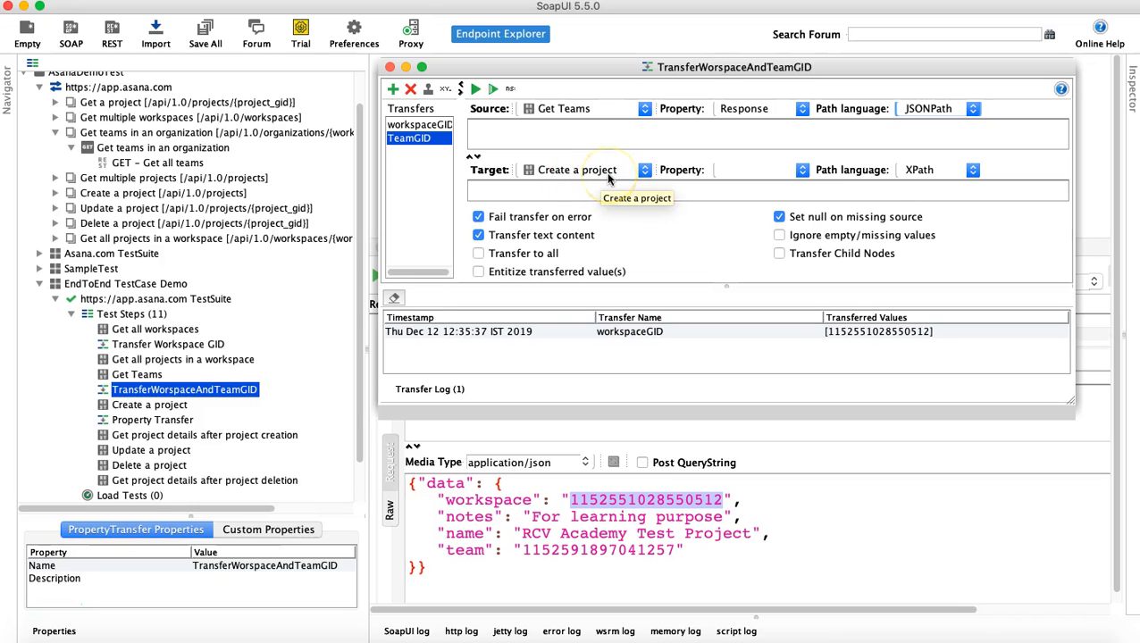
click(801, 170)
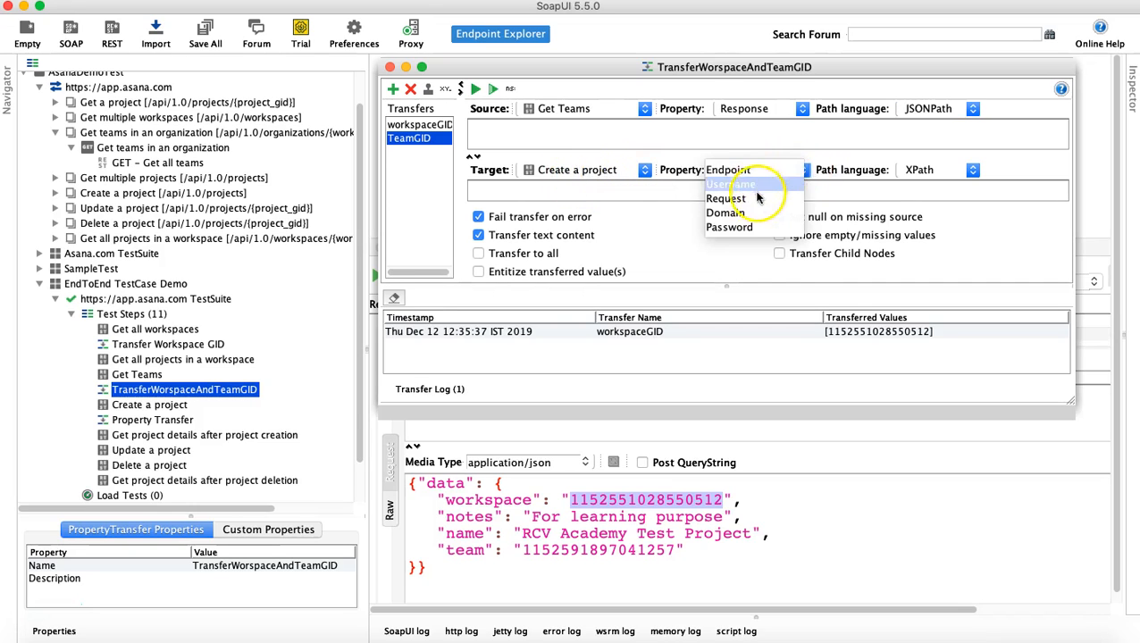
click(746, 199)
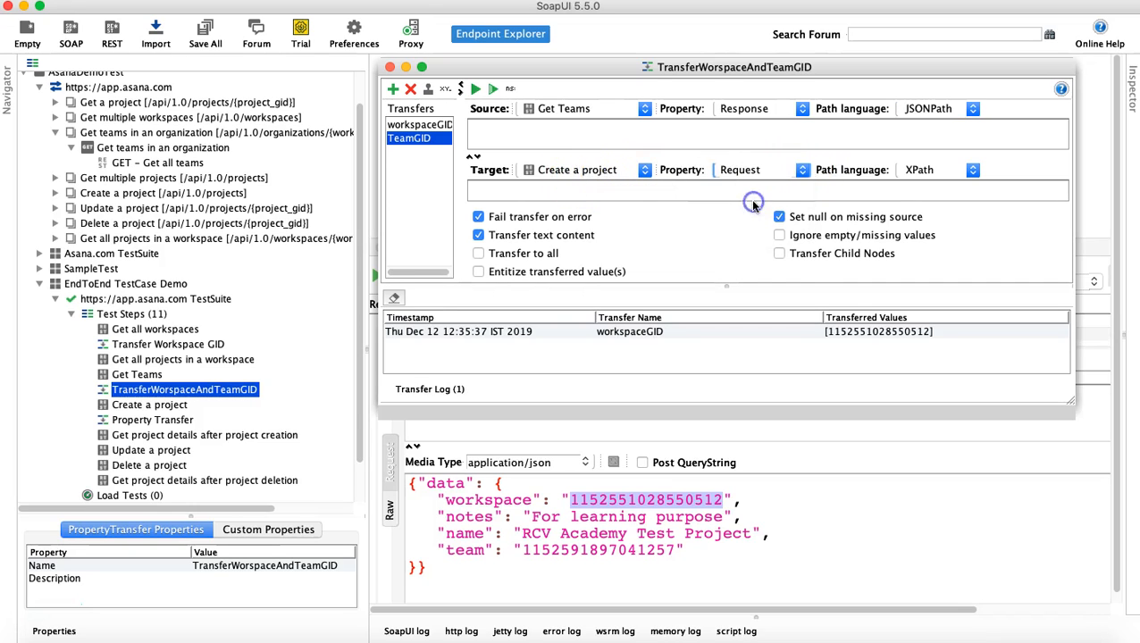
click(970, 173)
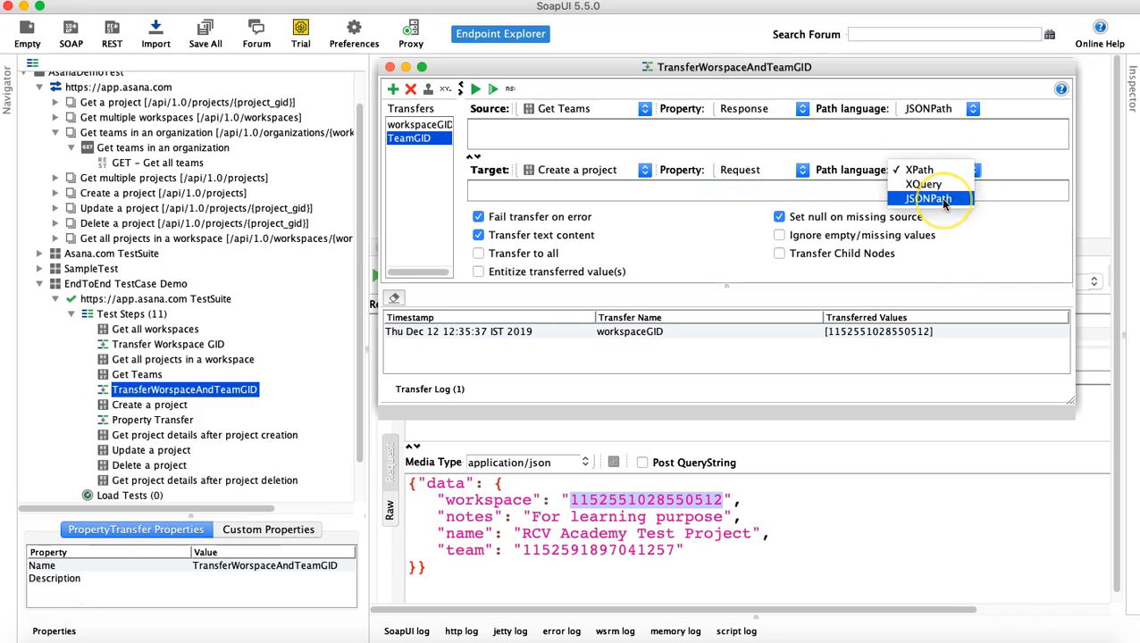
click(945, 202)
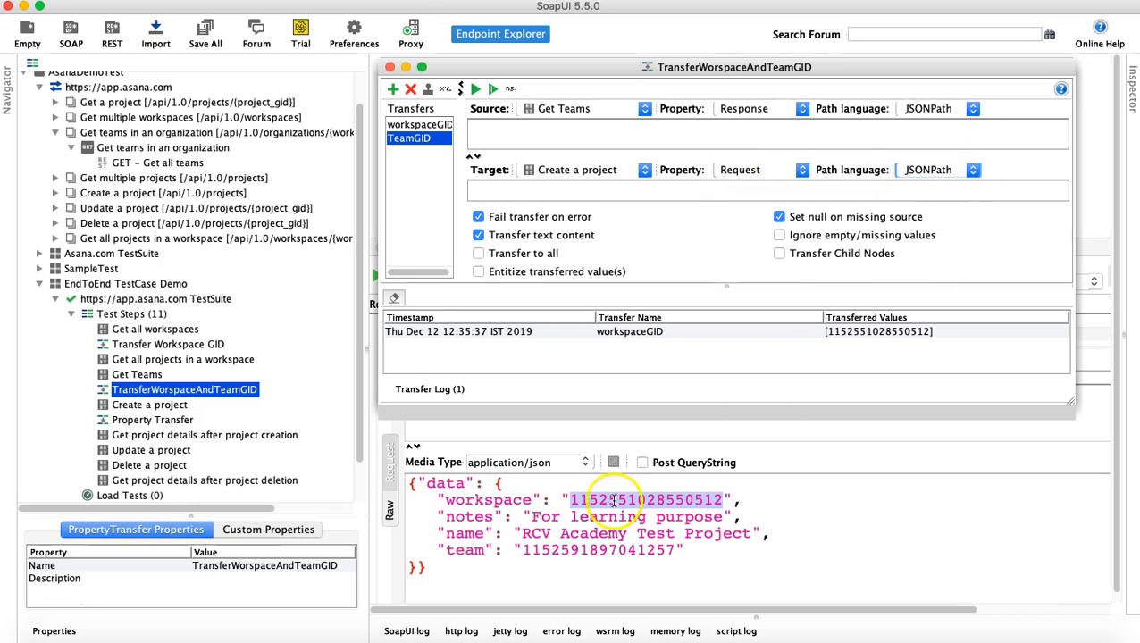
Clear the team value in the Create a project JSON body, leaving empty quotes
click(430, 562)
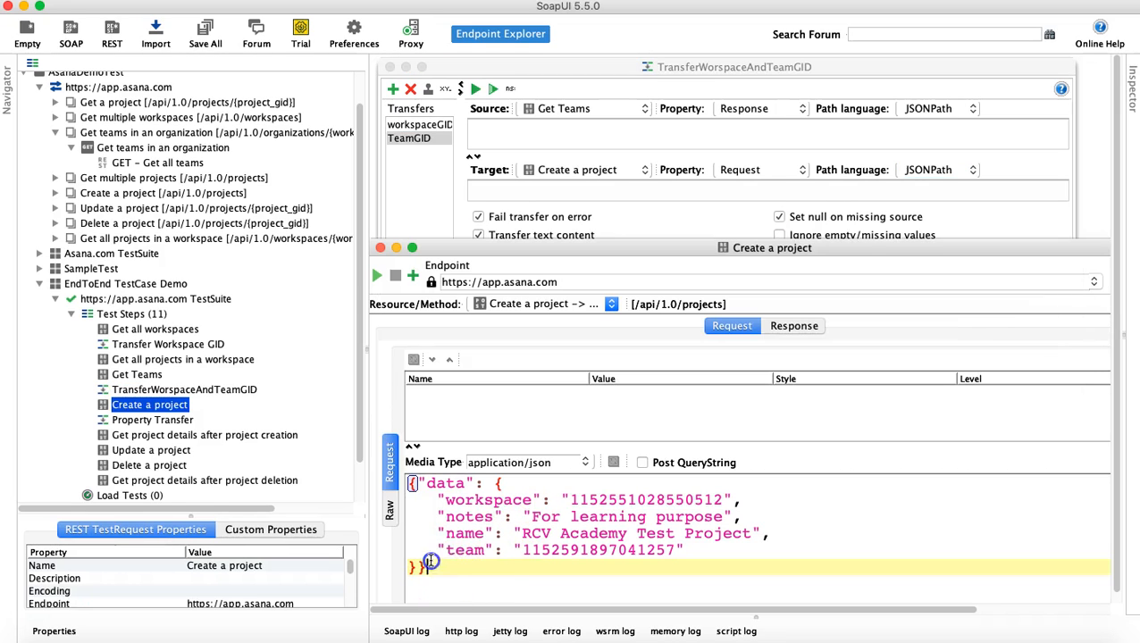
double_click(559, 553)
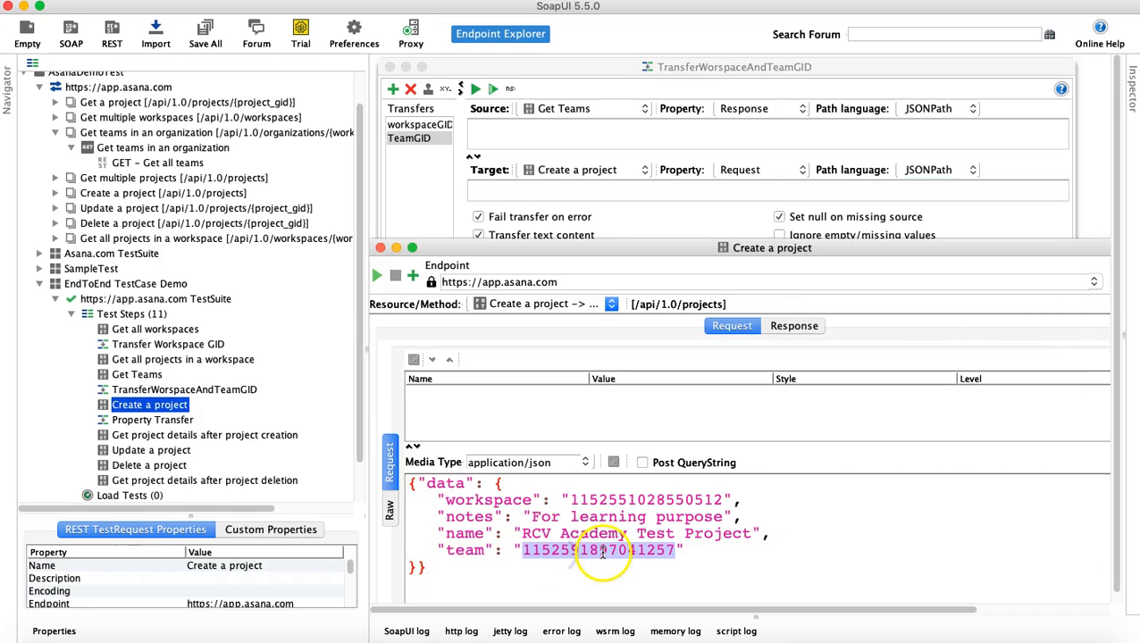
key(BackSpace)
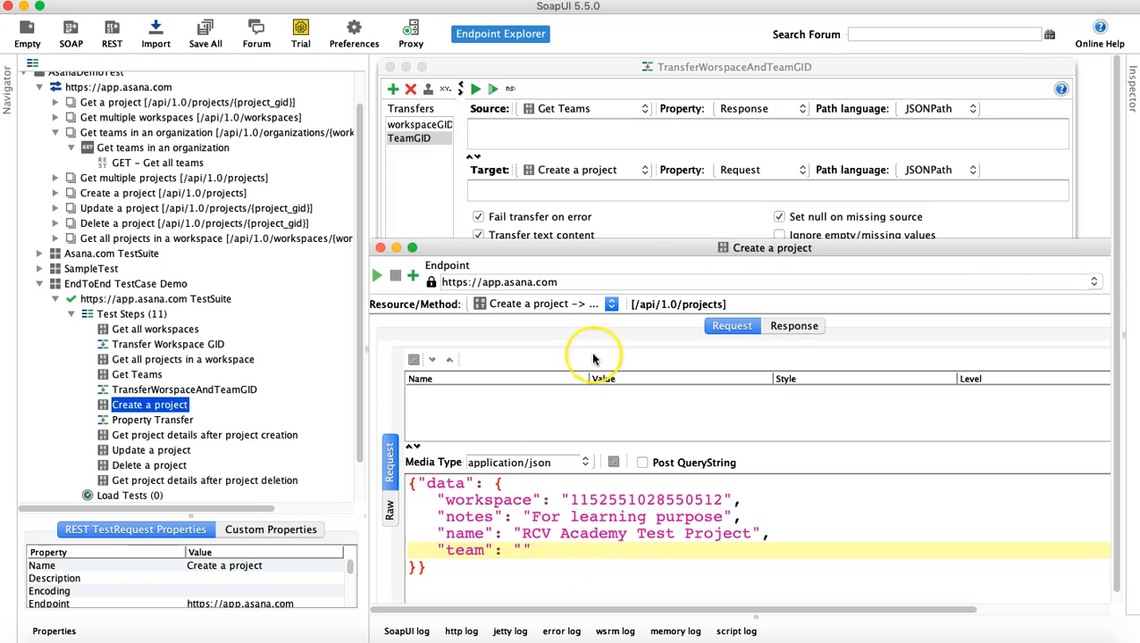
Open the Get Teams response as JSON and examine the position of each team entry in its data array
click(547, 133)
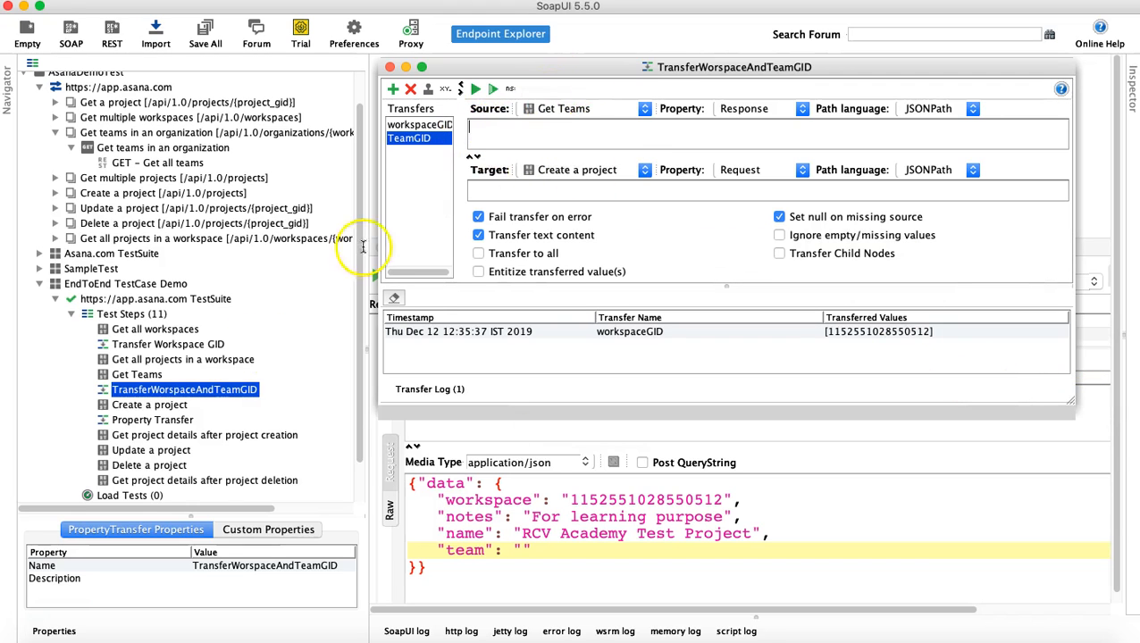
click(146, 375)
double_click(146, 376)
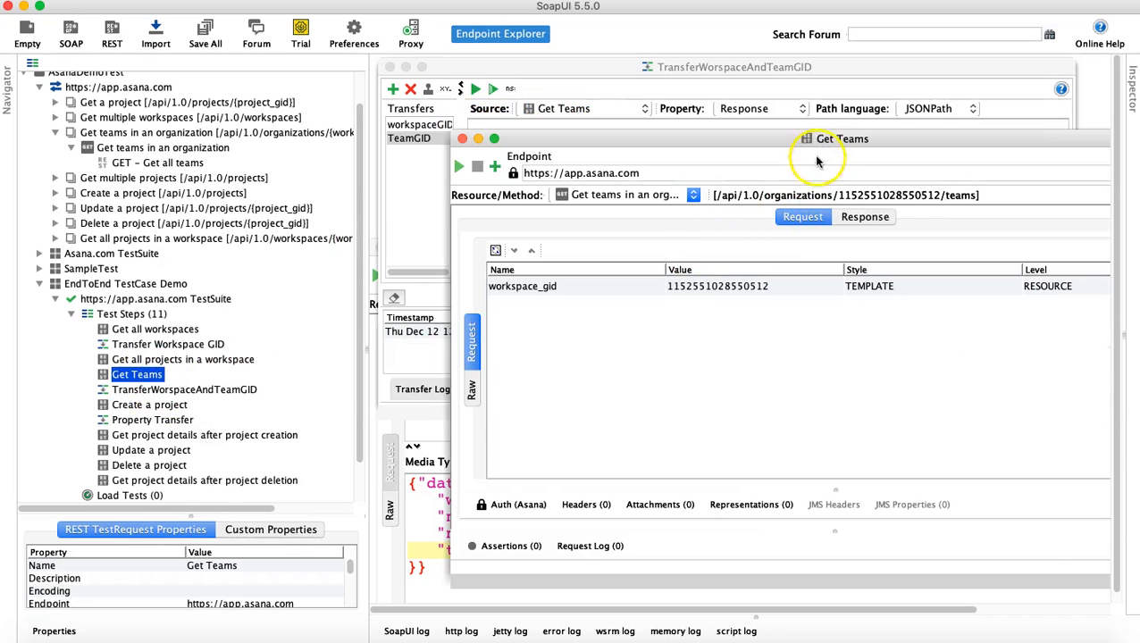
drag(814, 143, 737, 346)
click(784, 427)
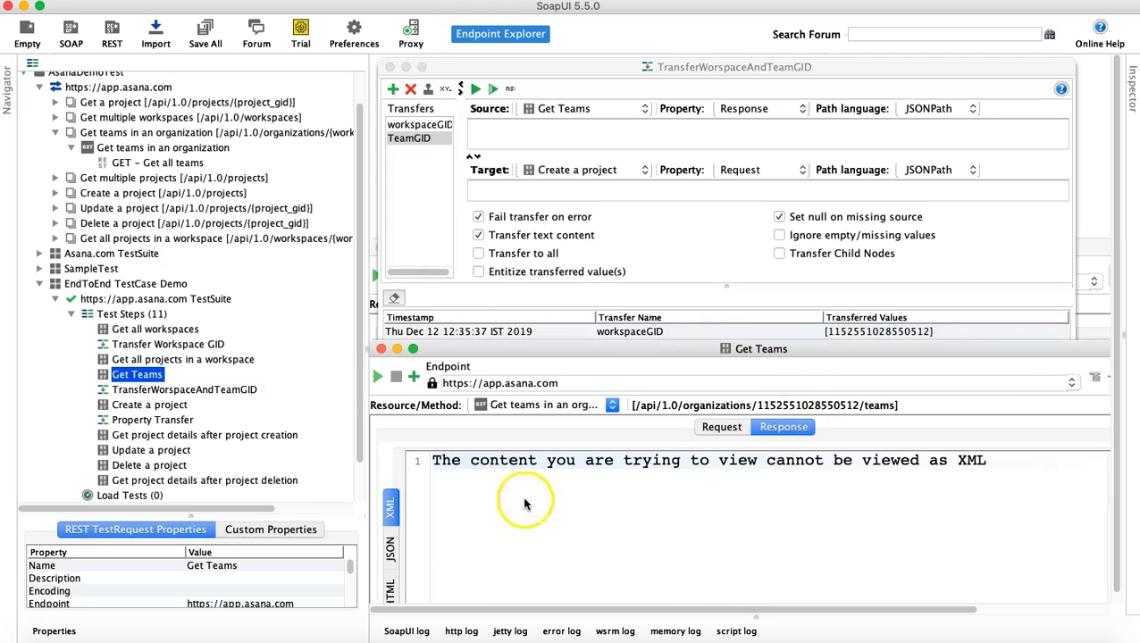
click(391, 546)
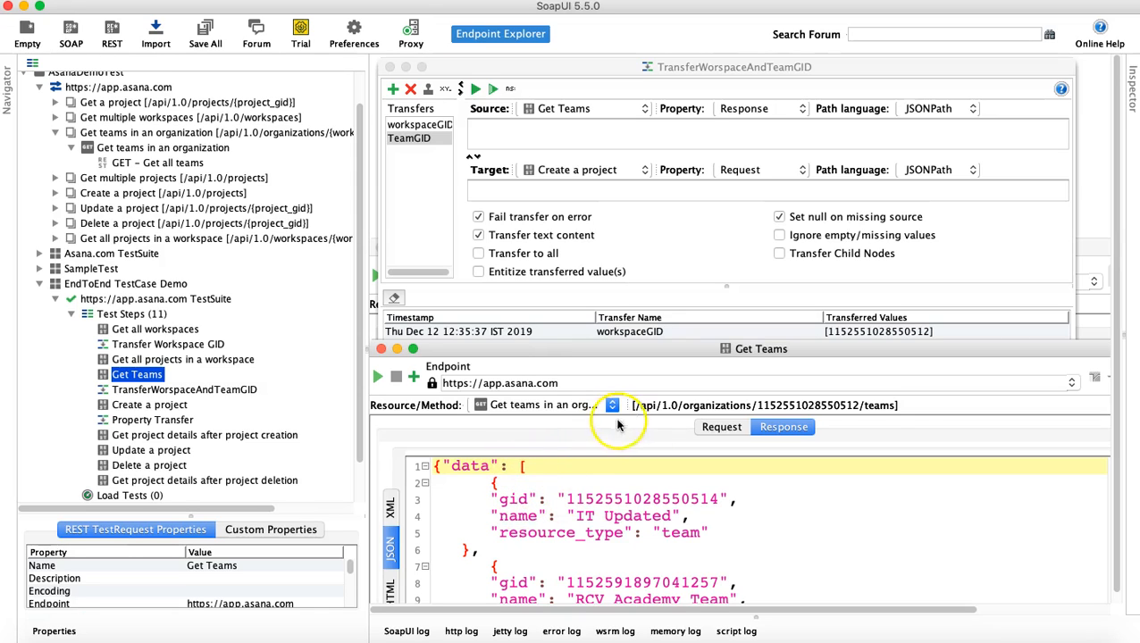
drag(917, 320, 897, 234)
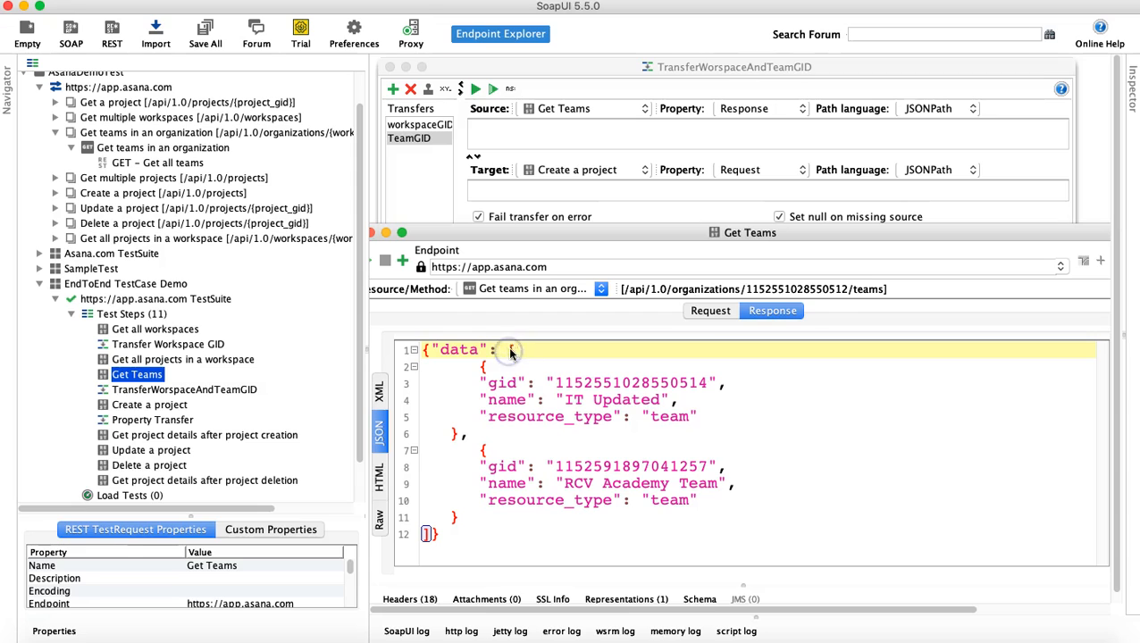
click(475, 366)
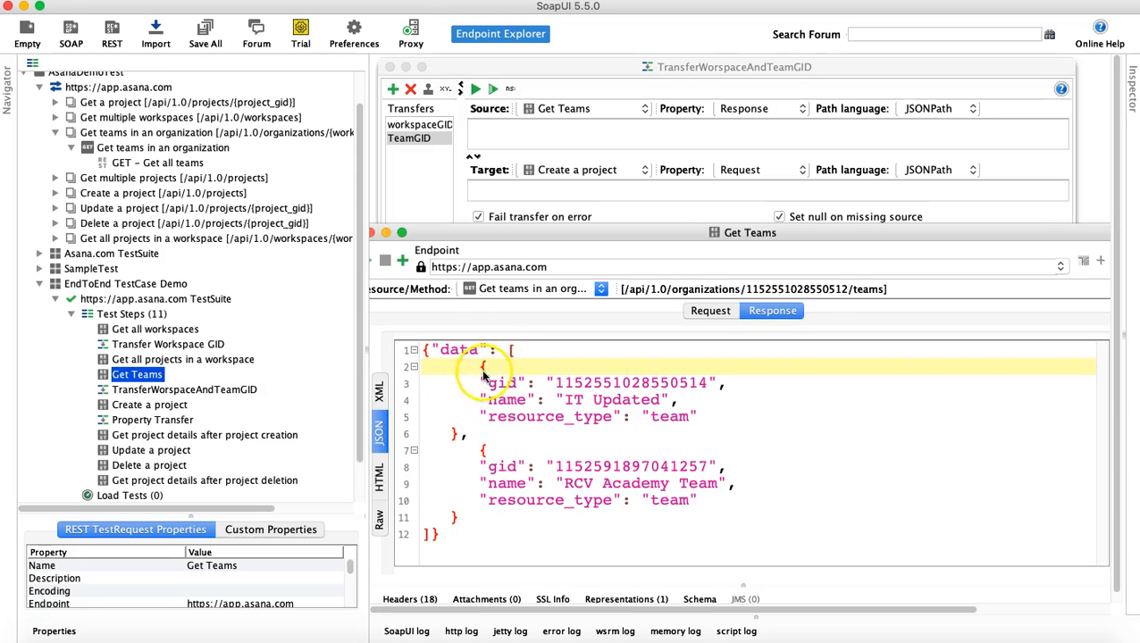
click(473, 430)
drag(474, 429, 475, 370)
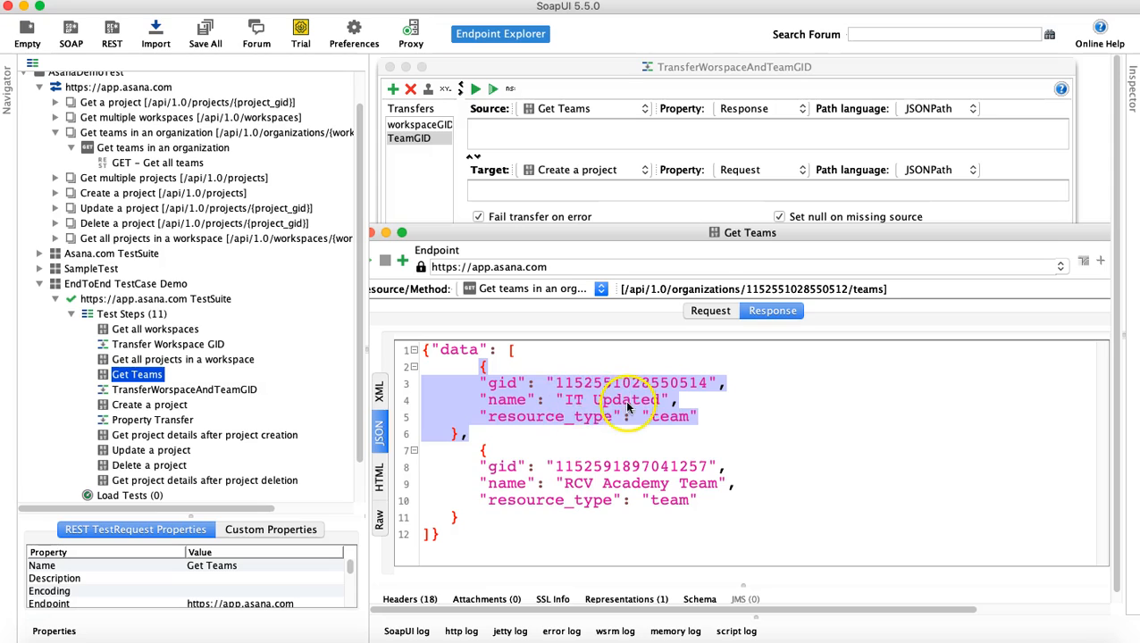
drag(476, 459, 474, 516)
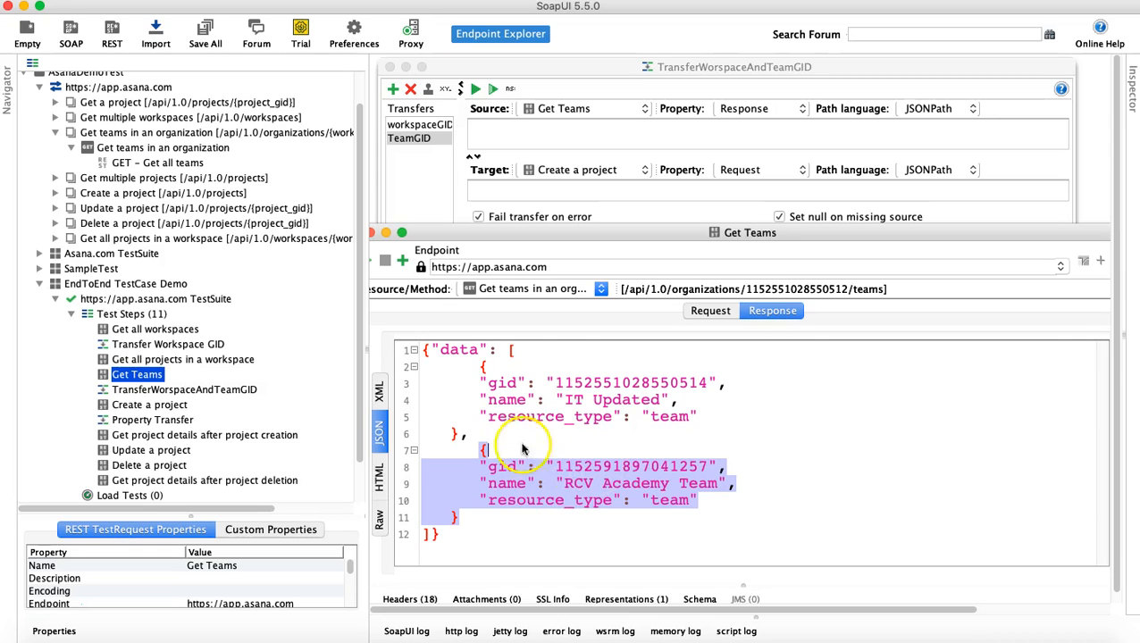
click(510, 350)
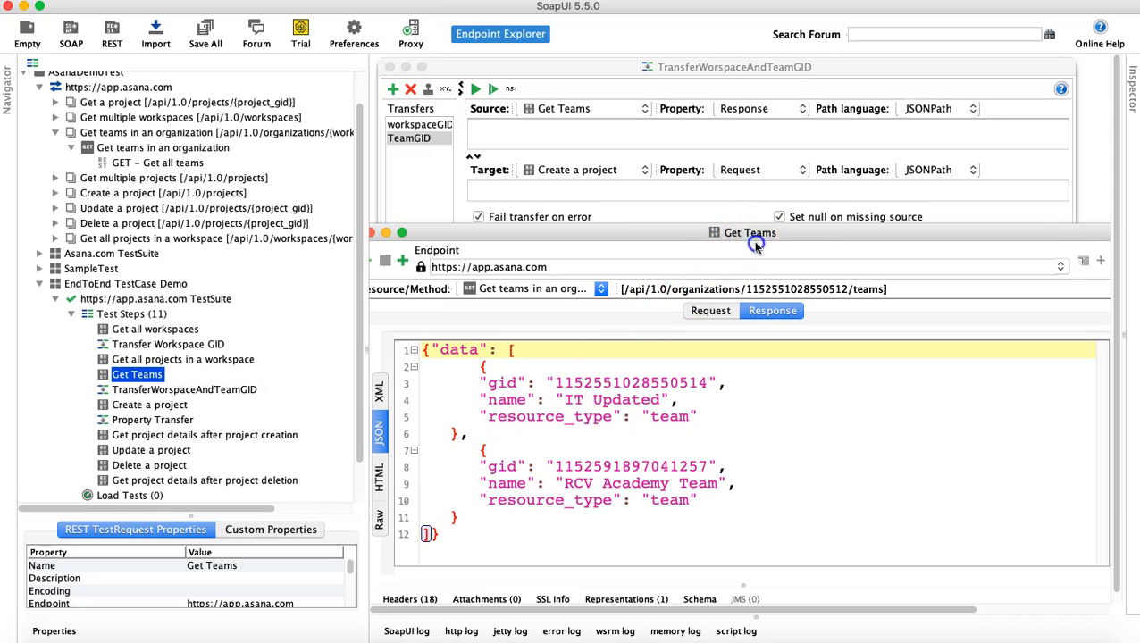
Arrange the Get Teams and TransferWorspaceAndTeamGID windows so the JSON response stays readable beside the transfer, and enlarge the source path area
drag(756, 245, 760, 269)
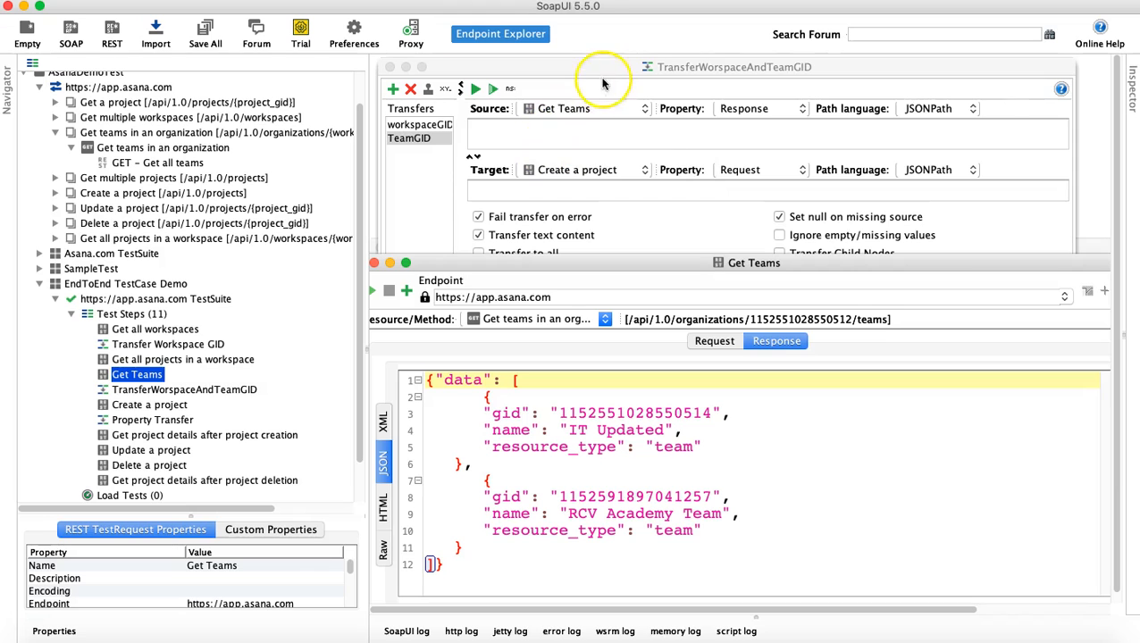
drag(612, 67, 1069, 205)
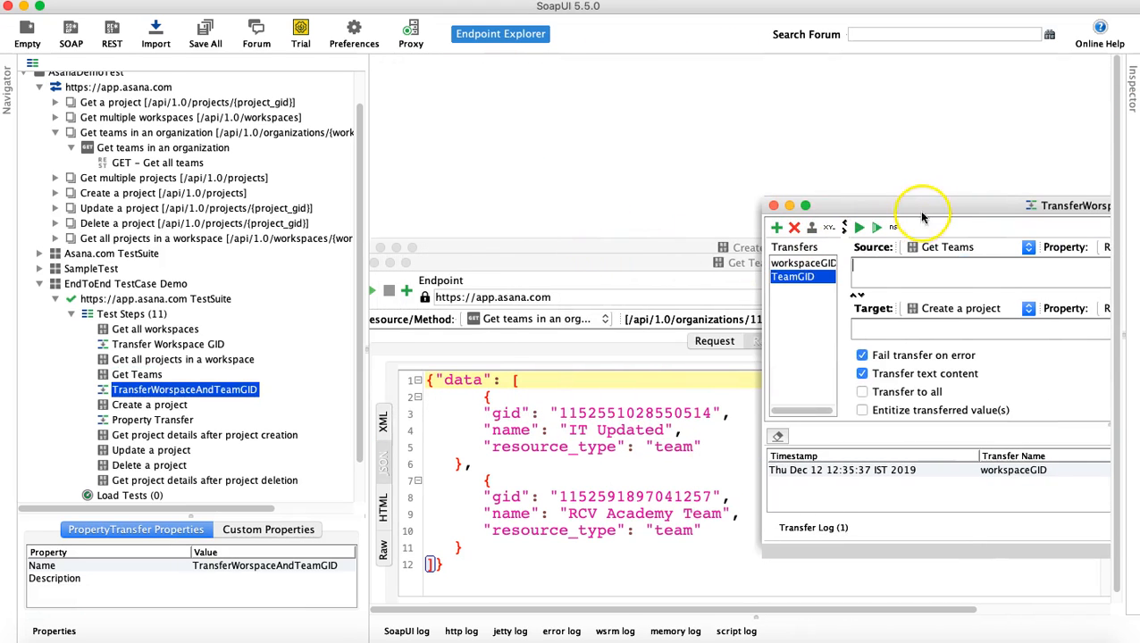
drag(923, 208, 894, 190)
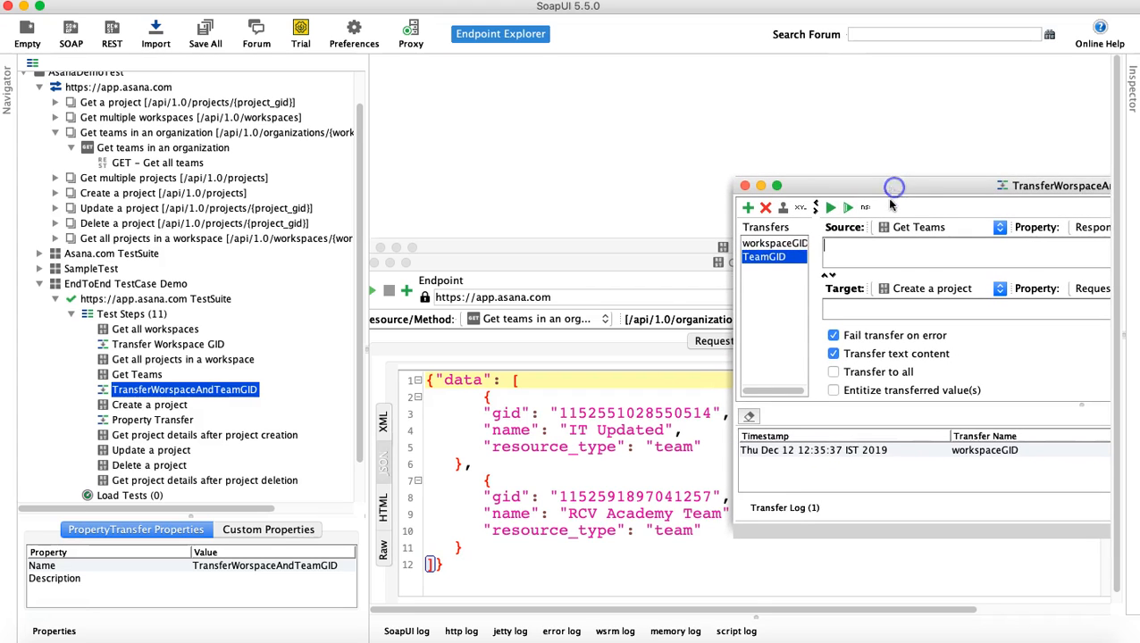
click(840, 244)
drag(840, 184, 756, 97)
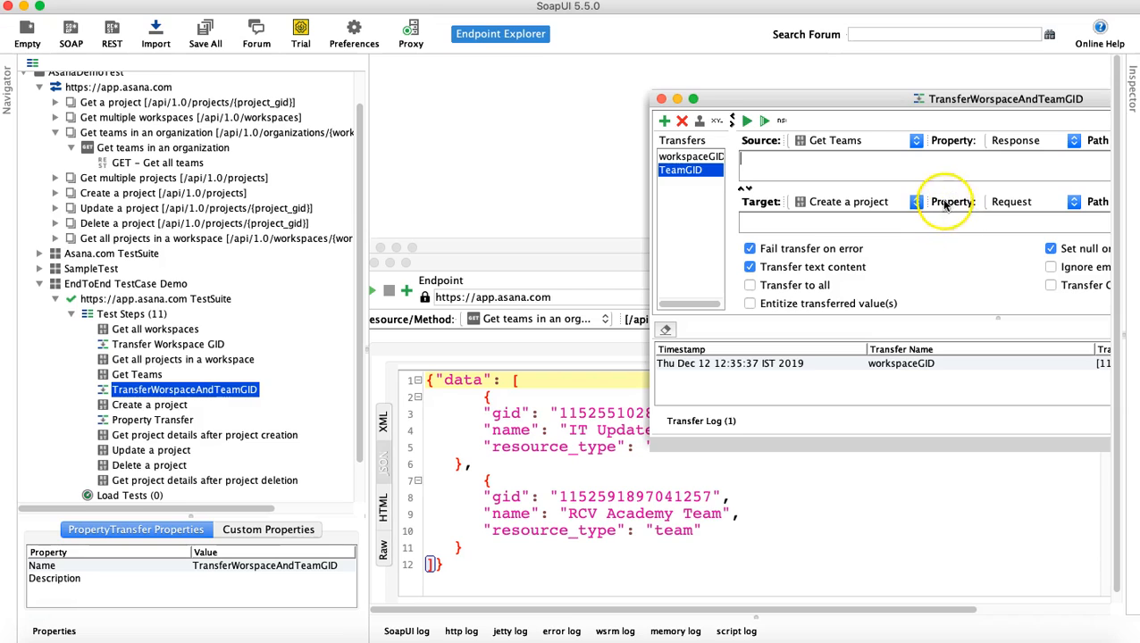
drag(946, 191, 952, 236)
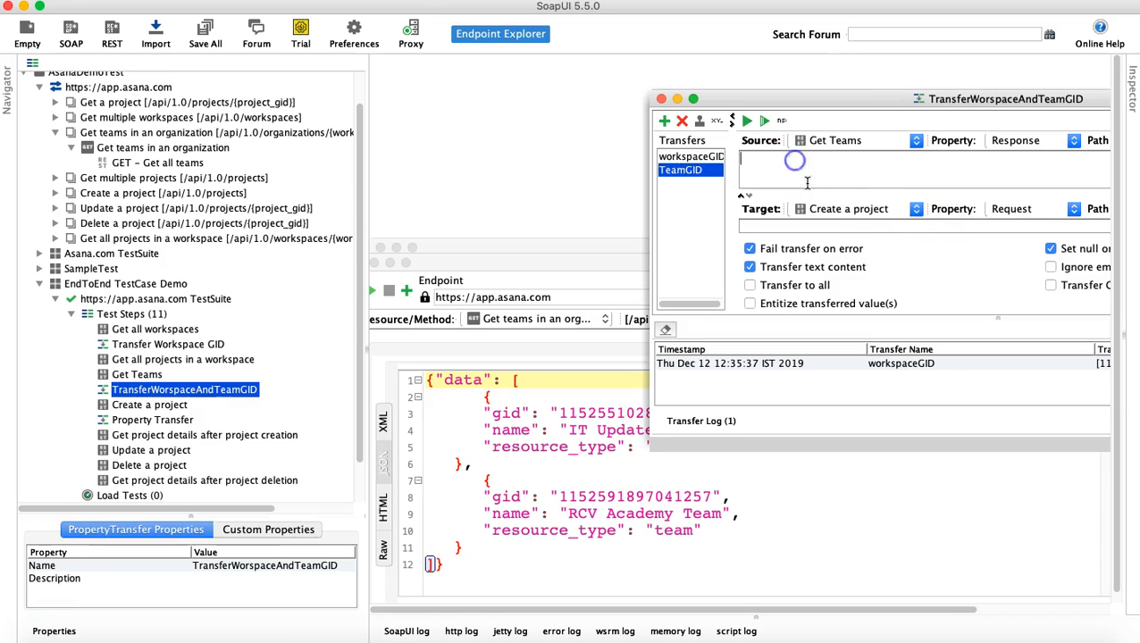
Set the TeamGID transfer's source path to $.data[1].gid, pointing at the second team in the Get Teams response
click(831, 225)
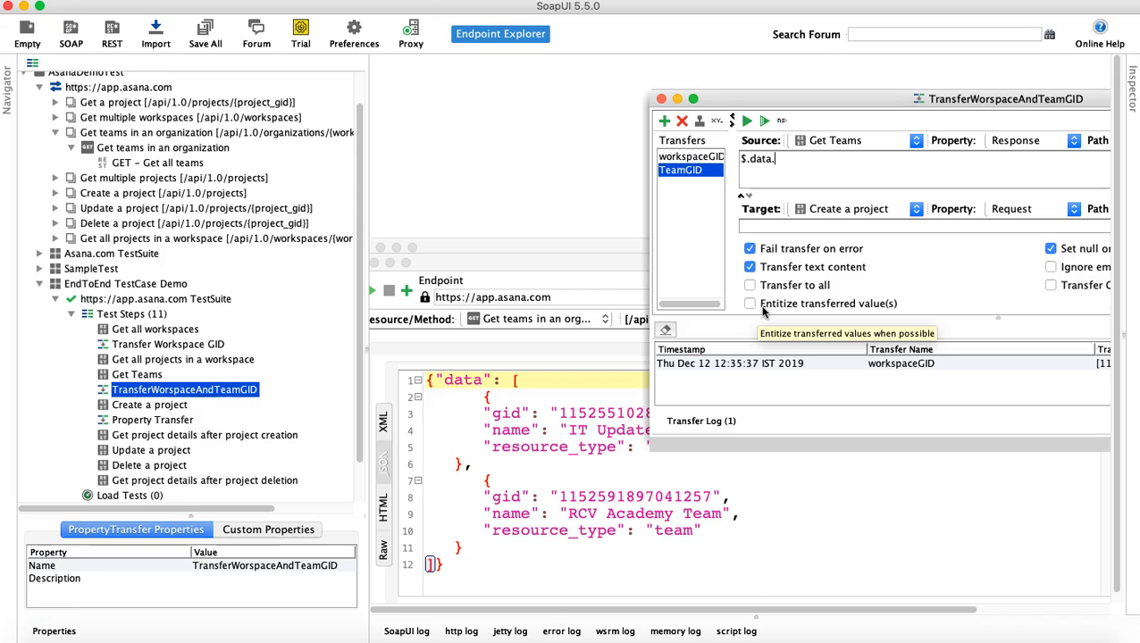
key(BackSpace)
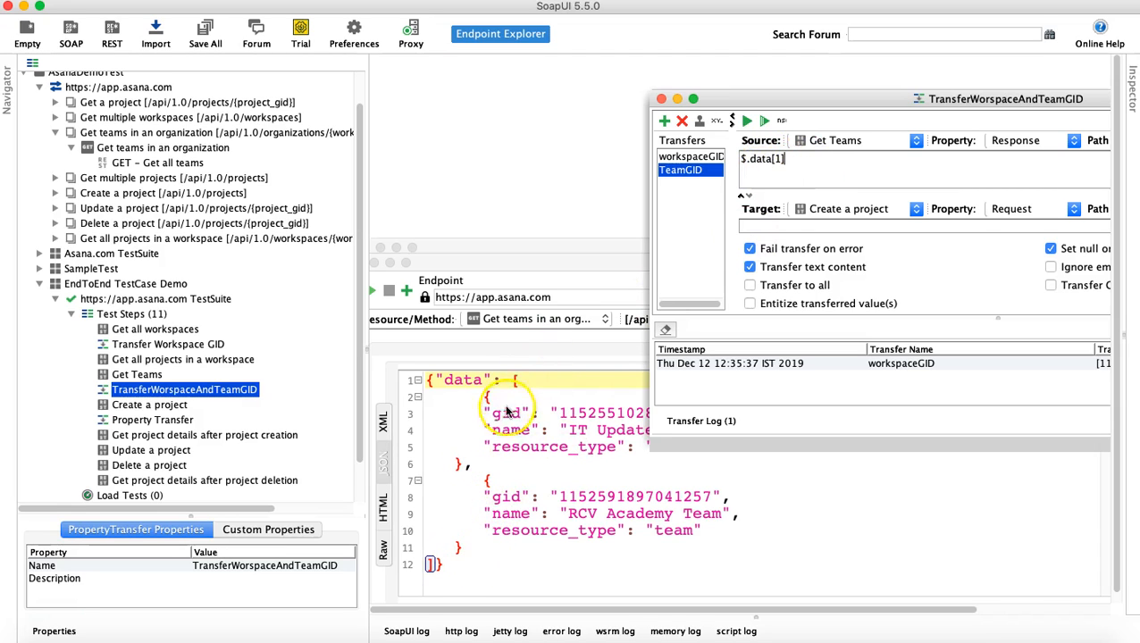
click(790, 160)
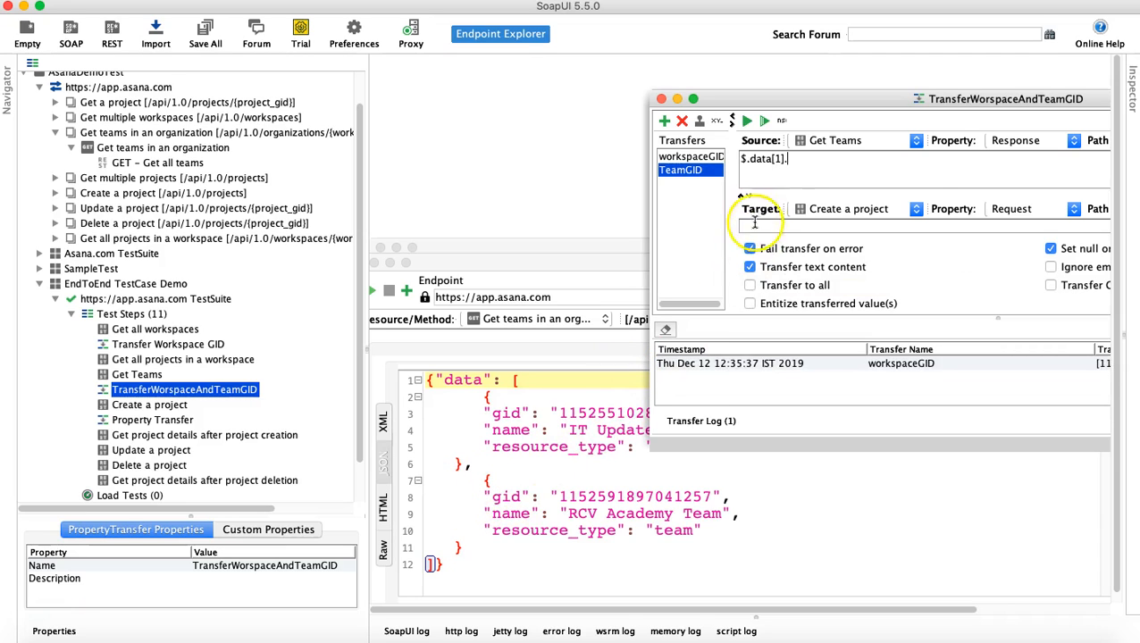
click(793, 160)
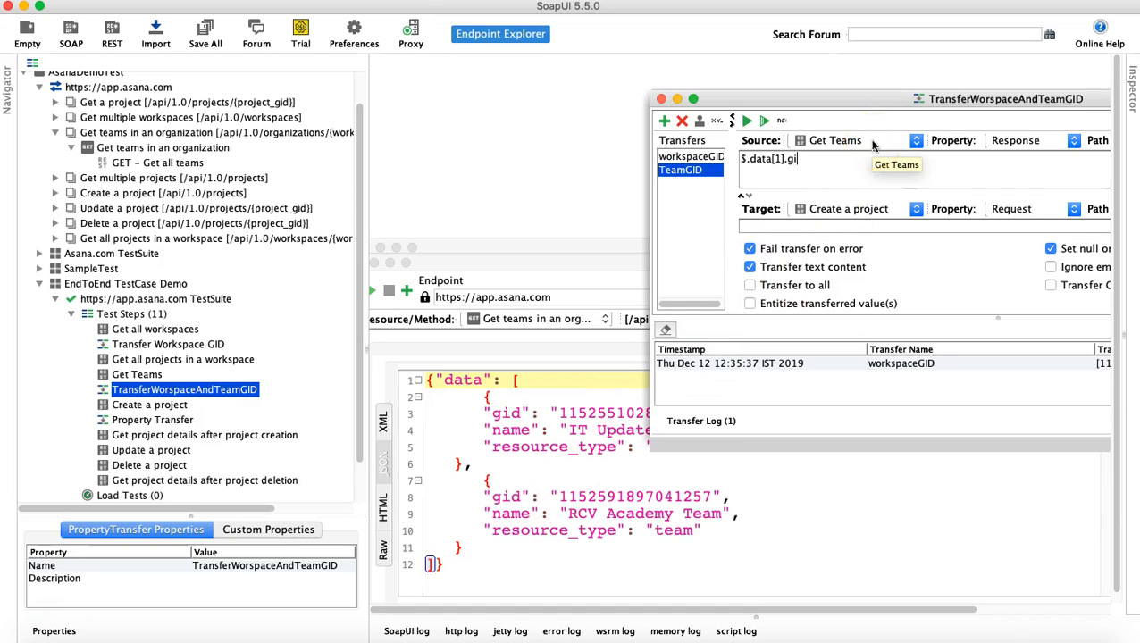
Set the TeamGID transfer's target path to $.data.team, matching the team field in the Create a project request body
drag(858, 101, 677, 69)
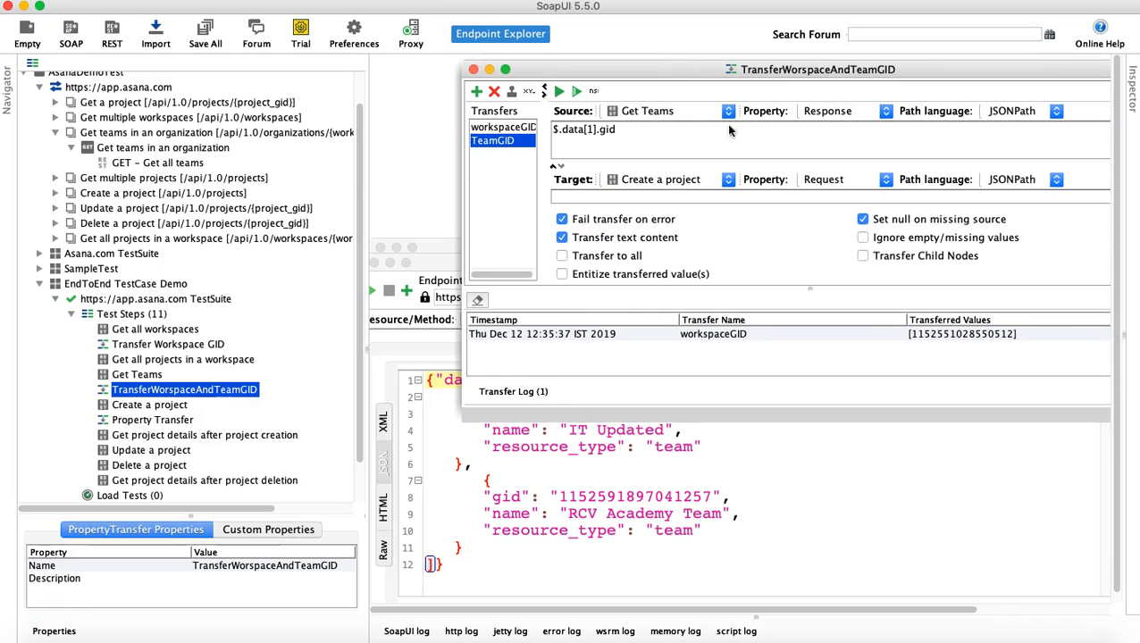
drag(816, 287, 817, 327)
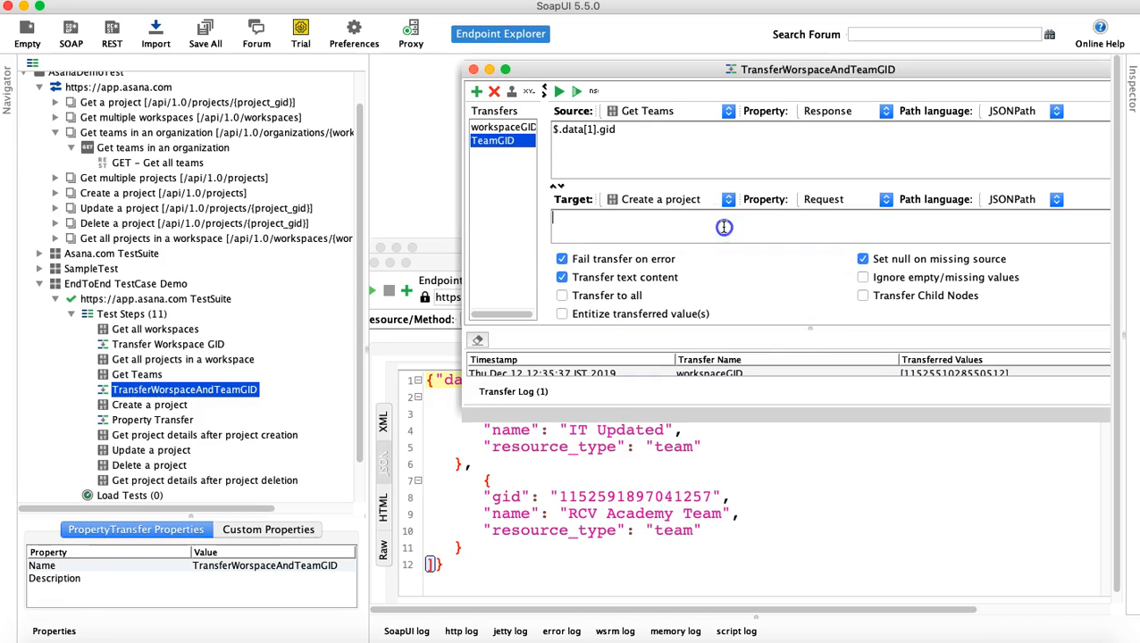
click(692, 237)
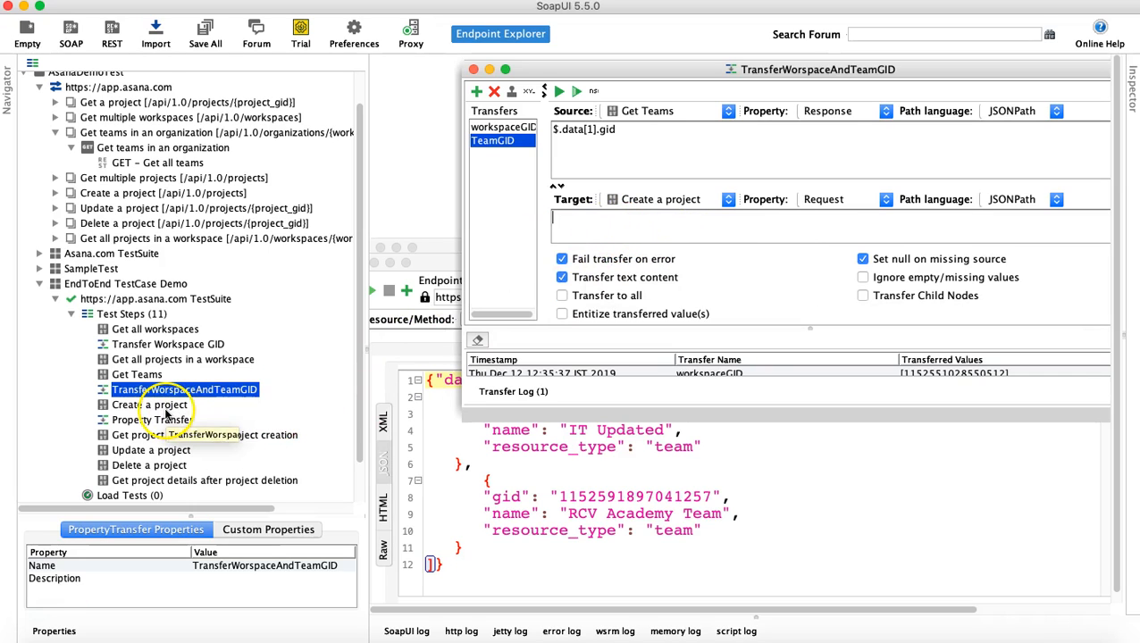
double_click(183, 404)
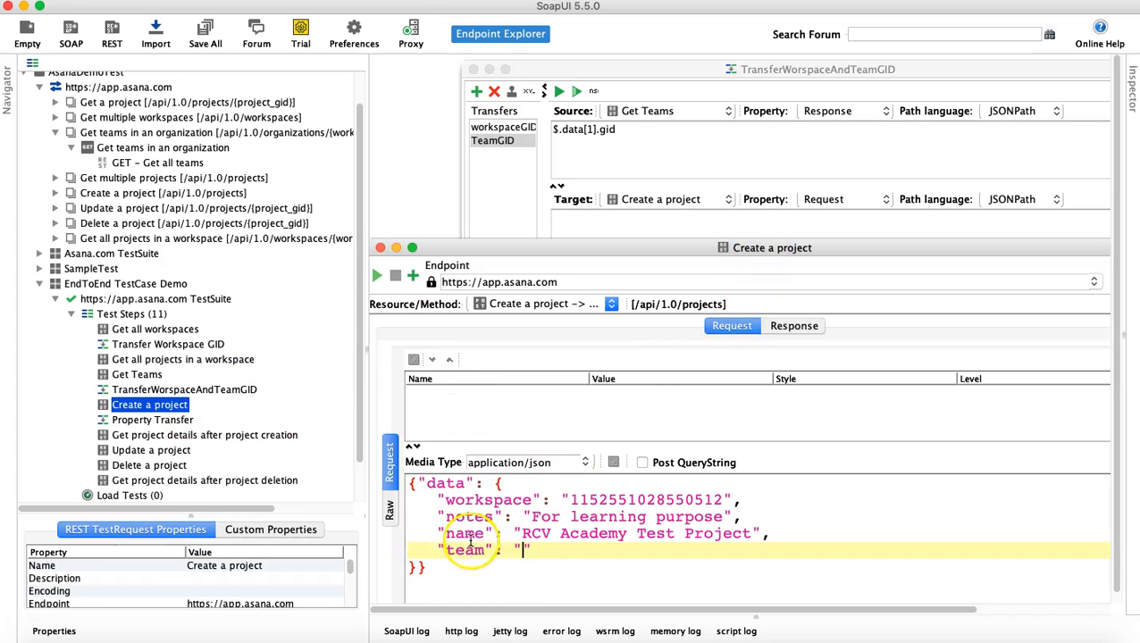
click(601, 224)
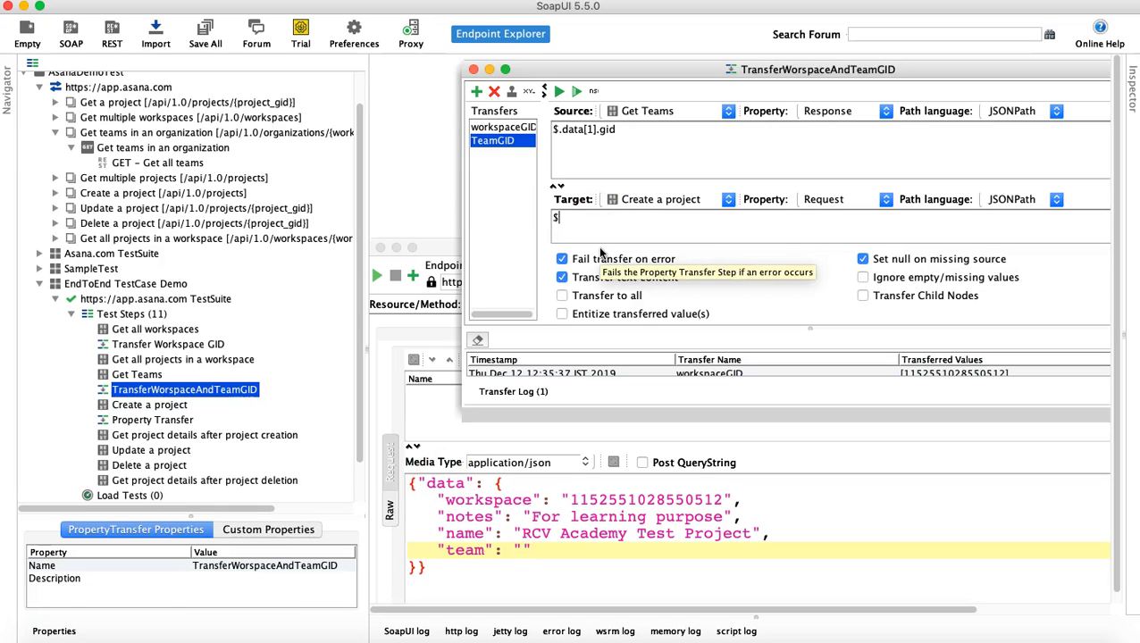
text($.data.team)
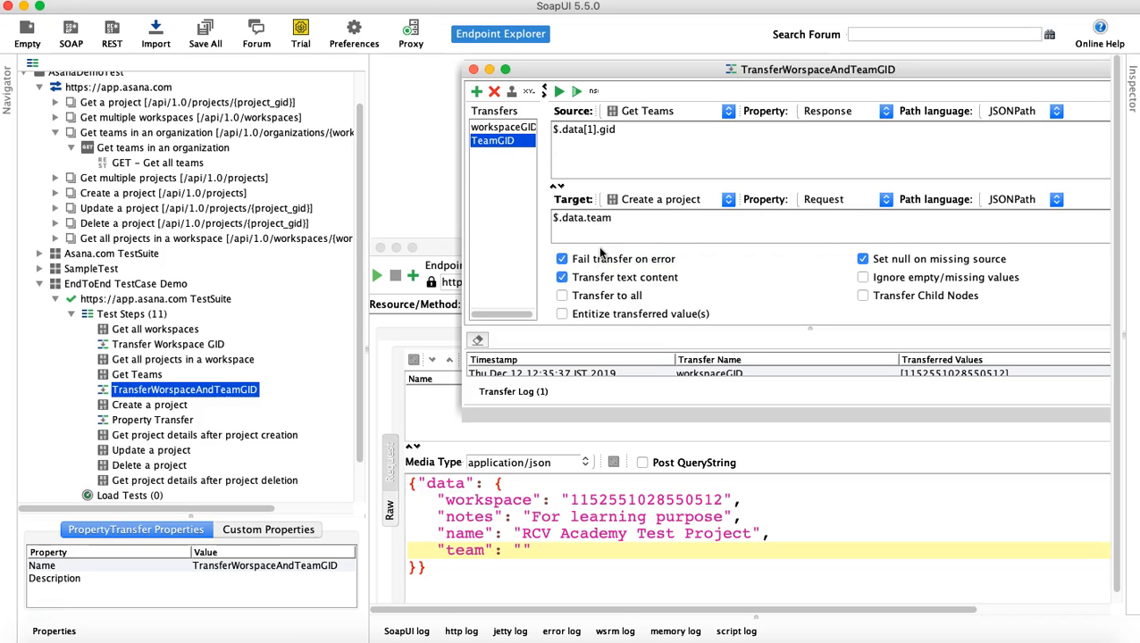
Run the TeamGID transfer and bring the Create a project request into full view to check its team value
click(559, 93)
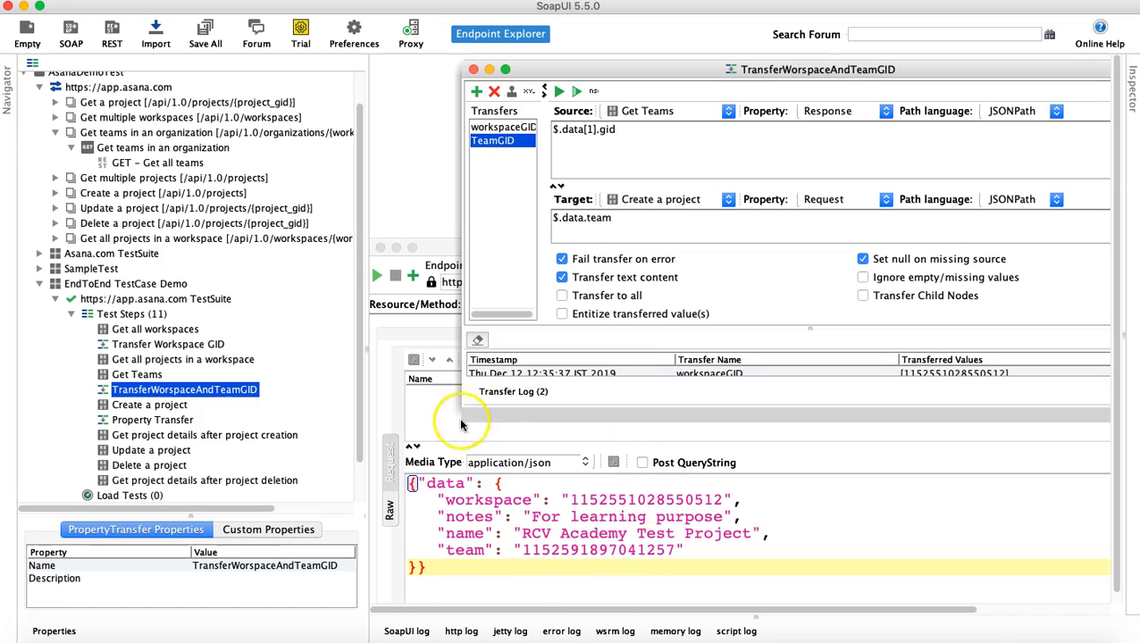
click(435, 337)
drag(612, 257, 968, 217)
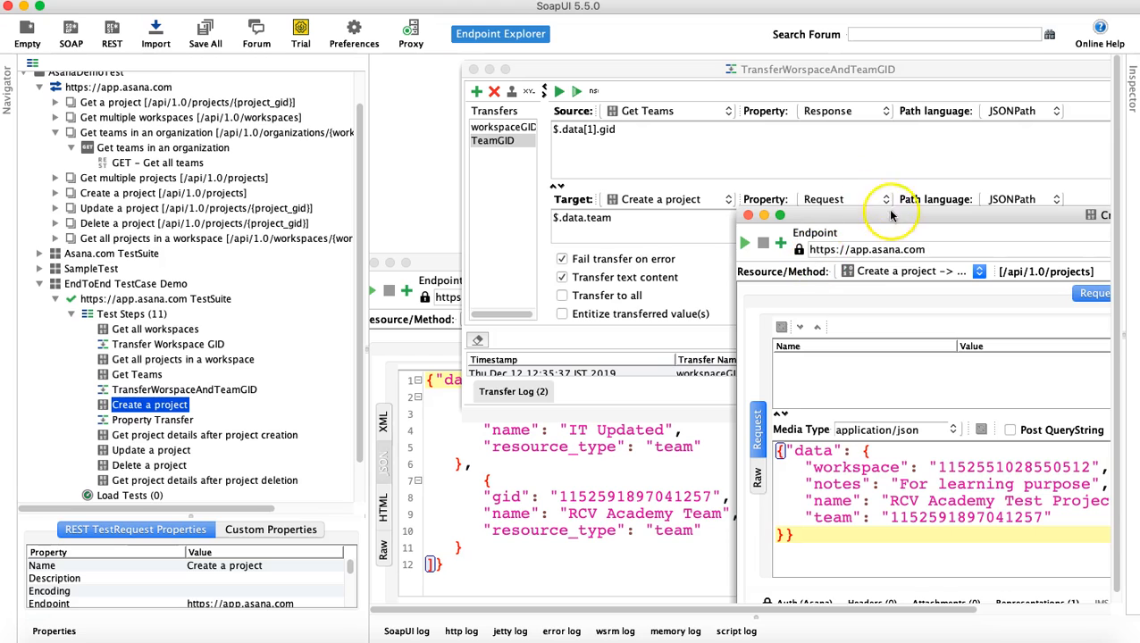
drag(796, 215, 581, 130)
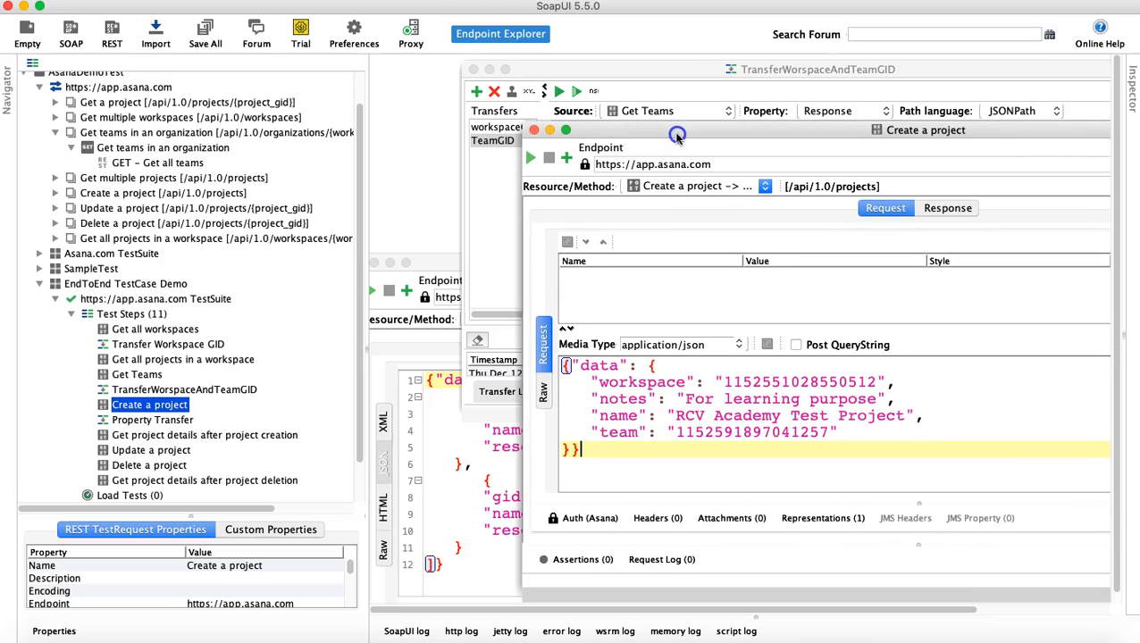
Review the order of the test steps from Transfer Workspace GID through Get project details after project deletion
click(185, 347)
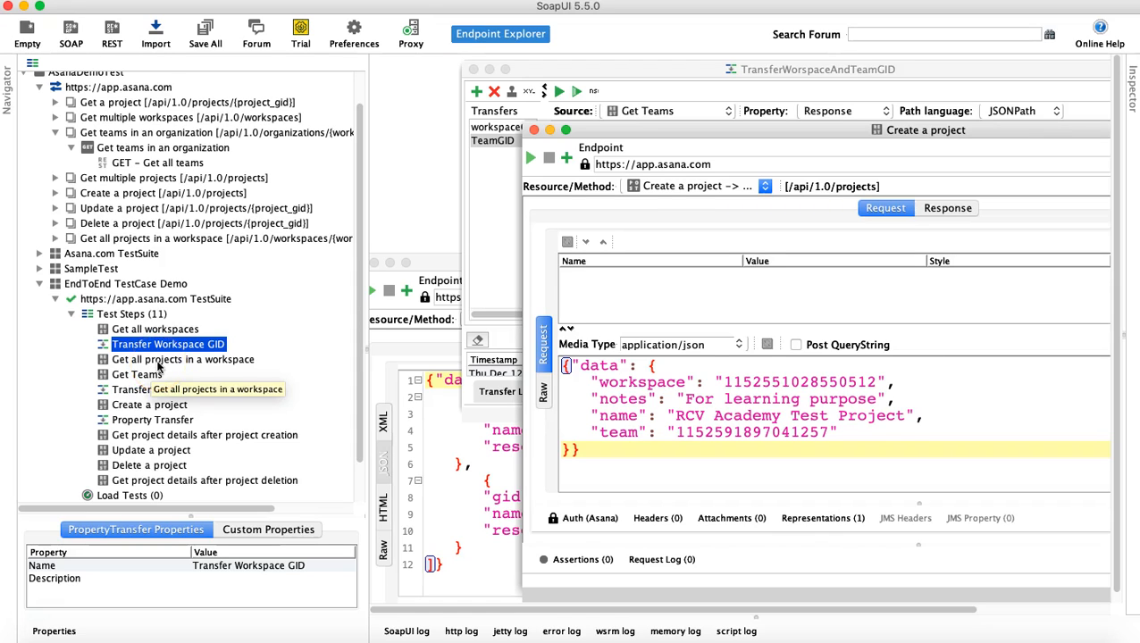
click(150, 380)
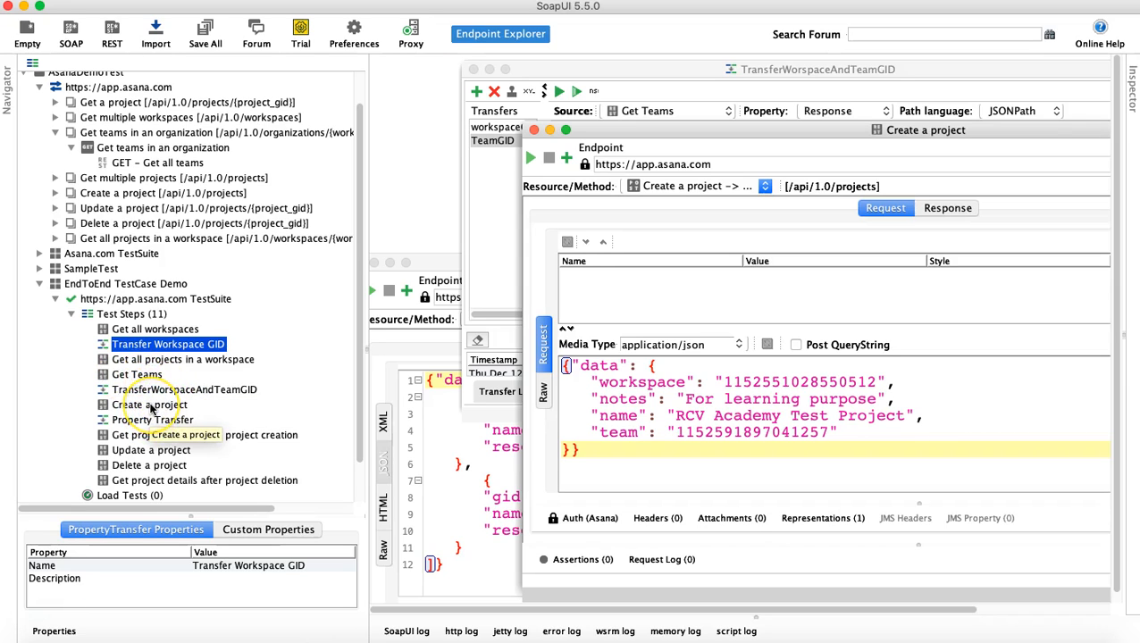
click(126, 423)
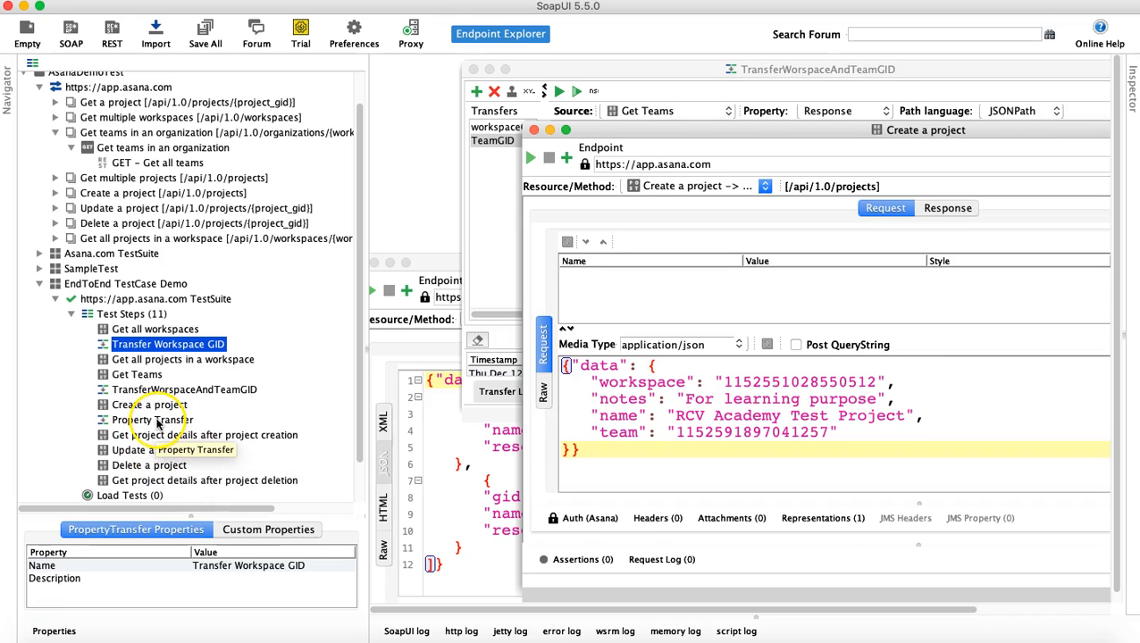
click(151, 451)
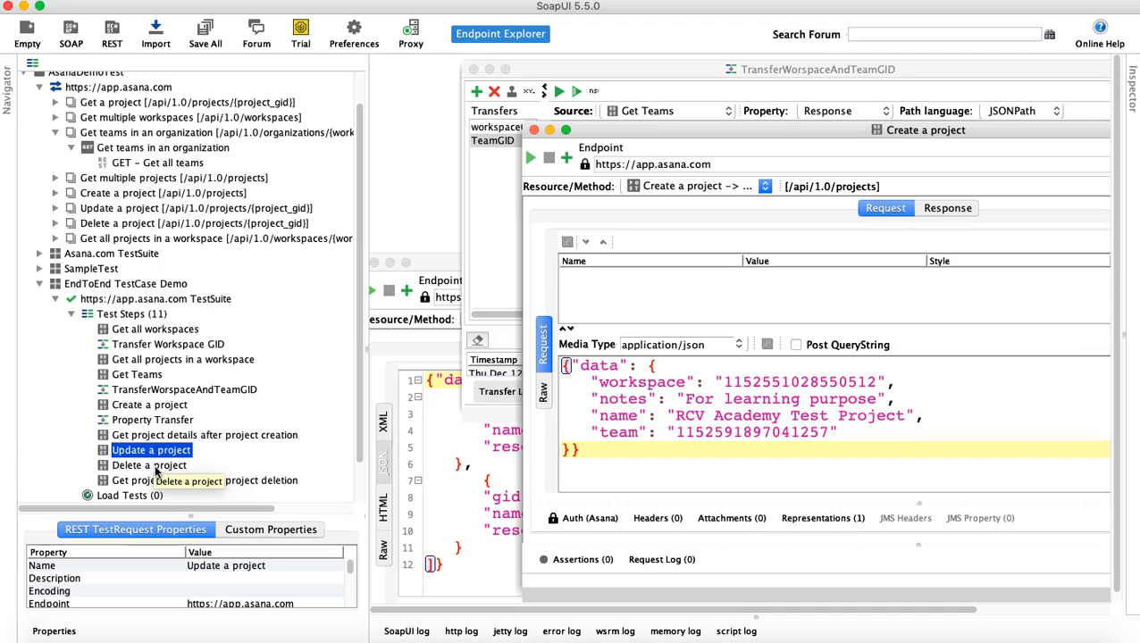
click(152, 466)
click(155, 483)
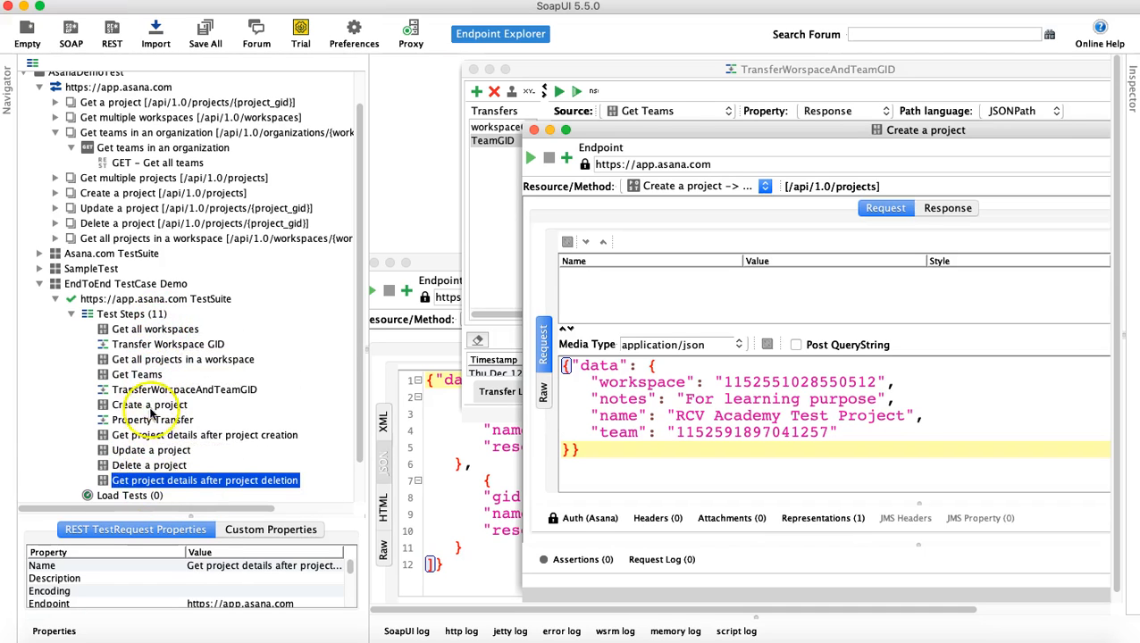
Close the Create a project, TransferWorspaceAndTeamGID and Get Teams windows and save all projects
click(534, 131)
click(473, 69)
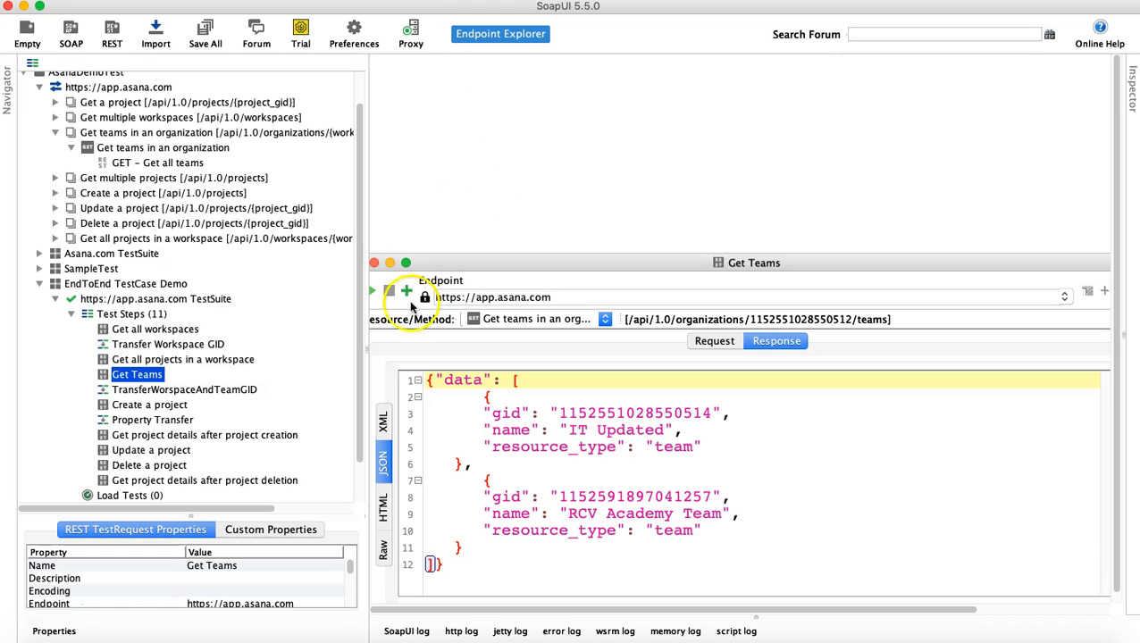
click(375, 263)
click(186, 4)
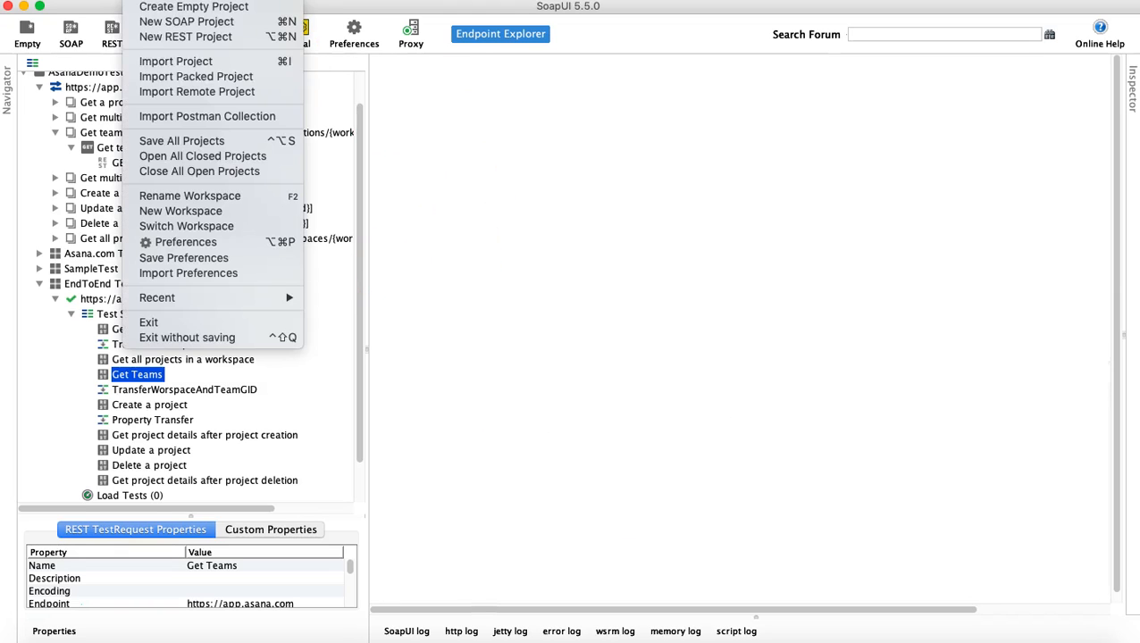
click(185, 142)
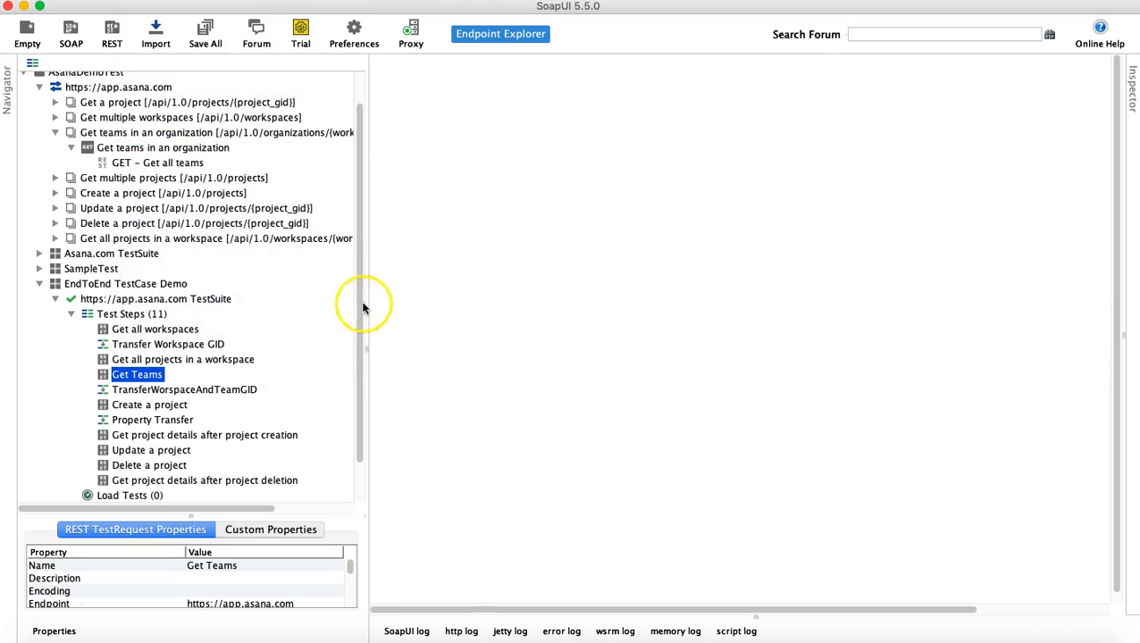
Run the Get all projects in a workspace test step and show its response as JSON
drag(365, 352, 385, 352)
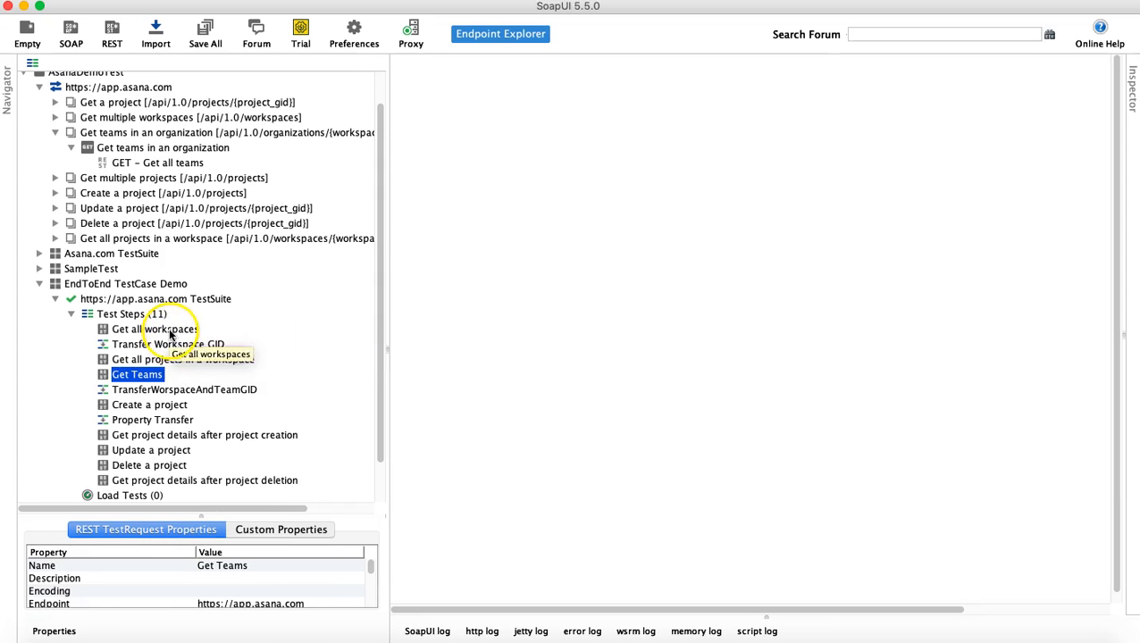
double_click(164, 361)
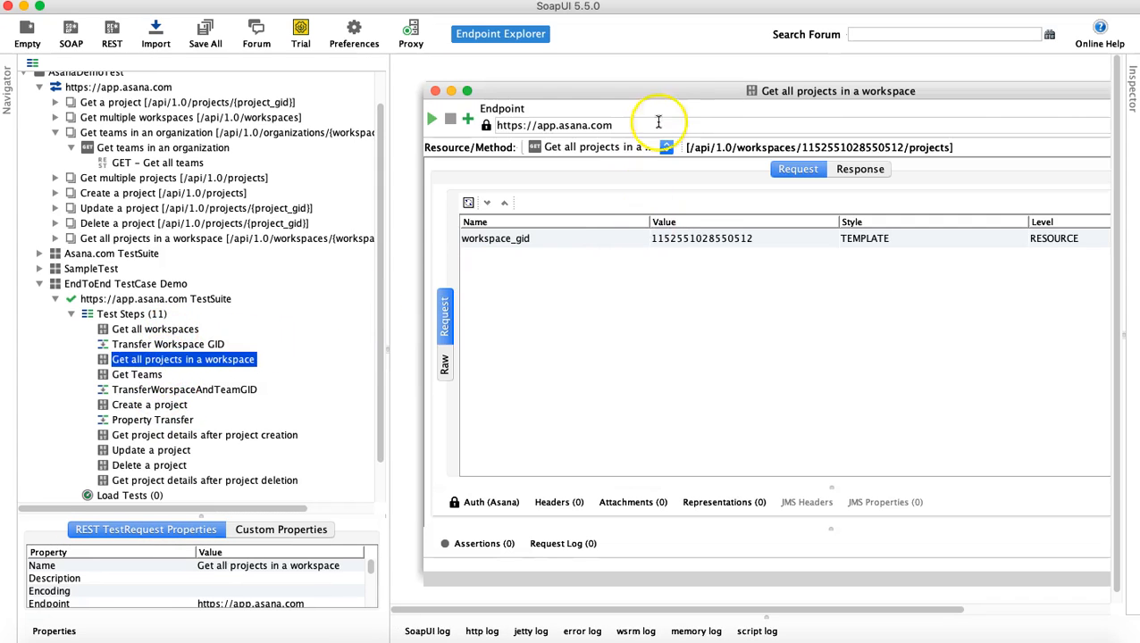
drag(674, 92, 647, 72)
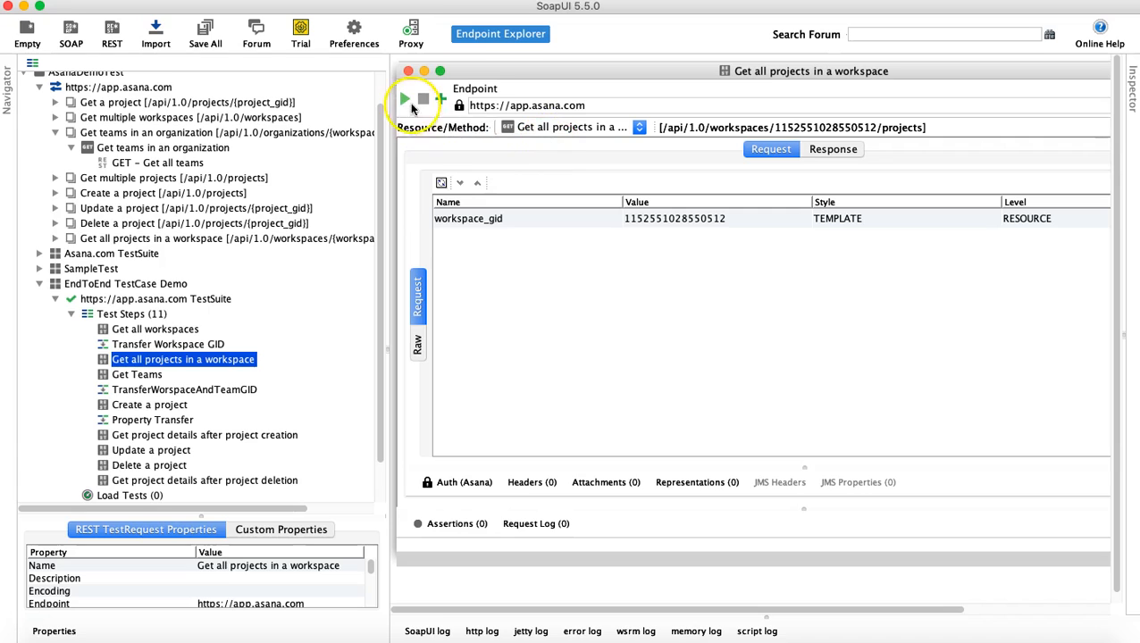
click(405, 100)
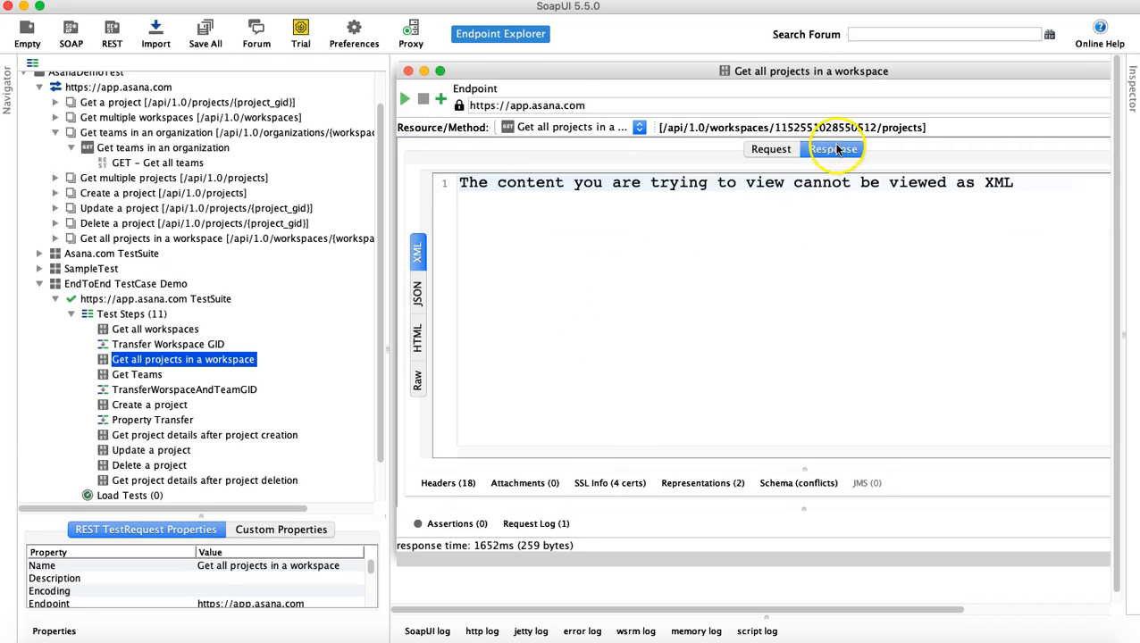
click(418, 292)
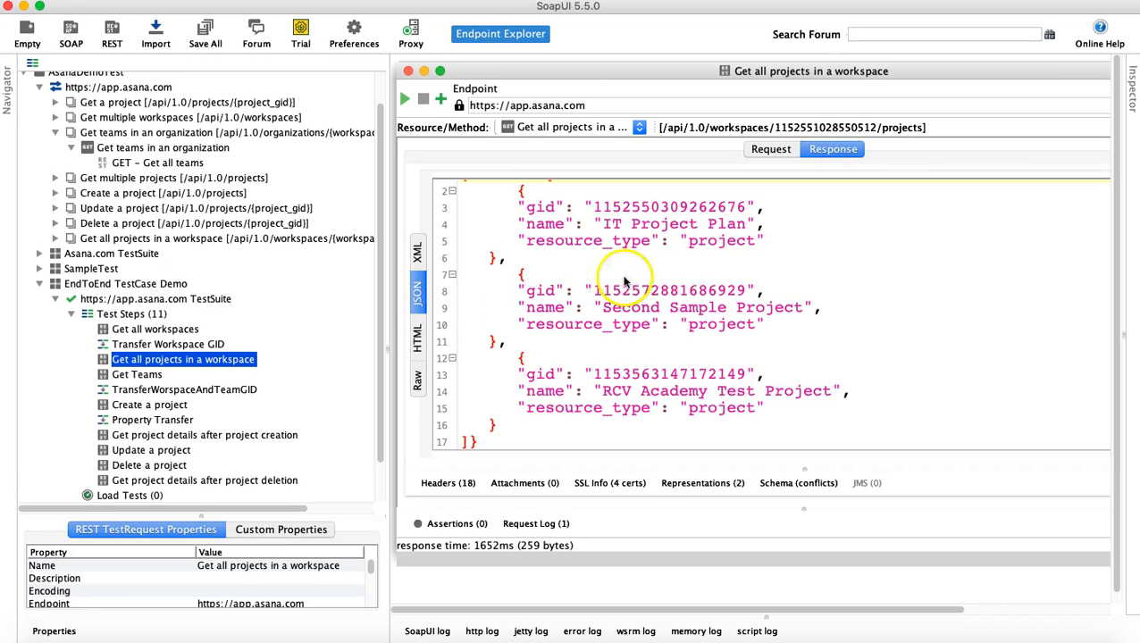
Examine the project entries in the Get all projects in a workspace response, then close that window
click(667, 398)
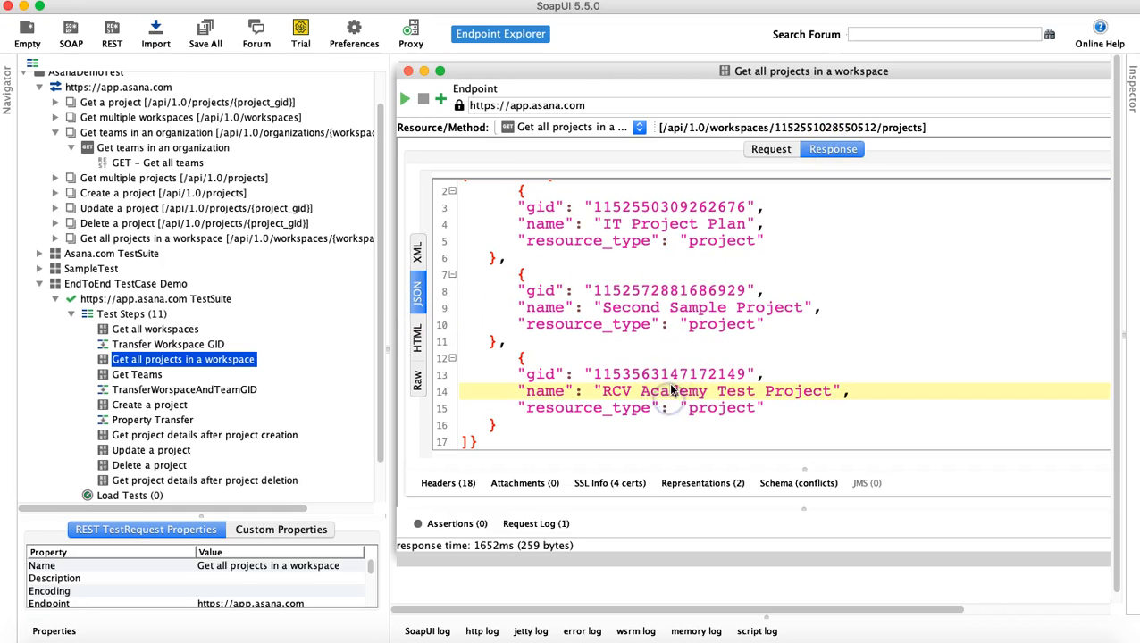
scroll(671, 389, up, 1)
click(607, 225)
click(633, 324)
click(643, 407)
scroll(769, 379, down, 1)
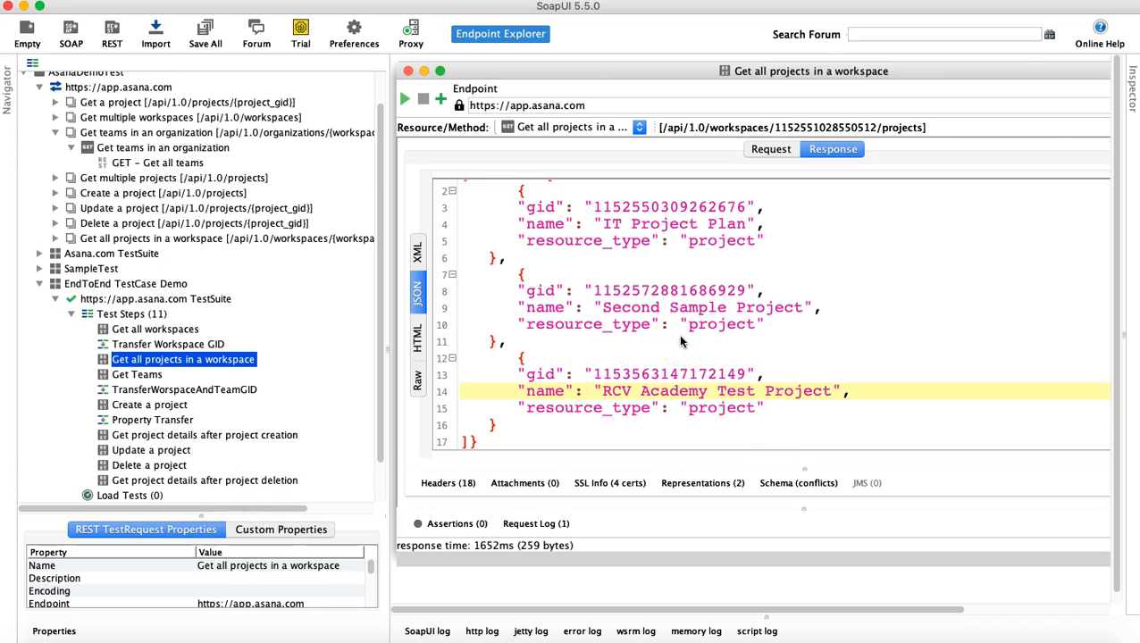
scroll(681, 341, up, 1)
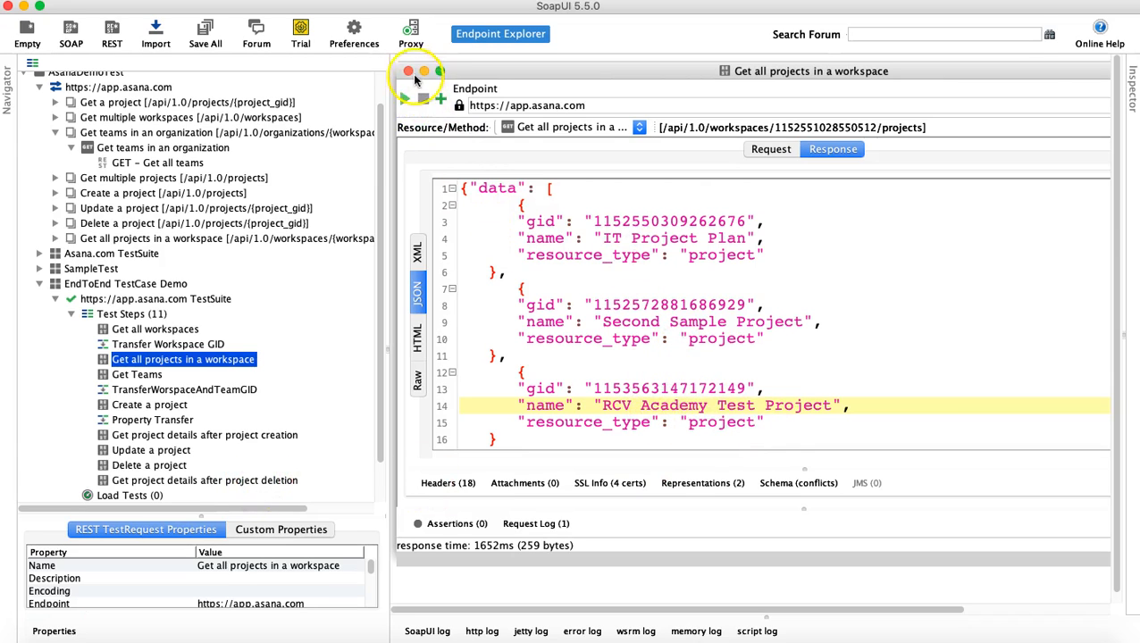
click(408, 71)
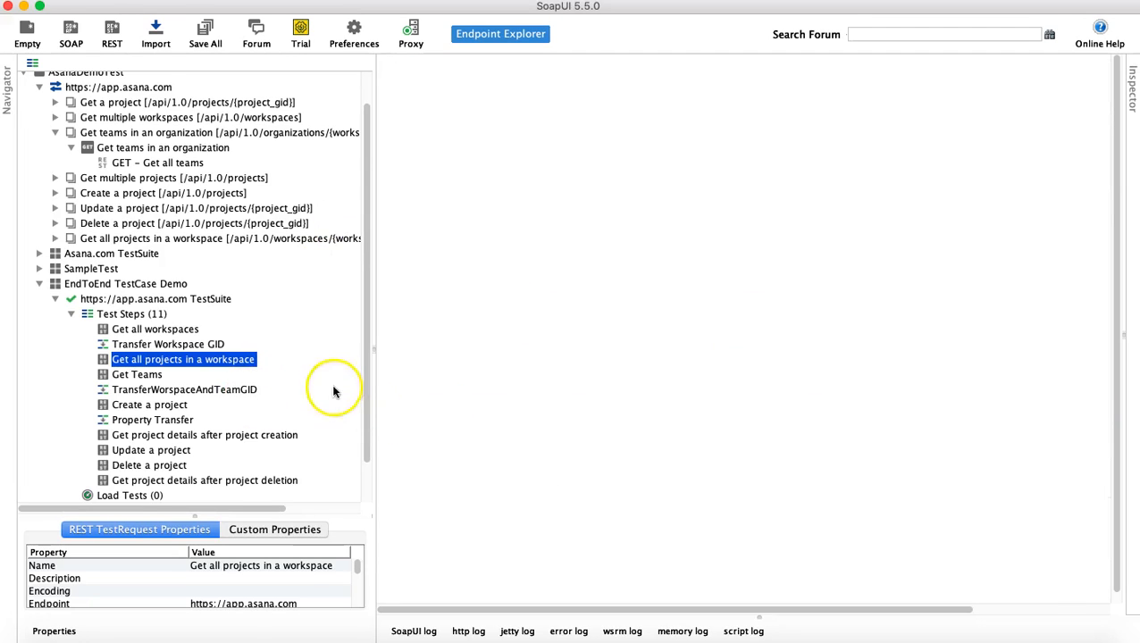
Switch to the Asana site in the browser, open Home and check the projects under the IT Updated and RCV Academy Team teams
click(134, 314)
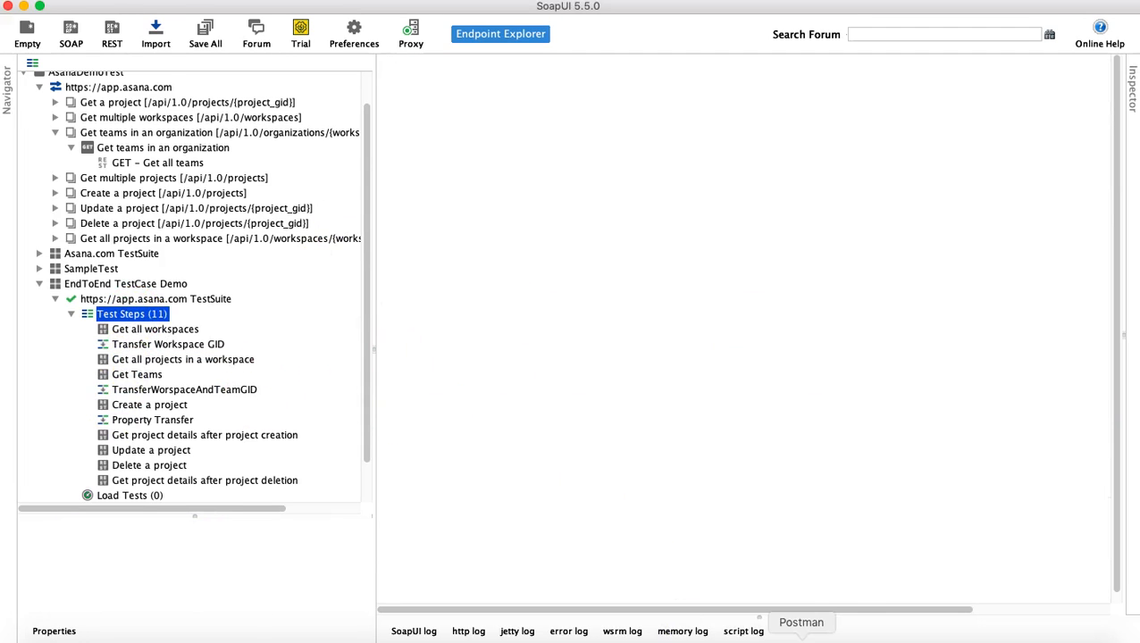
key(super+Tab)
key(super+Tab)
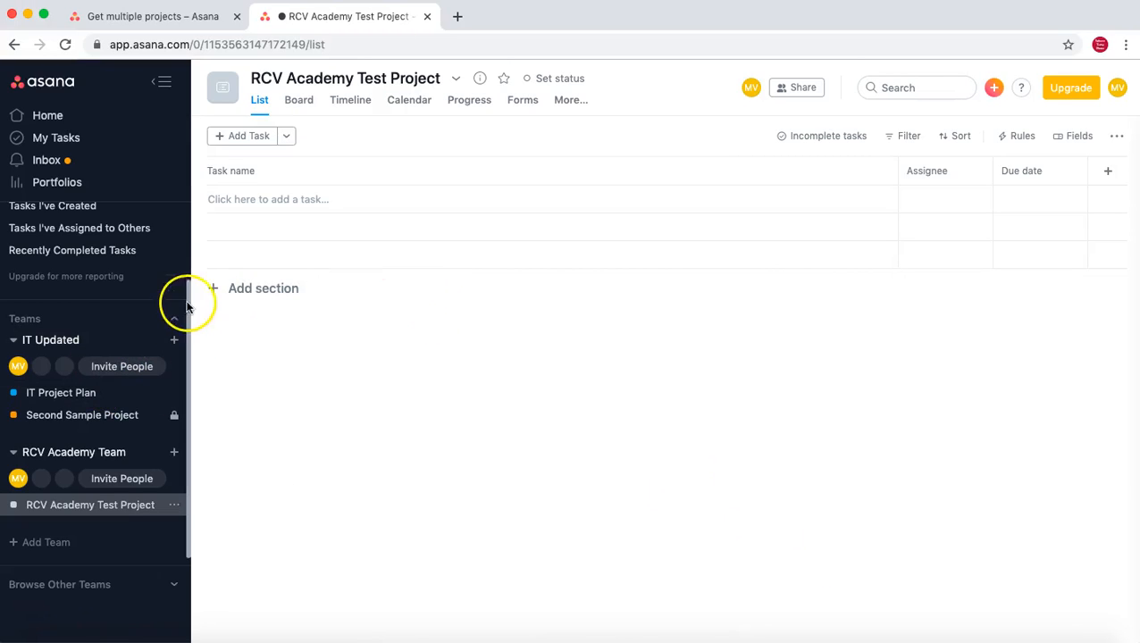
click(67, 115)
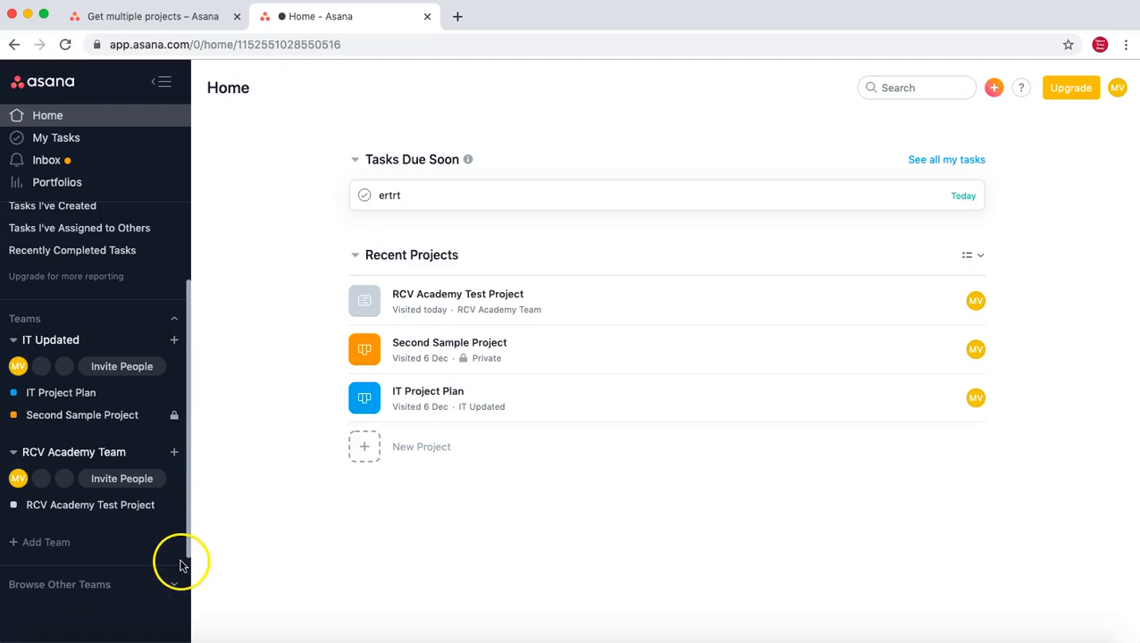
click(14, 342)
click(15, 345)
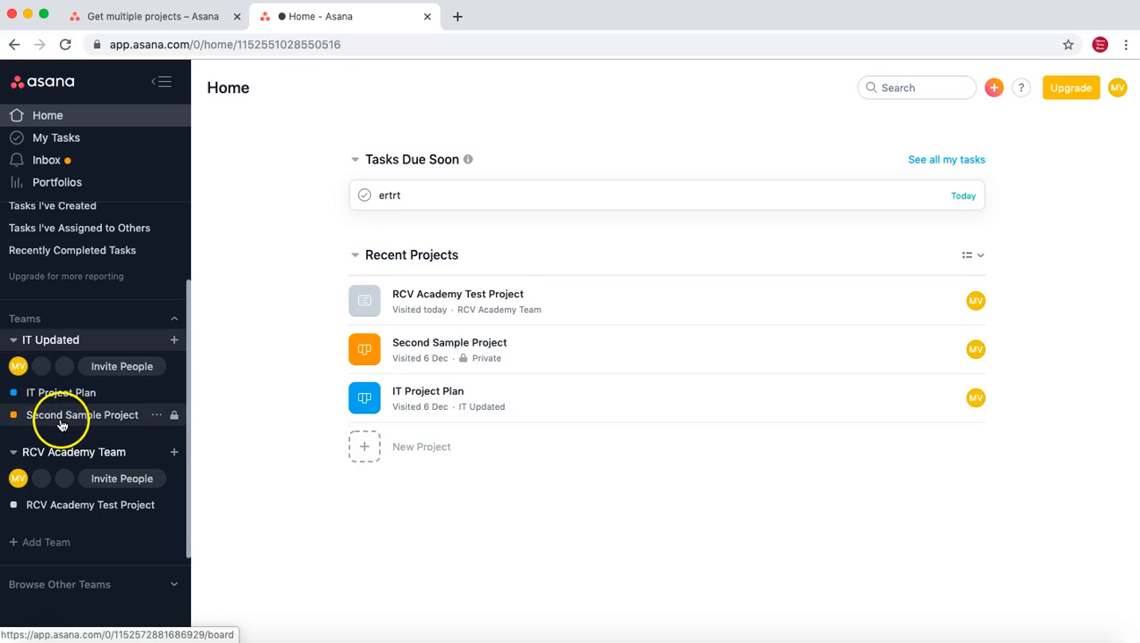
click(13, 453)
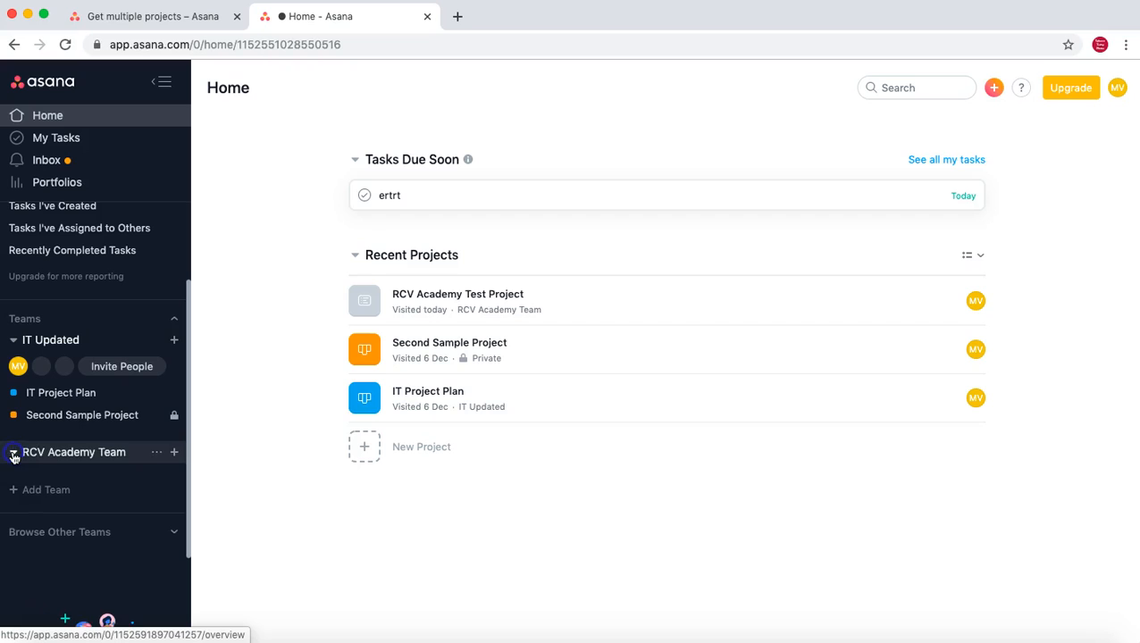
click(13, 453)
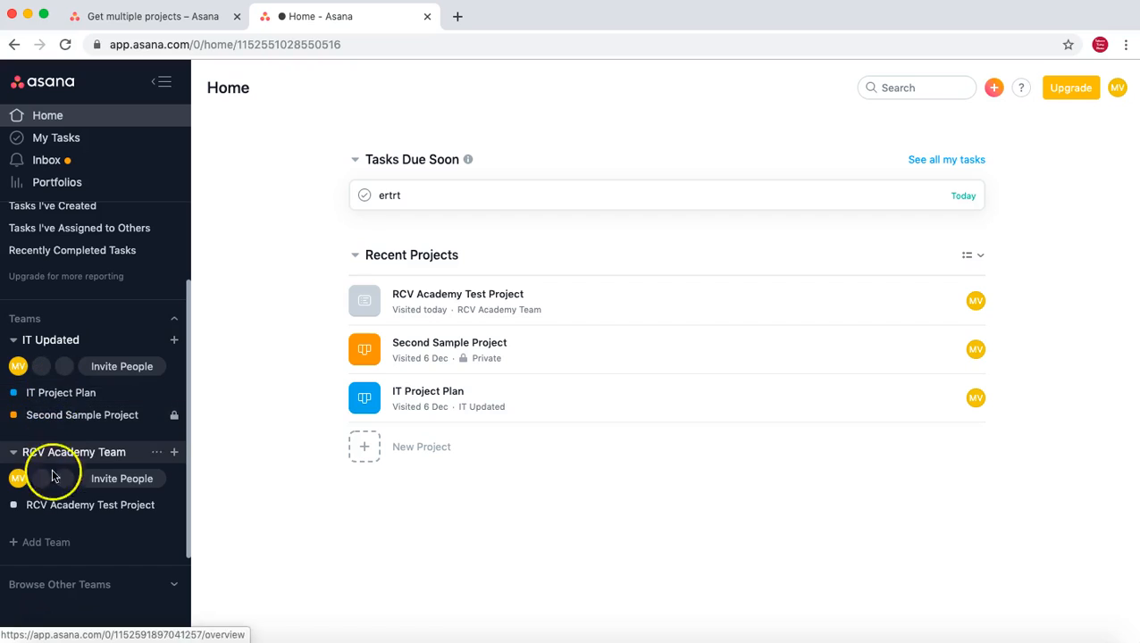
click(58, 523)
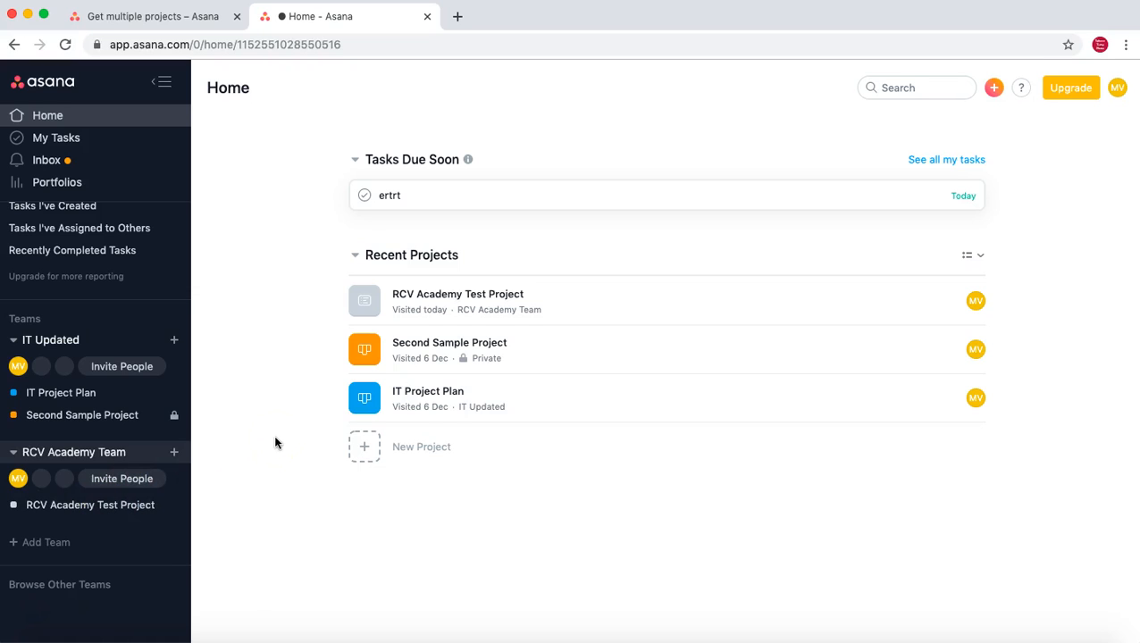
Switch to SoapUI, open the test case under EndToEnd TestCase Demo and run all its test steps
key(super+Tab)
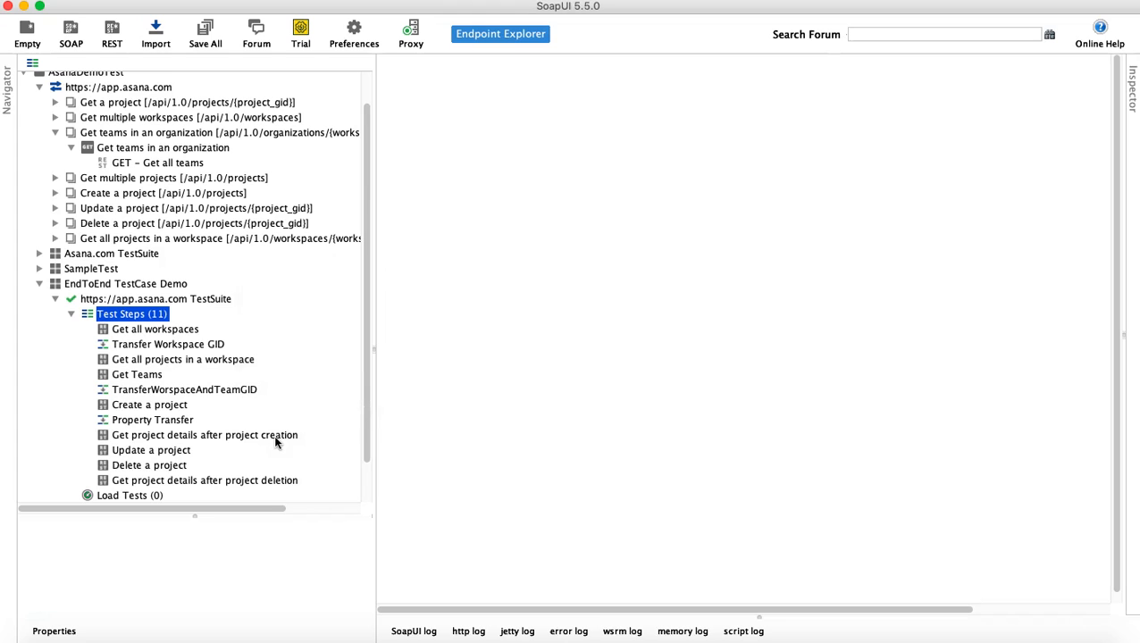
double_click(179, 302)
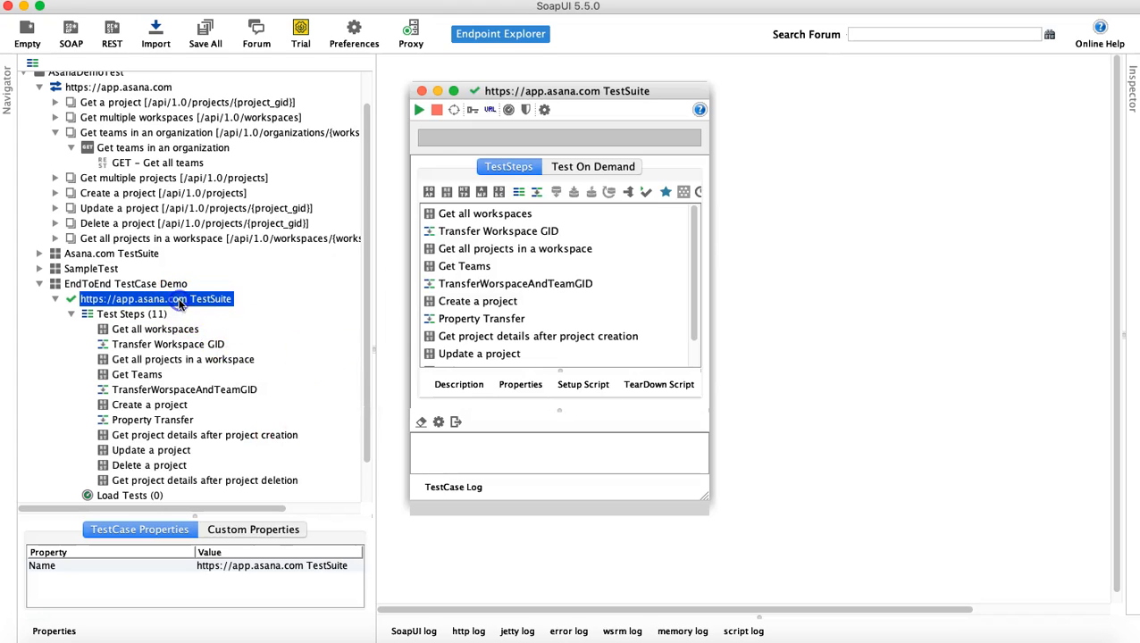
click(419, 111)
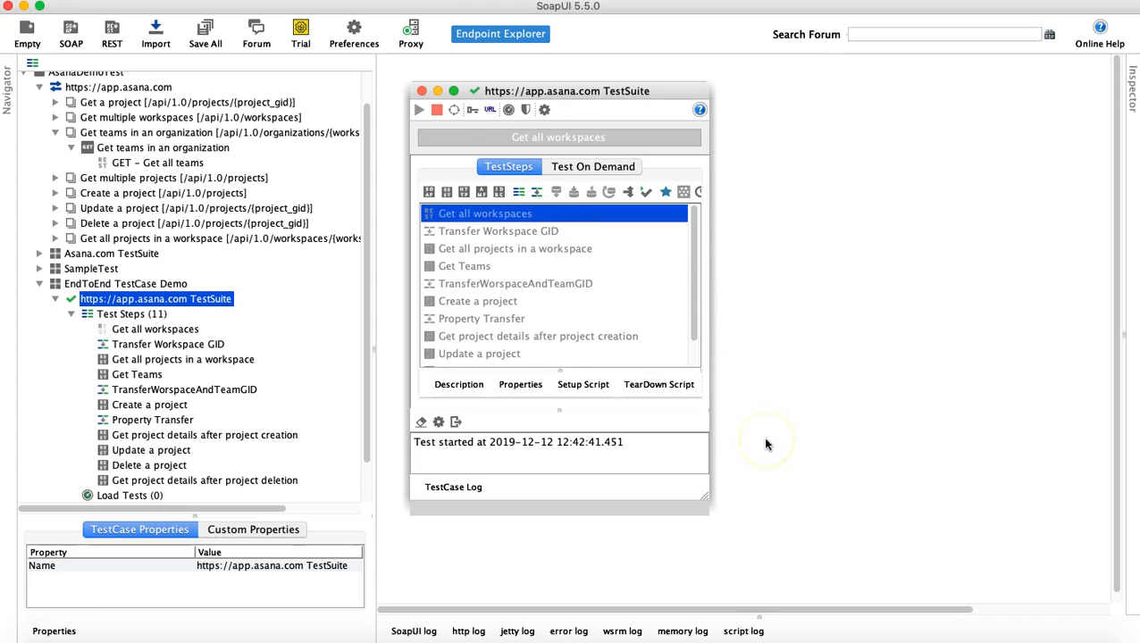
Enlarge the test case window and its TestCase Log pane, and bring the start of the run log into view
drag(706, 496, 1008, 577)
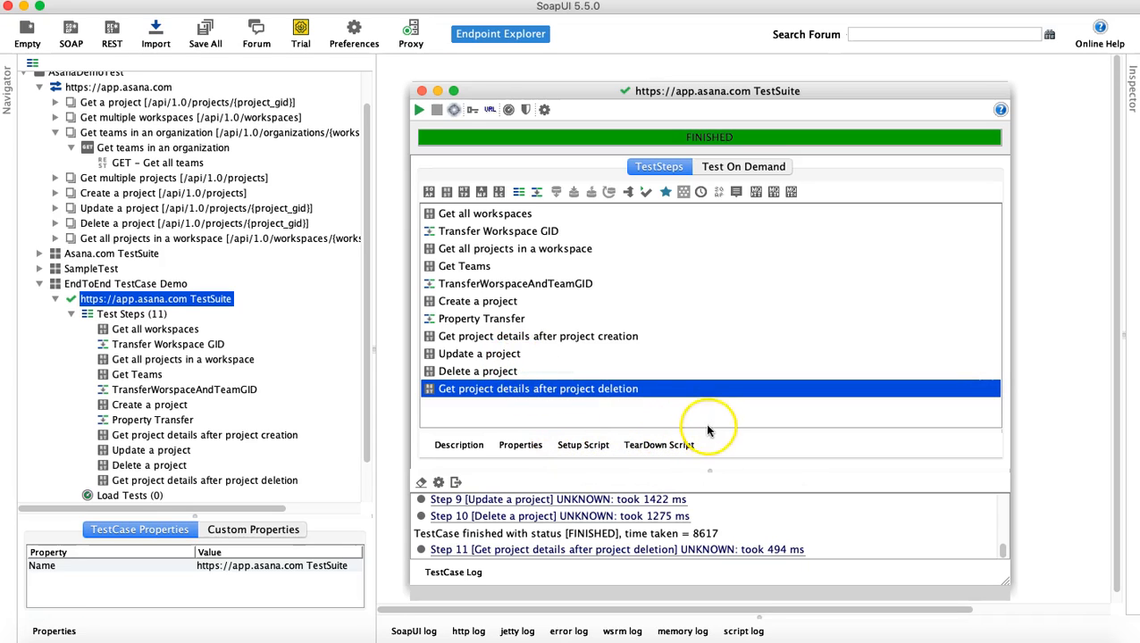
drag(712, 432, 720, 354)
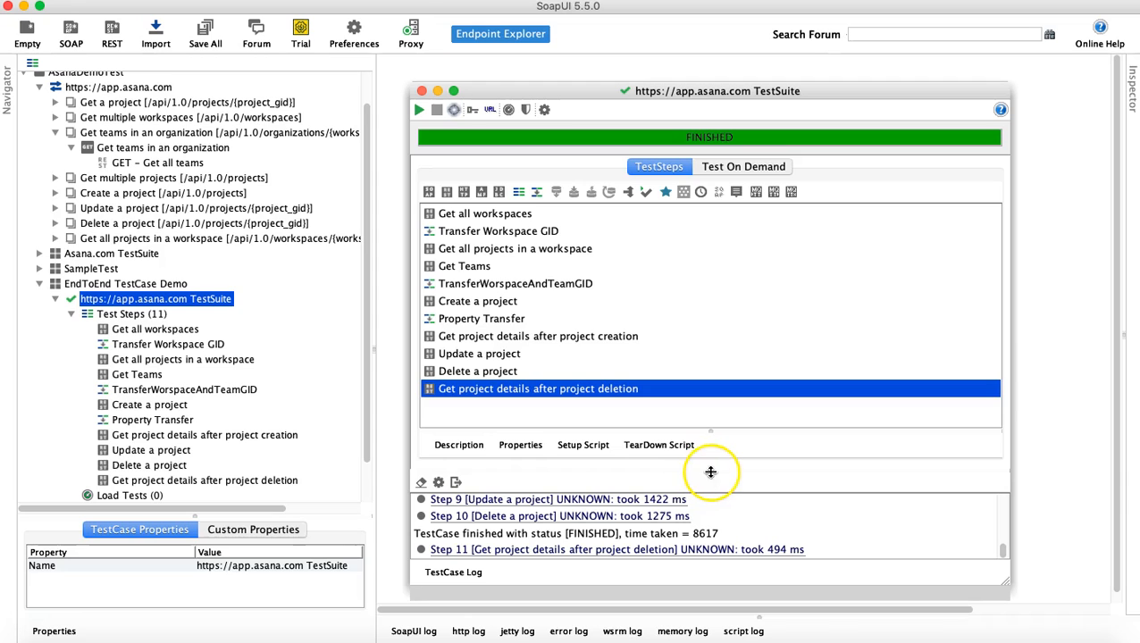
drag(712, 467, 725, 349)
drag(727, 307, 726, 267)
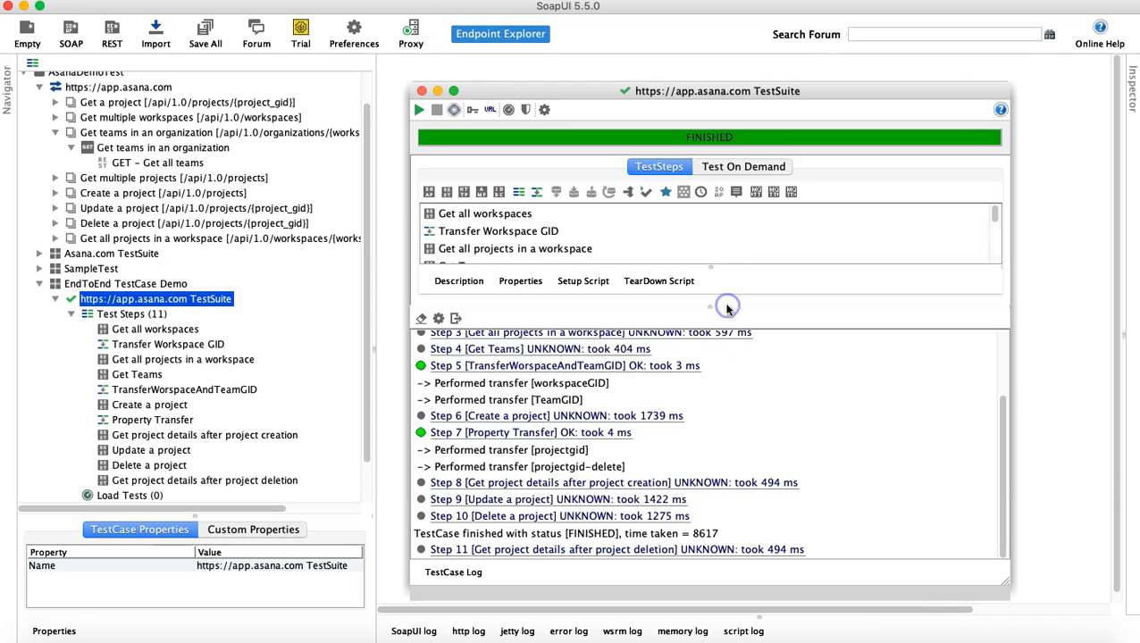
scroll(590, 411, up, 3)
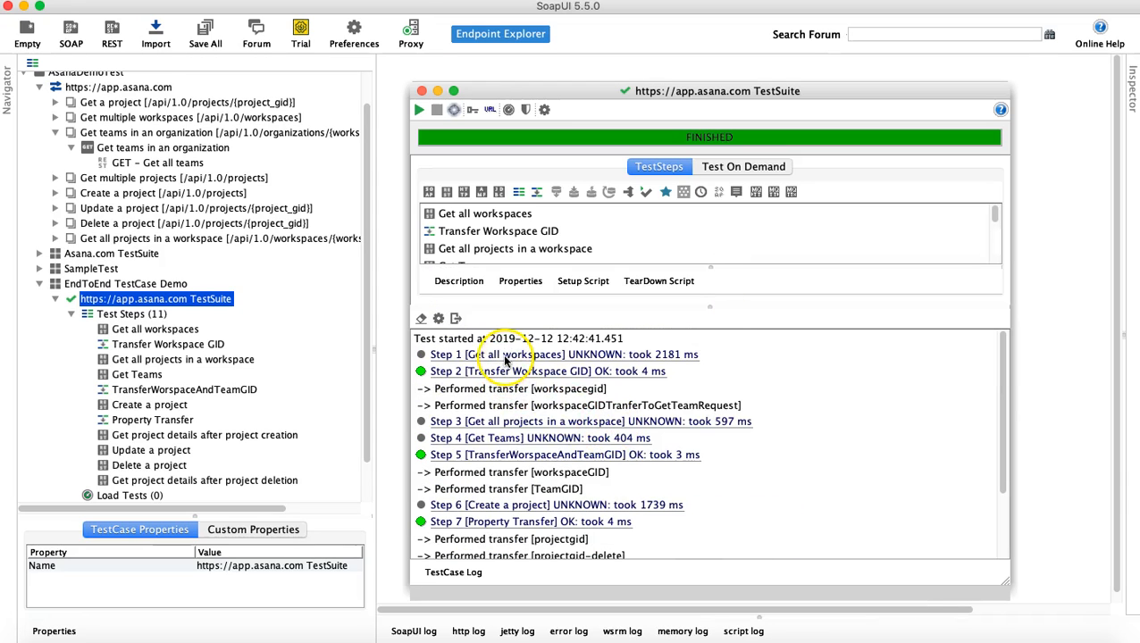
Check the workspace gid in the logged response of step 1, Get all workspaces, then close the message viewer
double_click(563, 355)
click(641, 181)
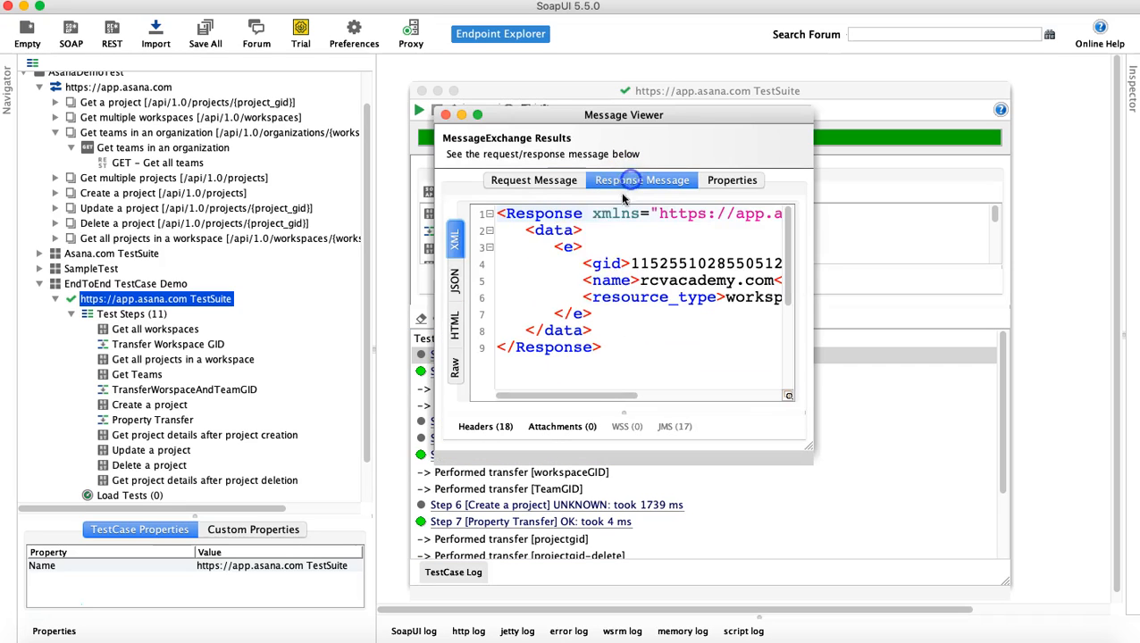
double_click(704, 268)
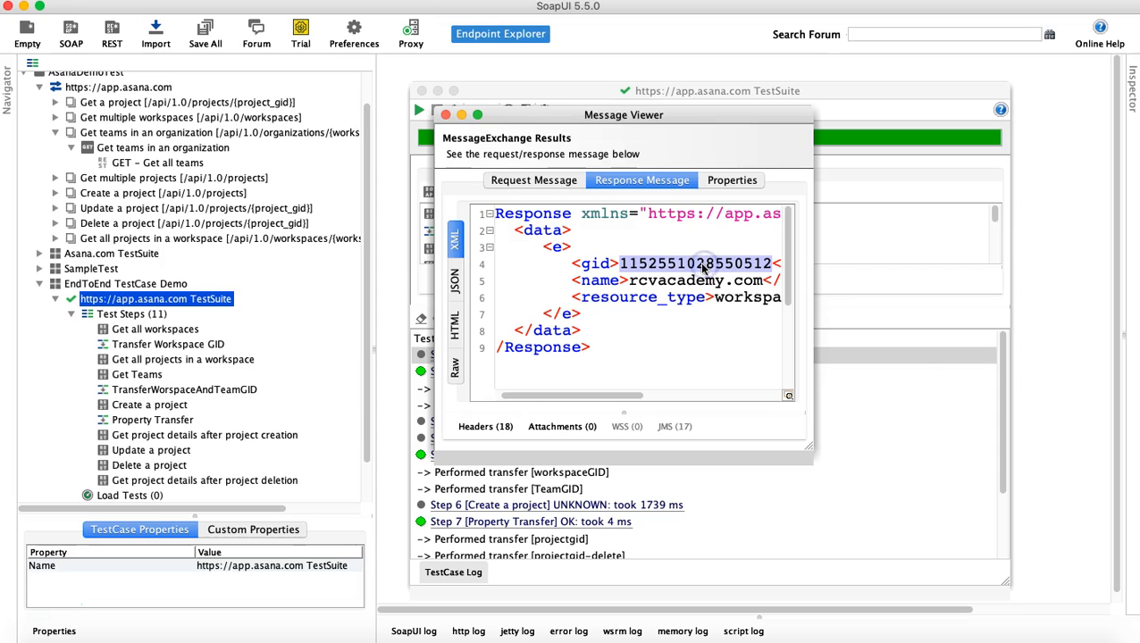
click(446, 114)
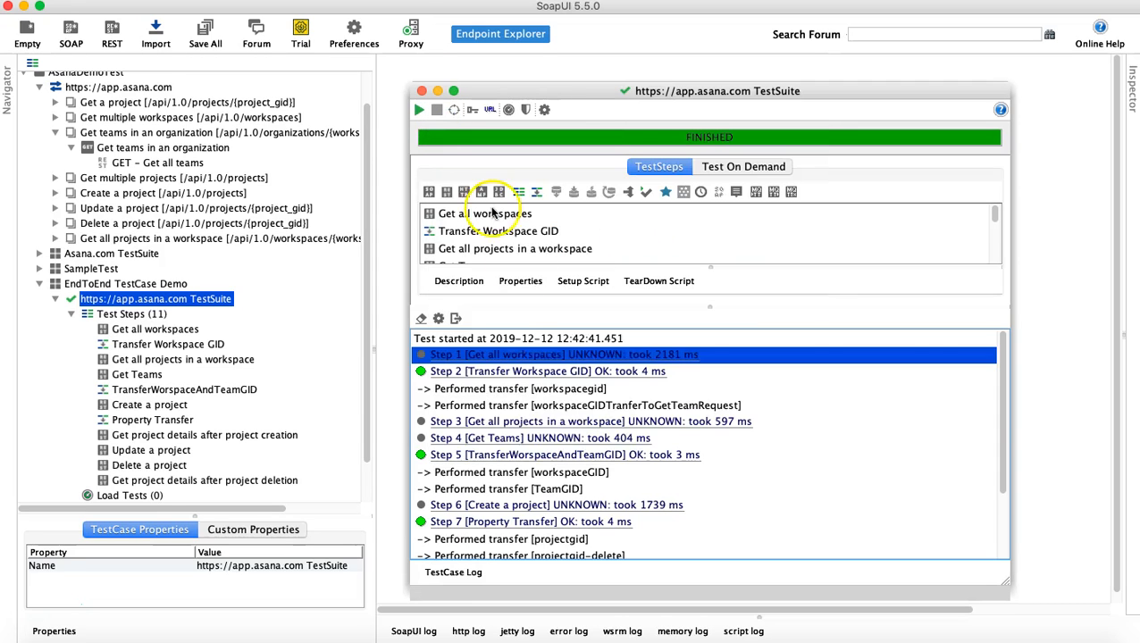
Check the values transferred by step 2, Transfer Workspace GID, in the run log and close the result
double_click(513, 424)
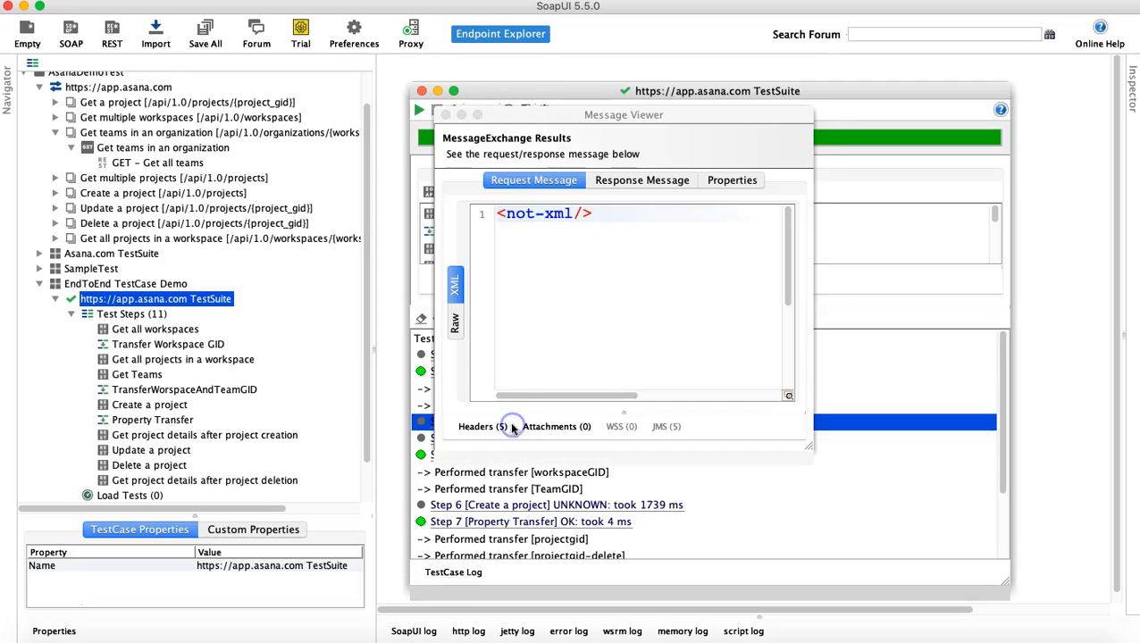
click(446, 114)
double_click(513, 371)
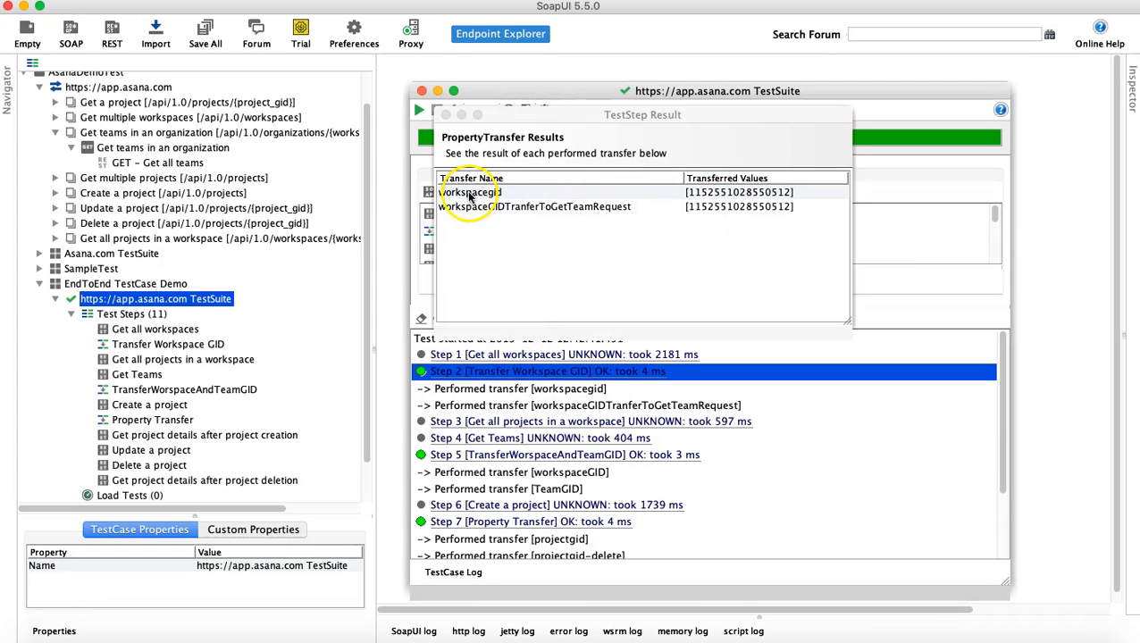
click(467, 192)
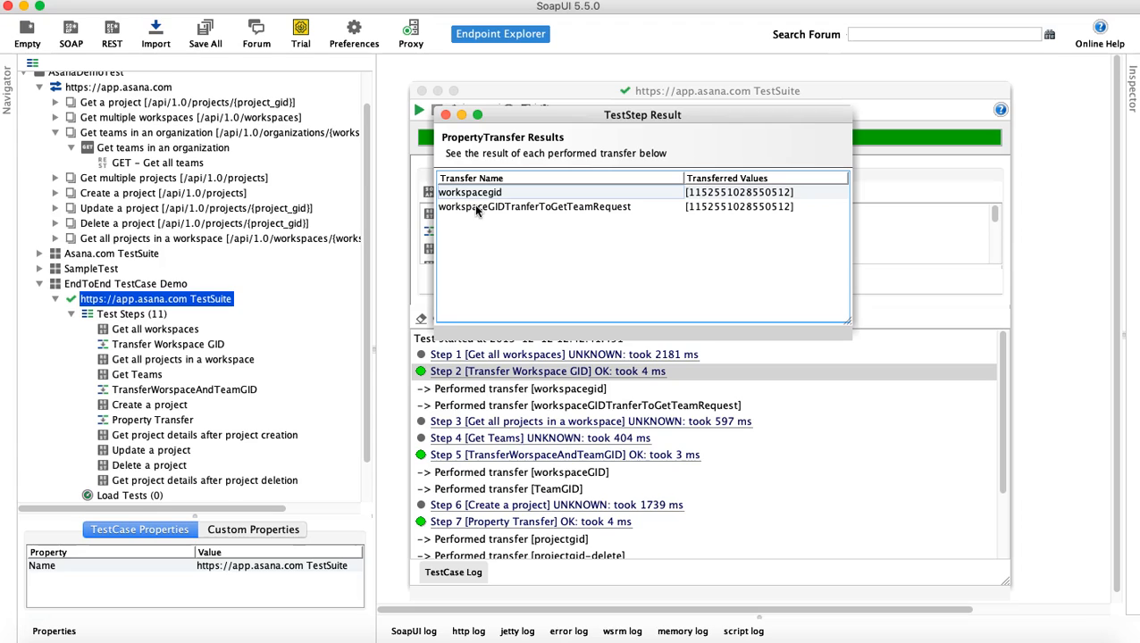
click(447, 116)
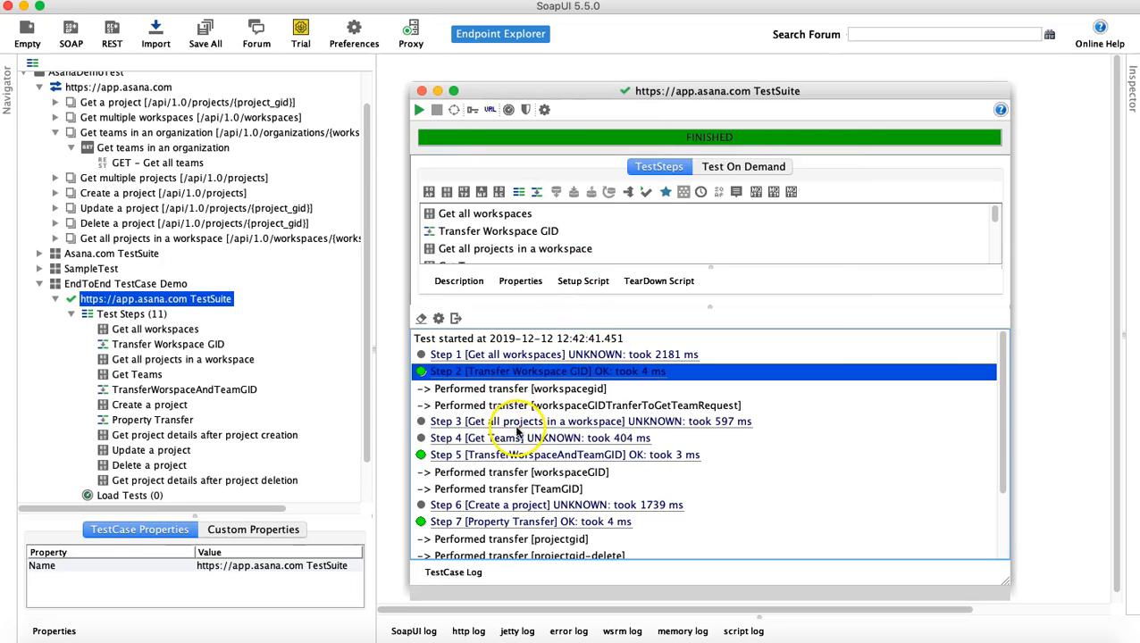
Examine the projects in the logged response of step 3, Get all projects in a workspace, in an enlarged viewer, then close it
click(521, 424)
double_click(521, 424)
click(629, 180)
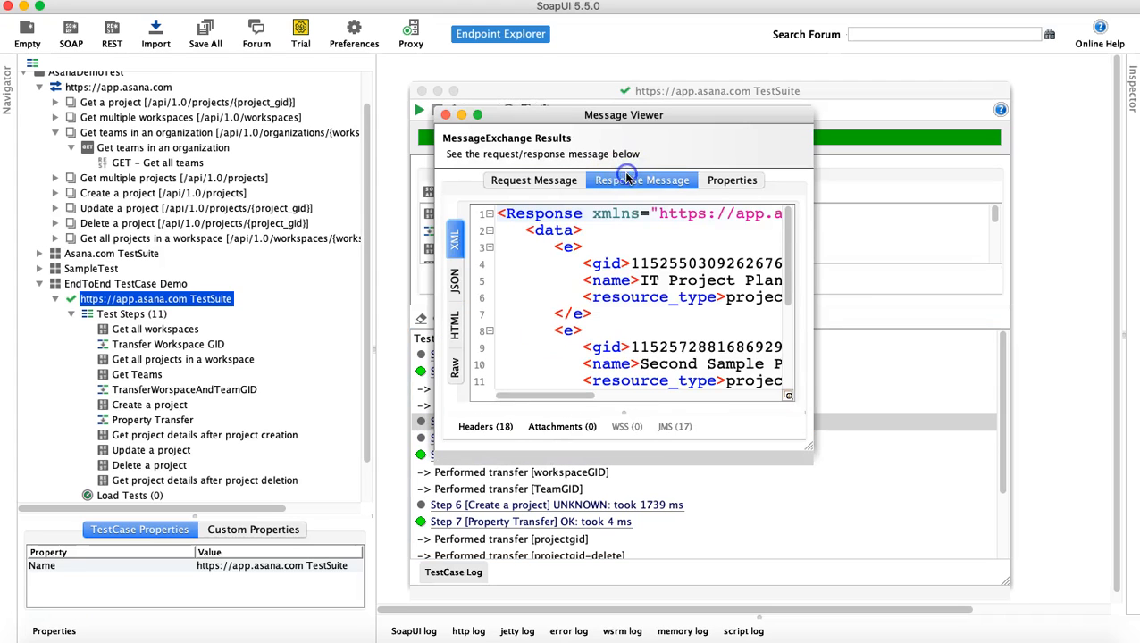
drag(812, 452, 1070, 562)
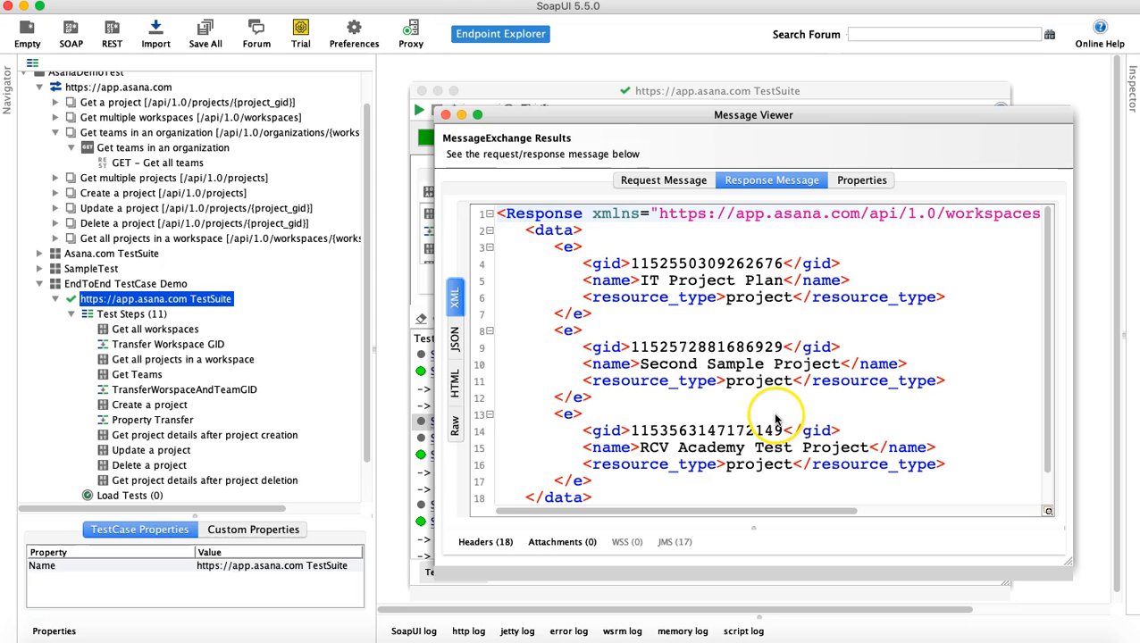
drag(1050, 364, 1044, 309)
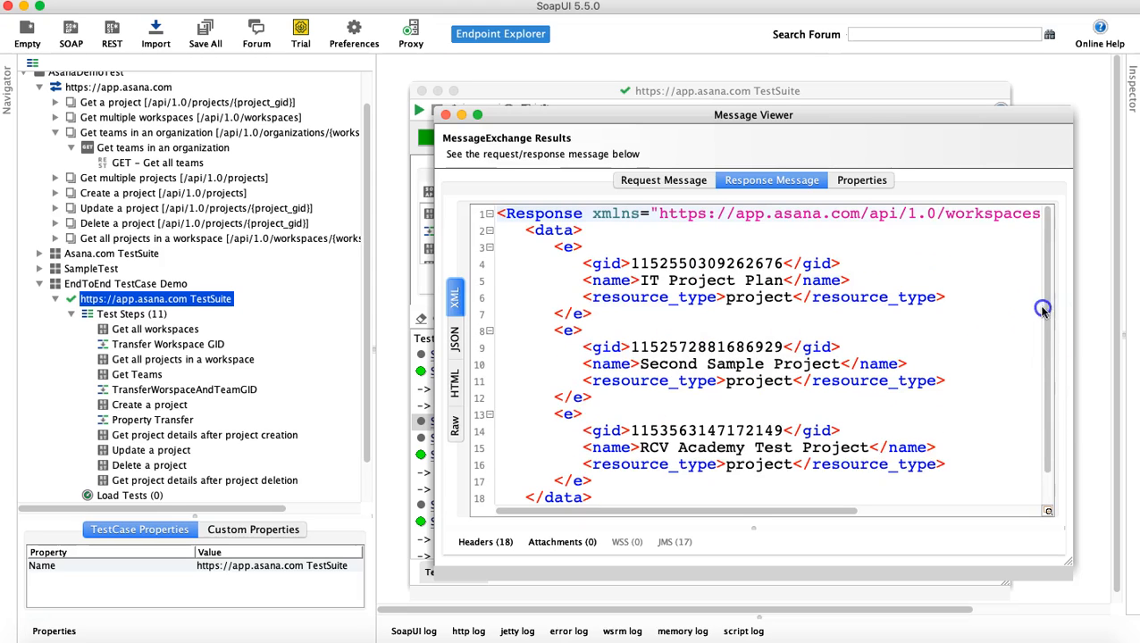
click(444, 116)
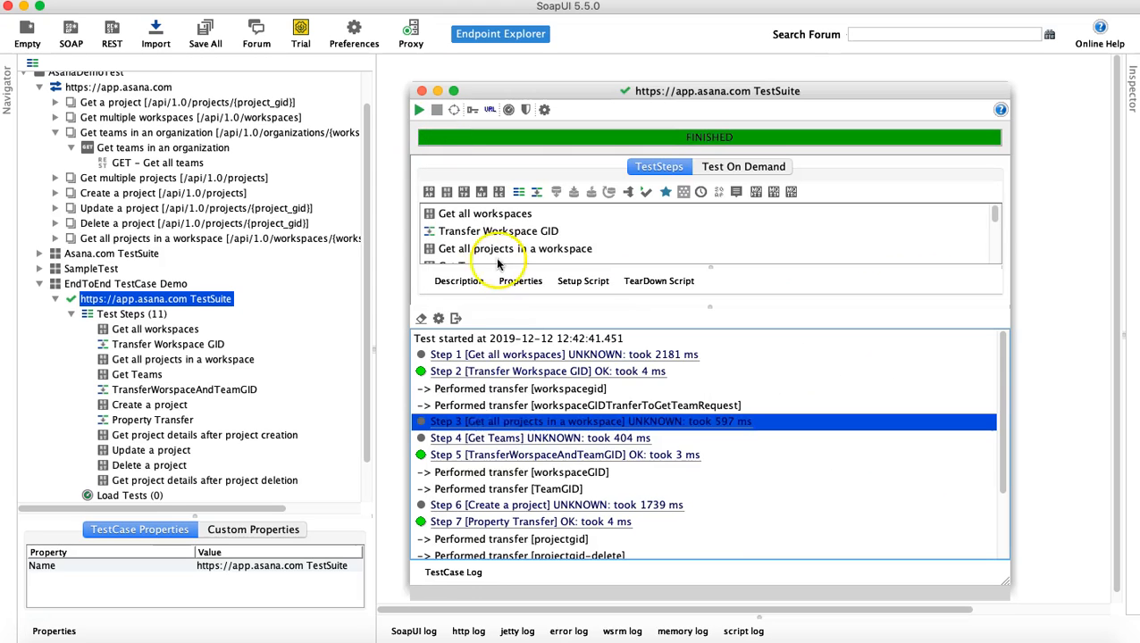
Inspect the logged request and response of step 4, Get Teams, then close the message viewer
double_click(511, 446)
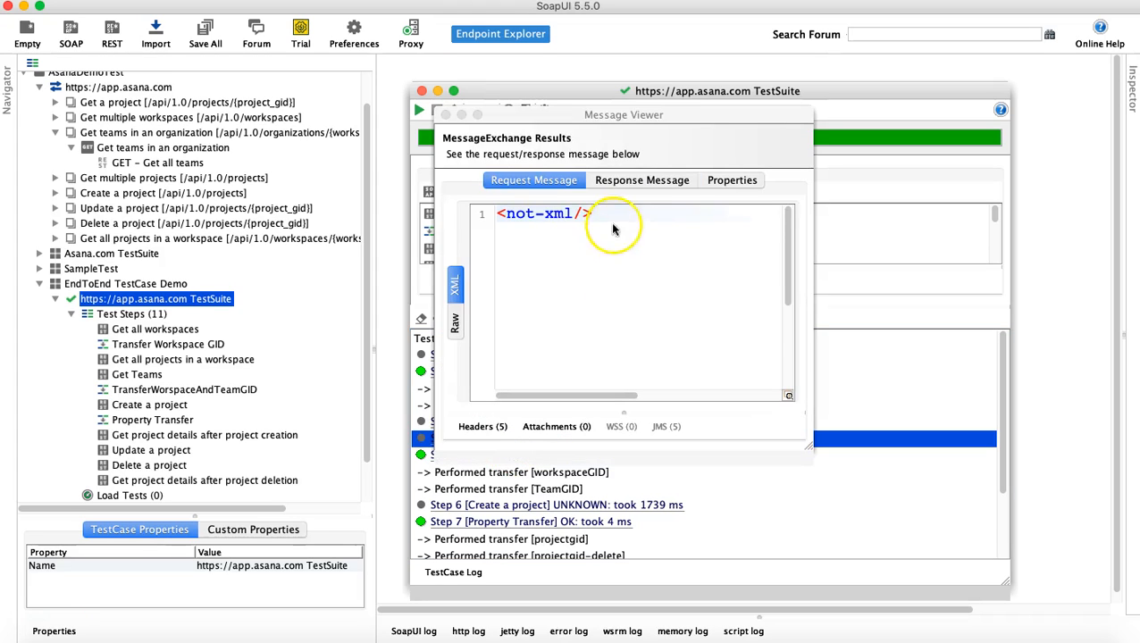
click(636, 182)
mouse_move(792, 297)
mouse_down()
mouse_move(791, 331)
mouse_move(791, 291)
mouse_up()
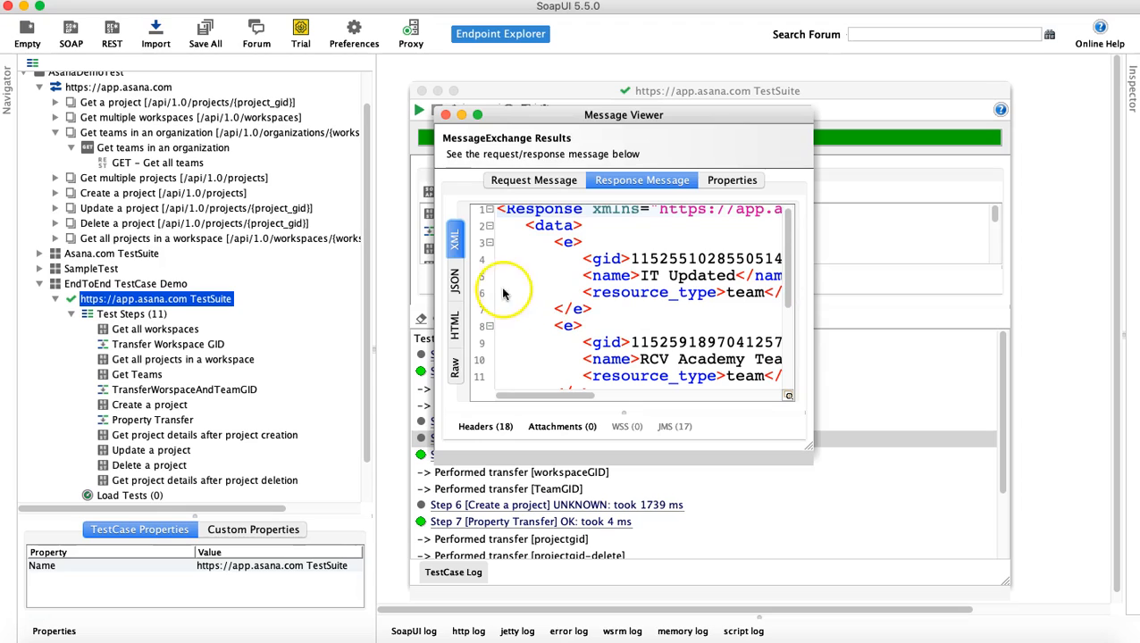
click(534, 180)
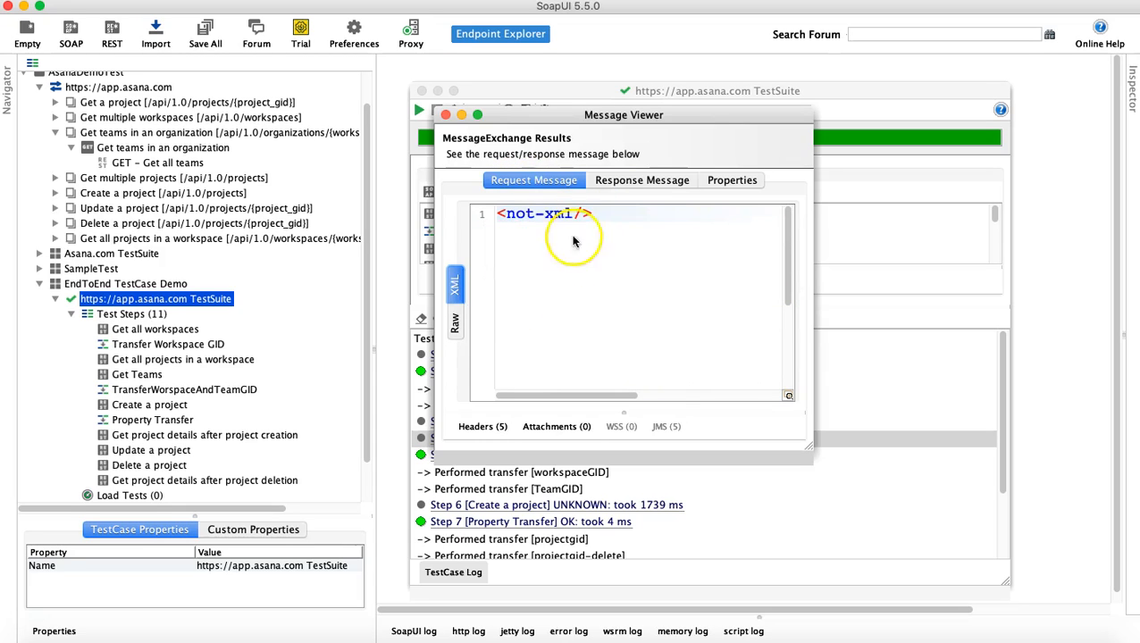
click(453, 321)
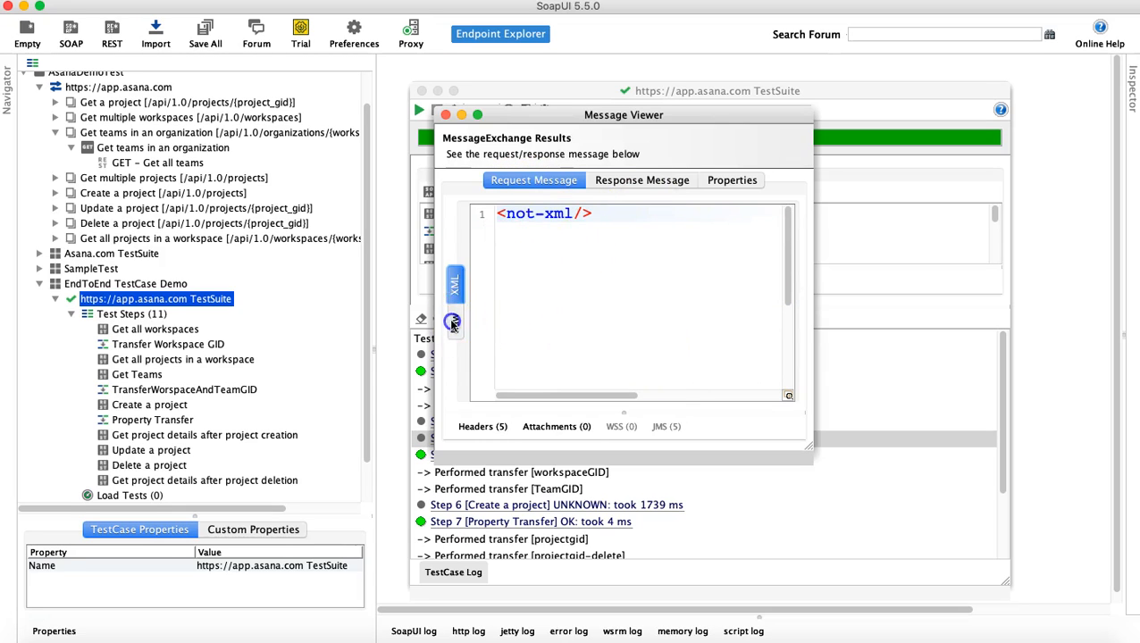
click(617, 182)
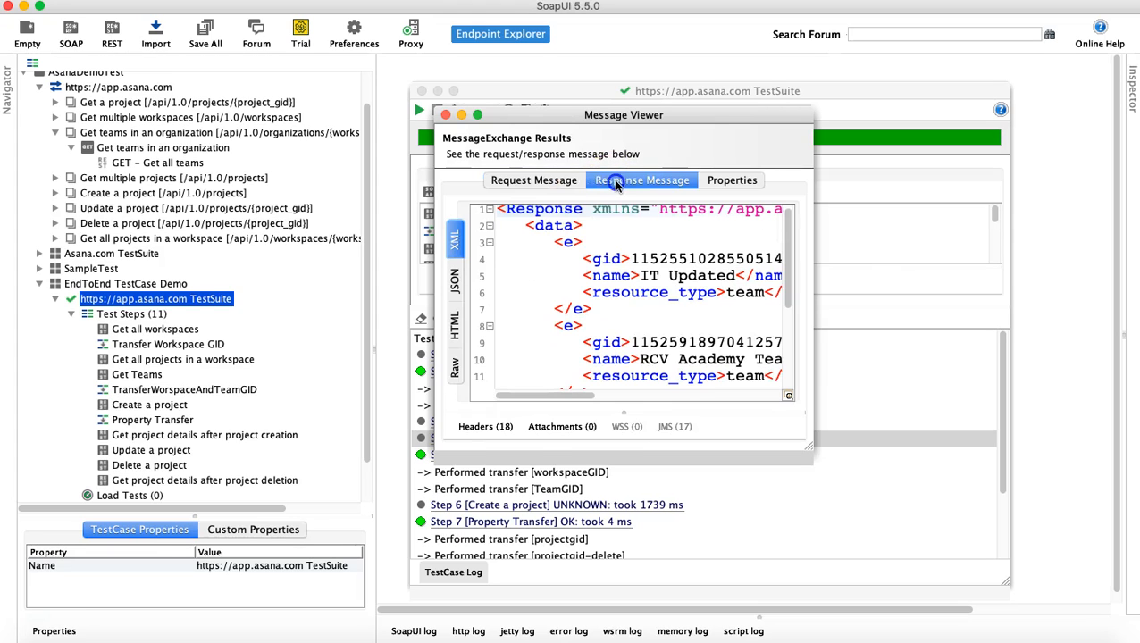
click(445, 115)
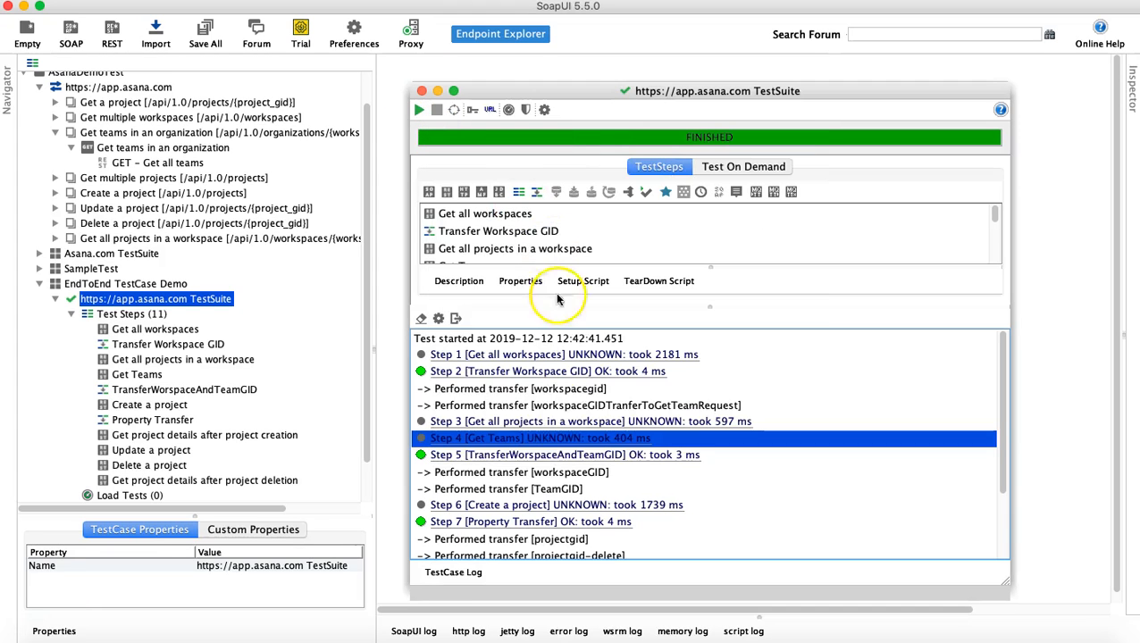
Check the RCV Academy Team gid in the Get Teams response against the transferred values of TransferWorspaceAndTeamGID, closing both result windows
double_click(517, 444)
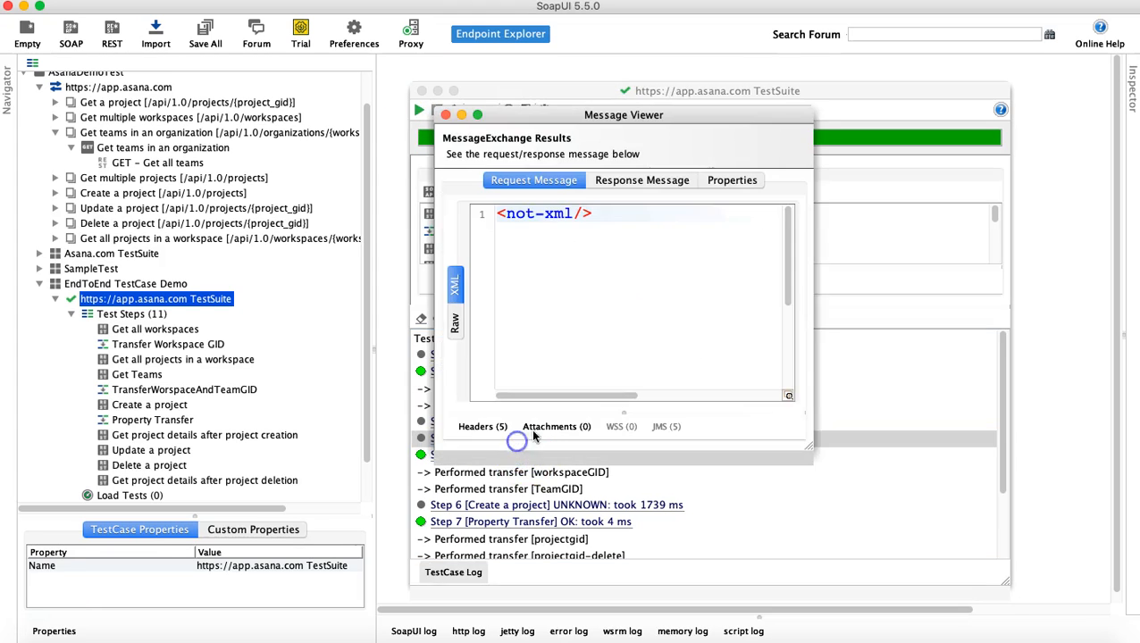
click(641, 181)
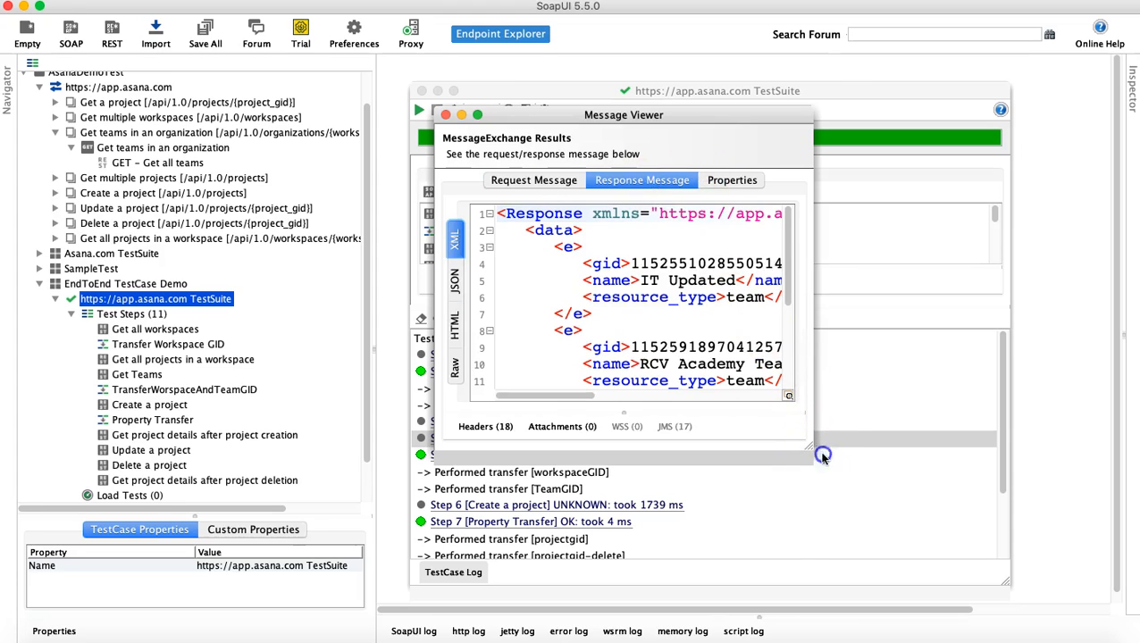
drag(809, 445, 971, 506)
double_click(735, 348)
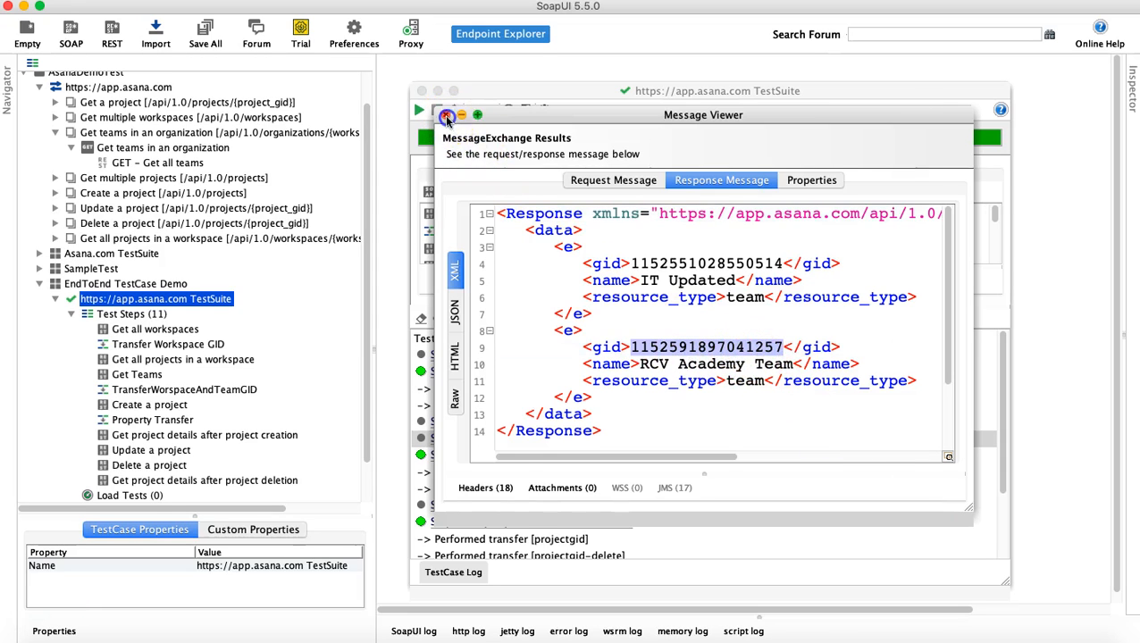
click(445, 114)
double_click(518, 455)
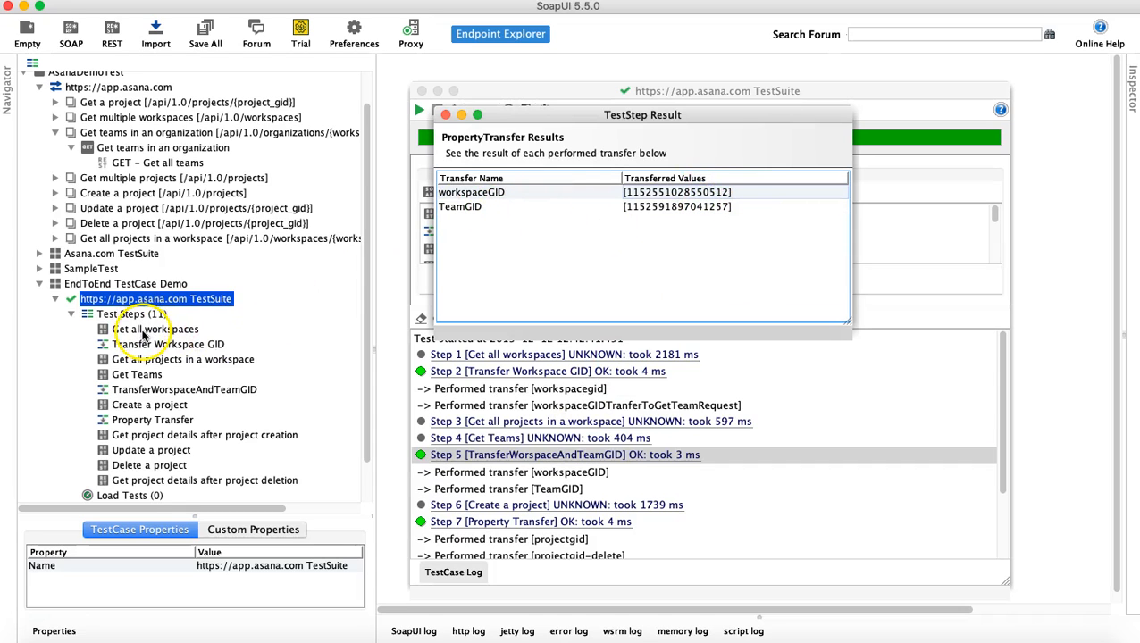
click(446, 114)
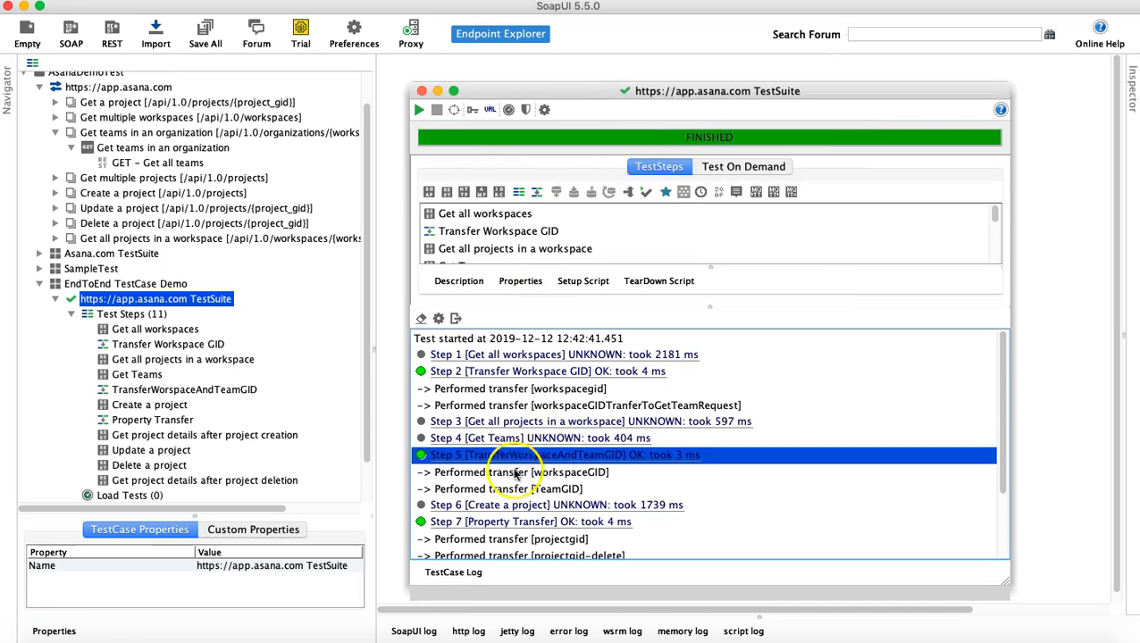
Show the logged response of step 6, Create a project, as JSON in an enlarged viewer and examine the project's gid, name and notes
double_click(507, 505)
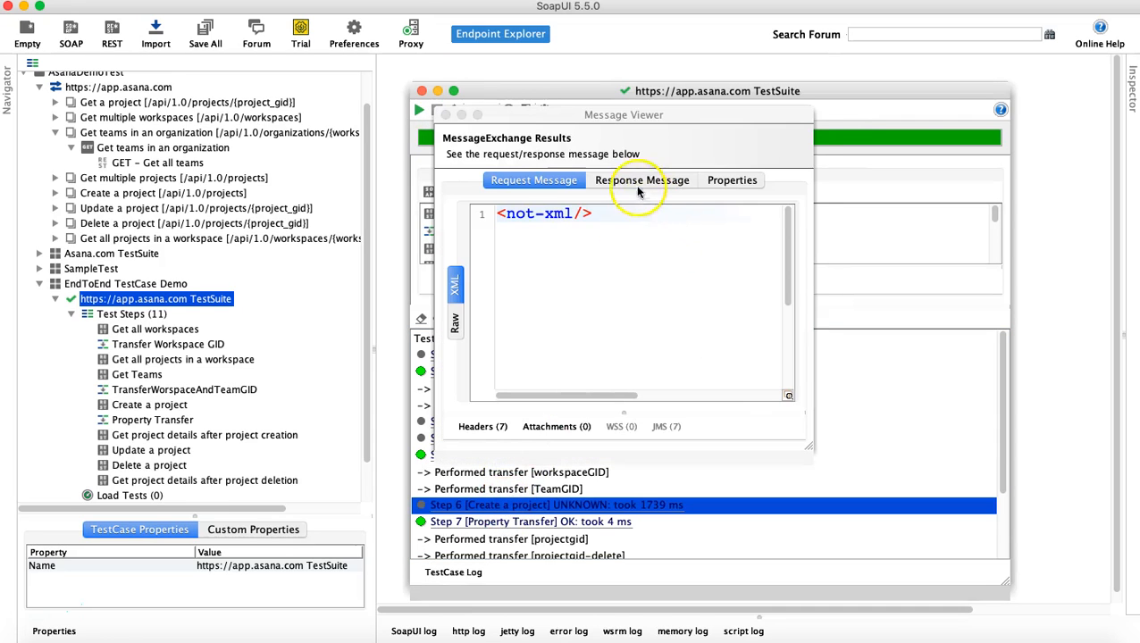
click(820, 459)
drag(821, 458, 1028, 518)
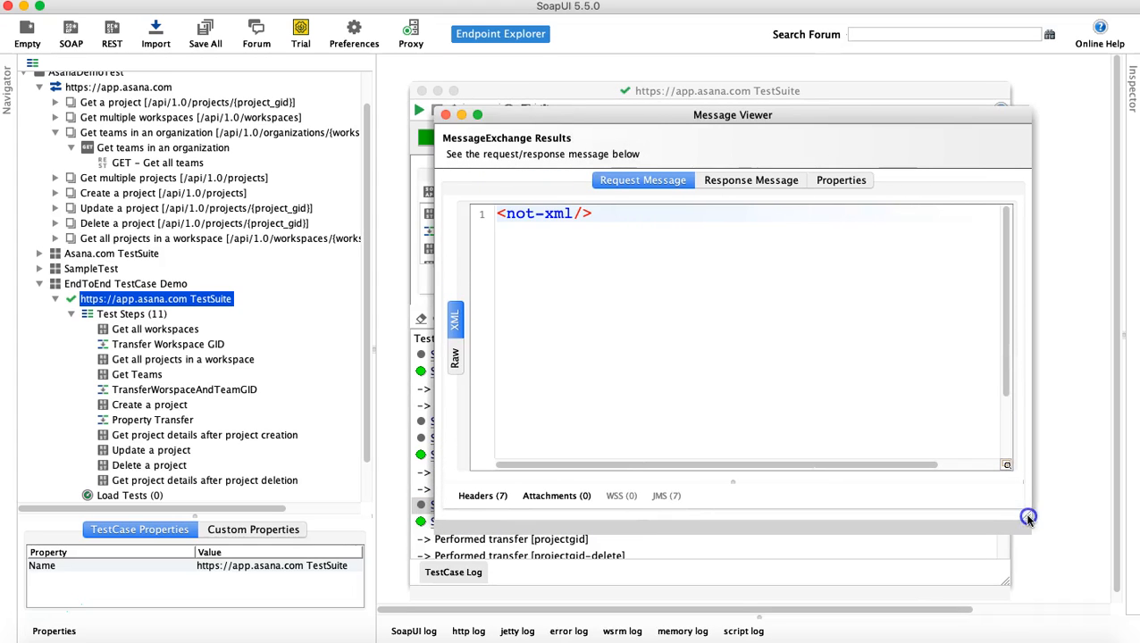
click(768, 183)
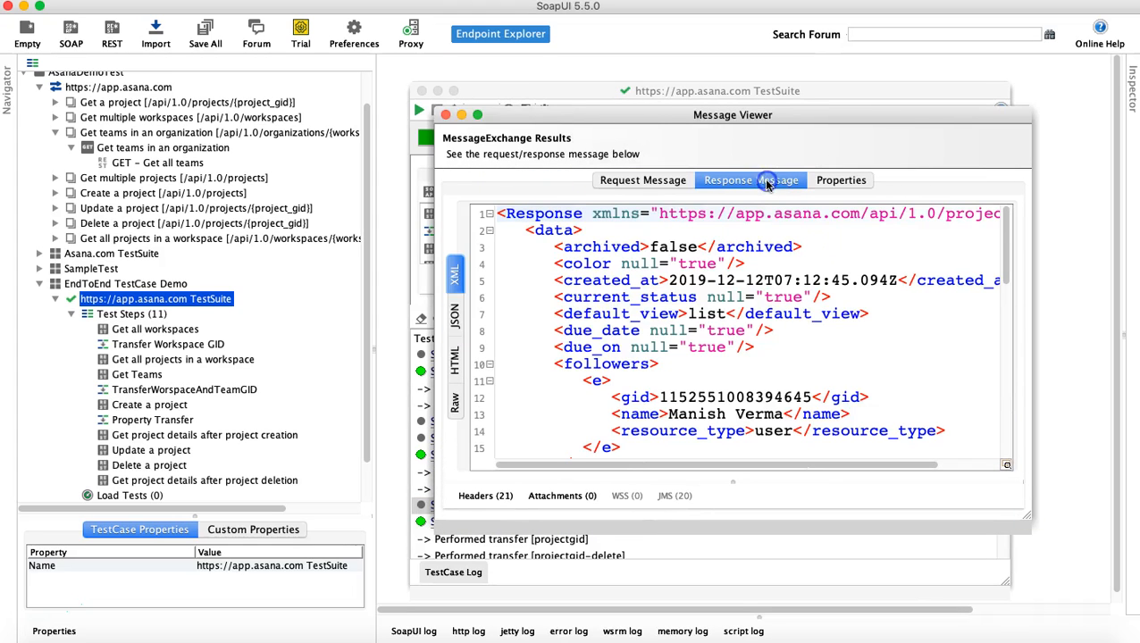
click(455, 317)
drag(1008, 412, 1005, 221)
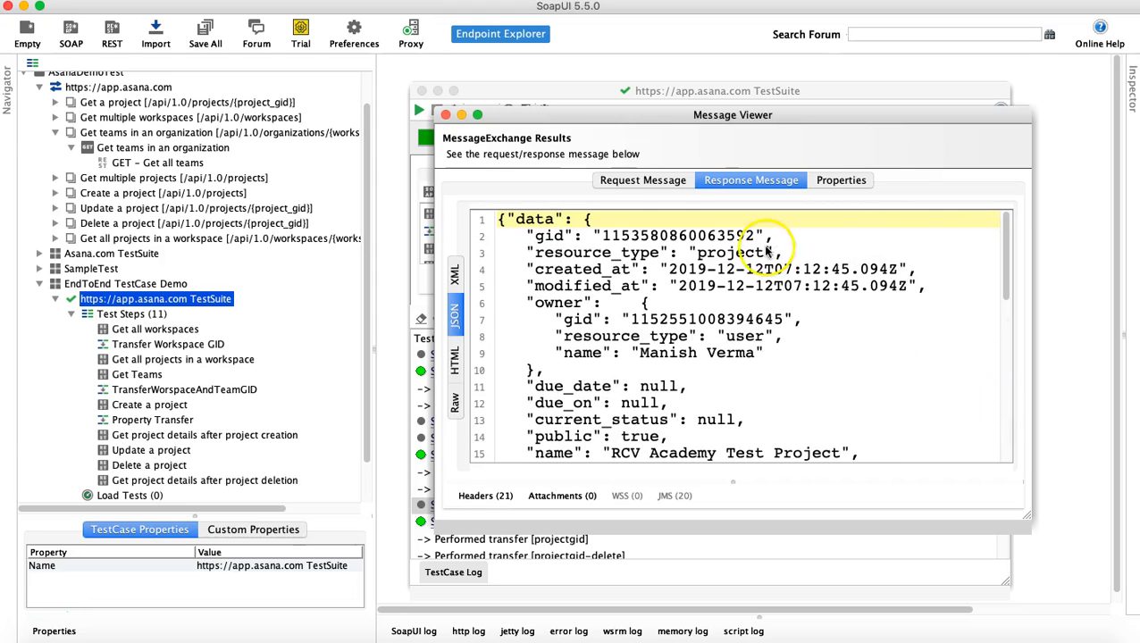
click(688, 237)
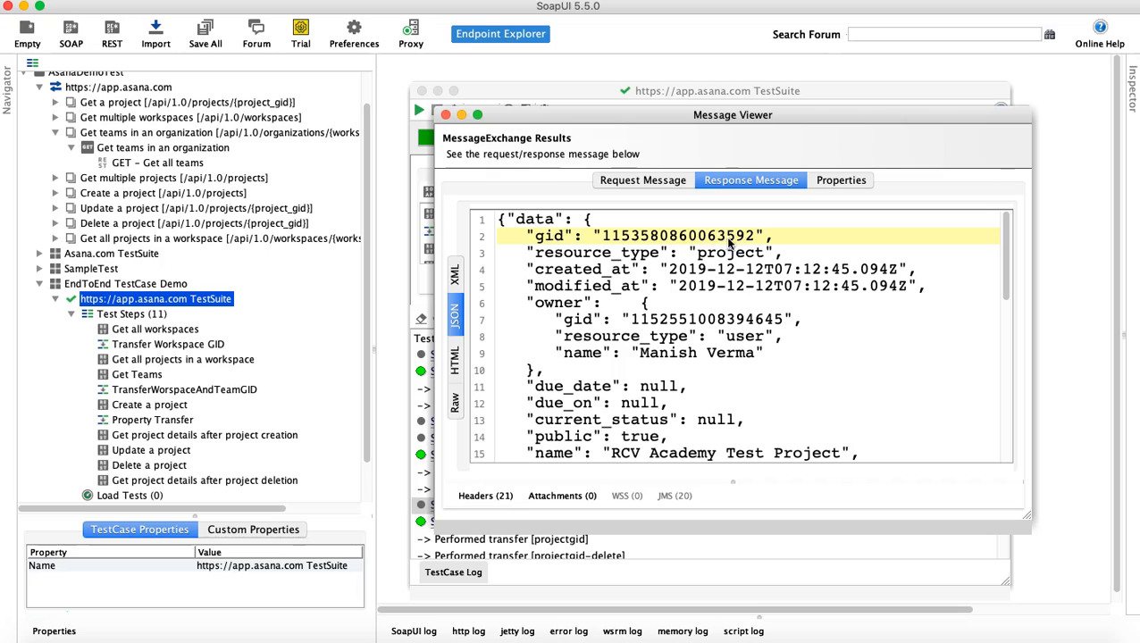
scroll(737, 382, down, 1)
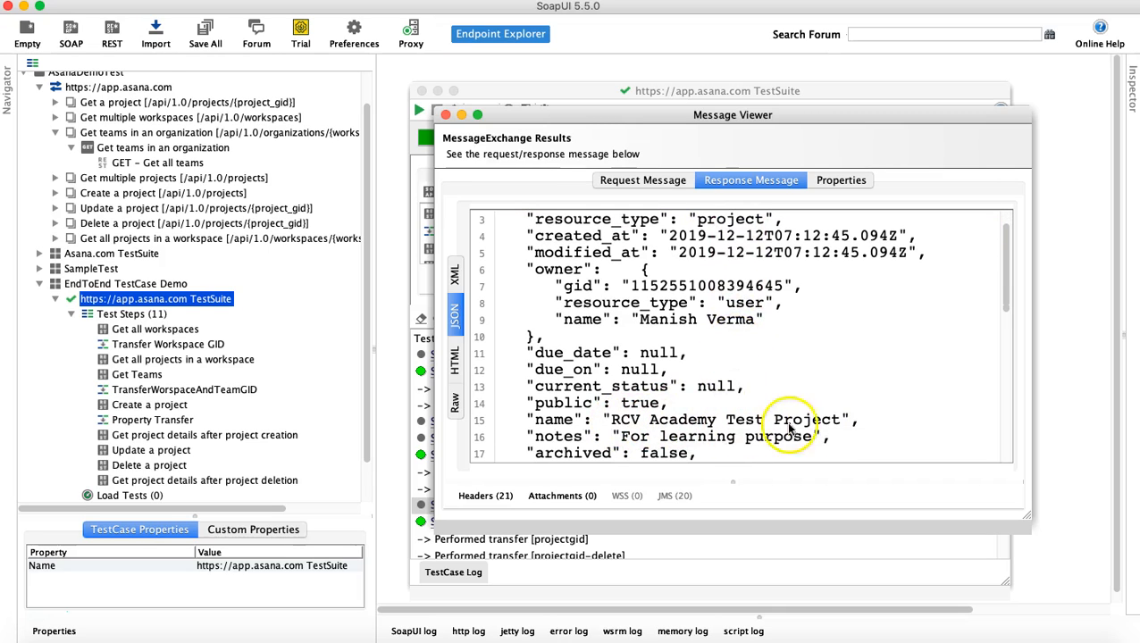
Check the project gid in the Create a project response against the transferred values of step 7, Property Transfer, closing both result windows
scroll(726, 295, up, 1)
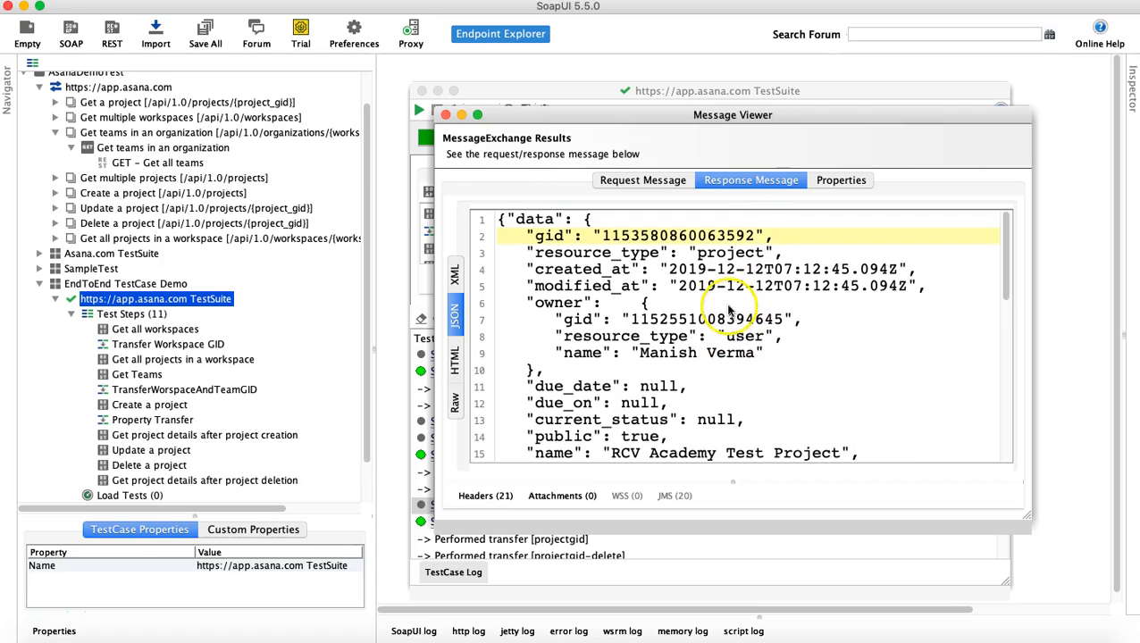
double_click(720, 237)
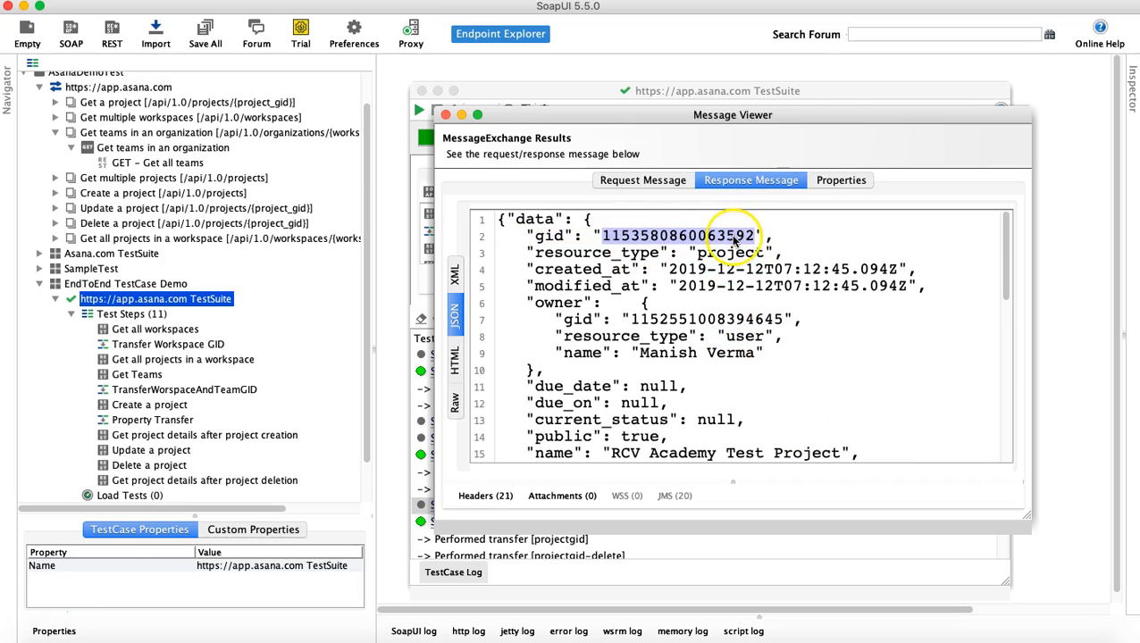
click(446, 117)
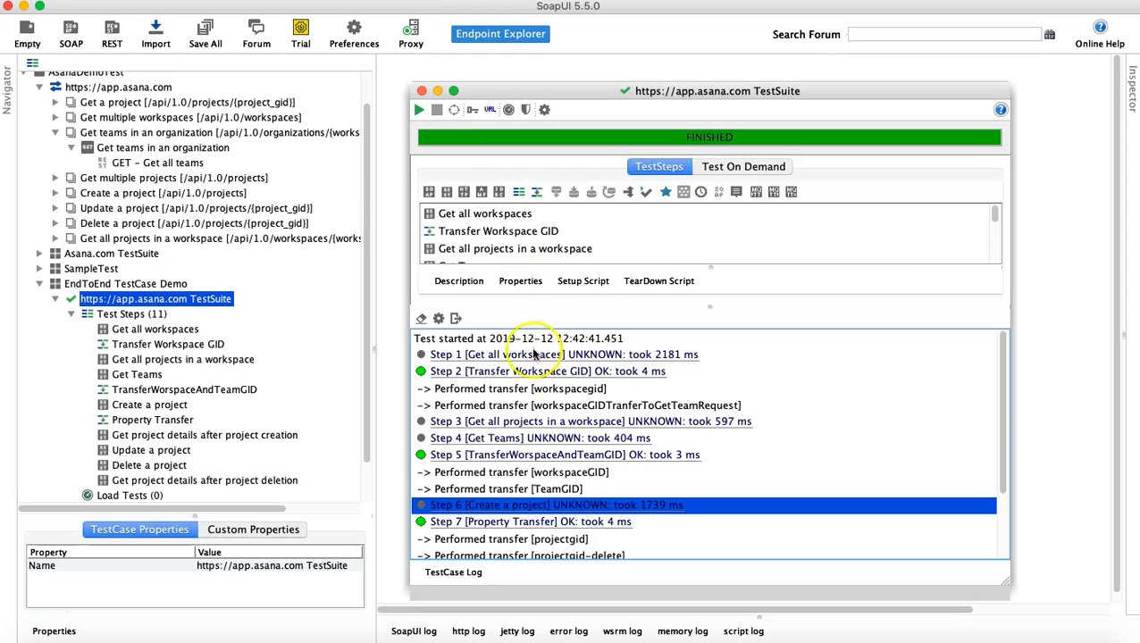
scroll(519, 465, down, 3)
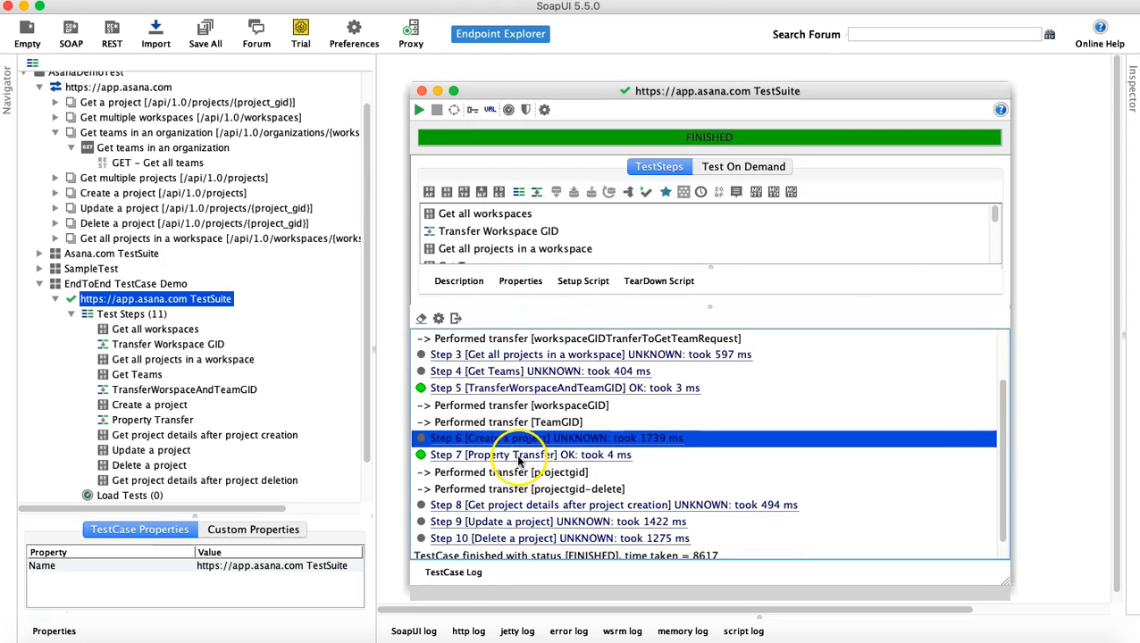
double_click(518, 456)
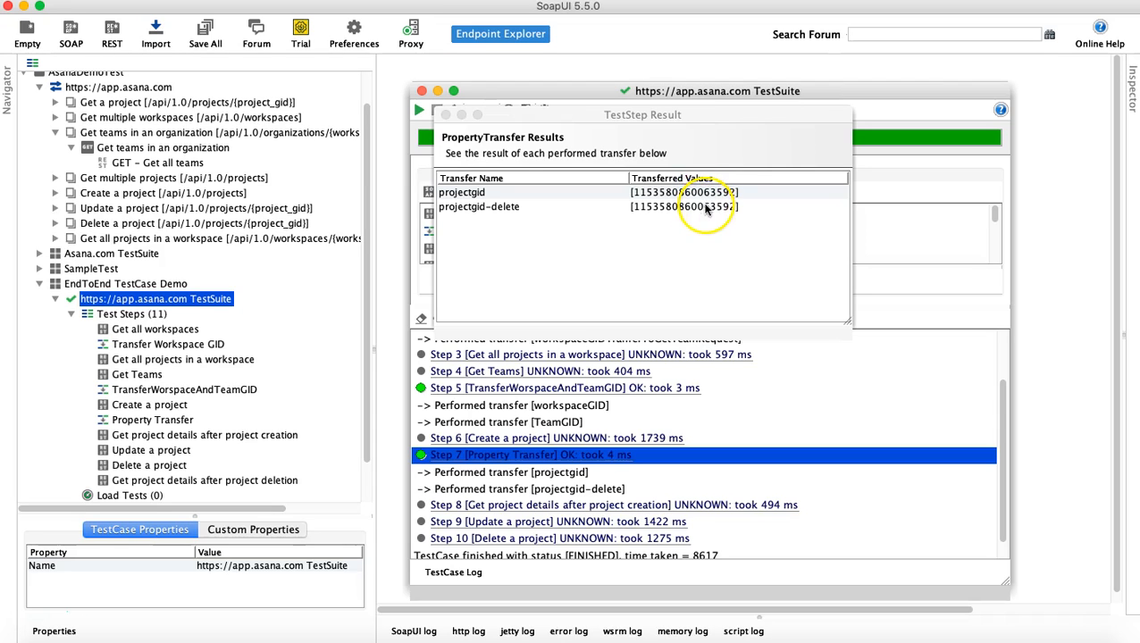
click(445, 115)
Find the newly created project's gid in the logged response of step 8, Get project details after project creation, then close the enlarged viewer
scroll(604, 499, down, 1)
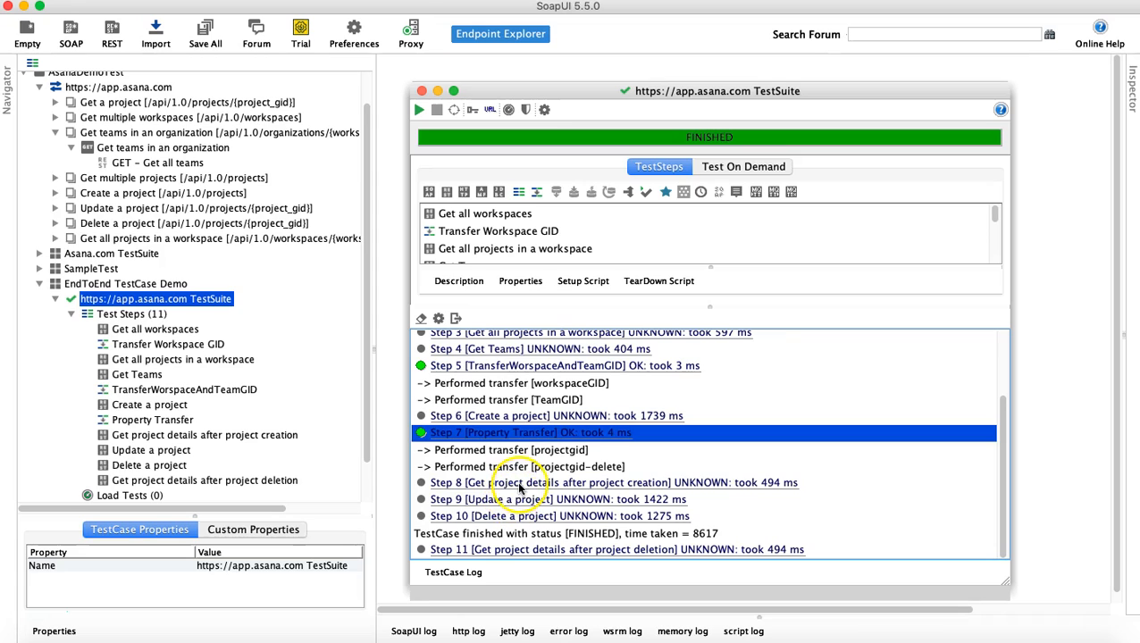
double_click(519, 487)
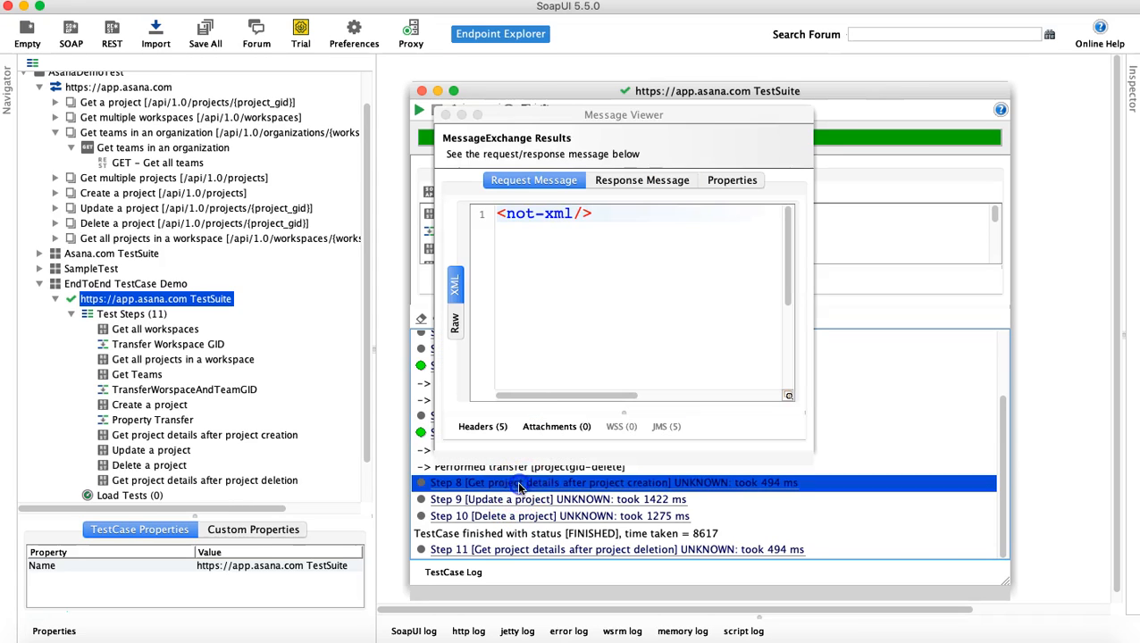
click(653, 181)
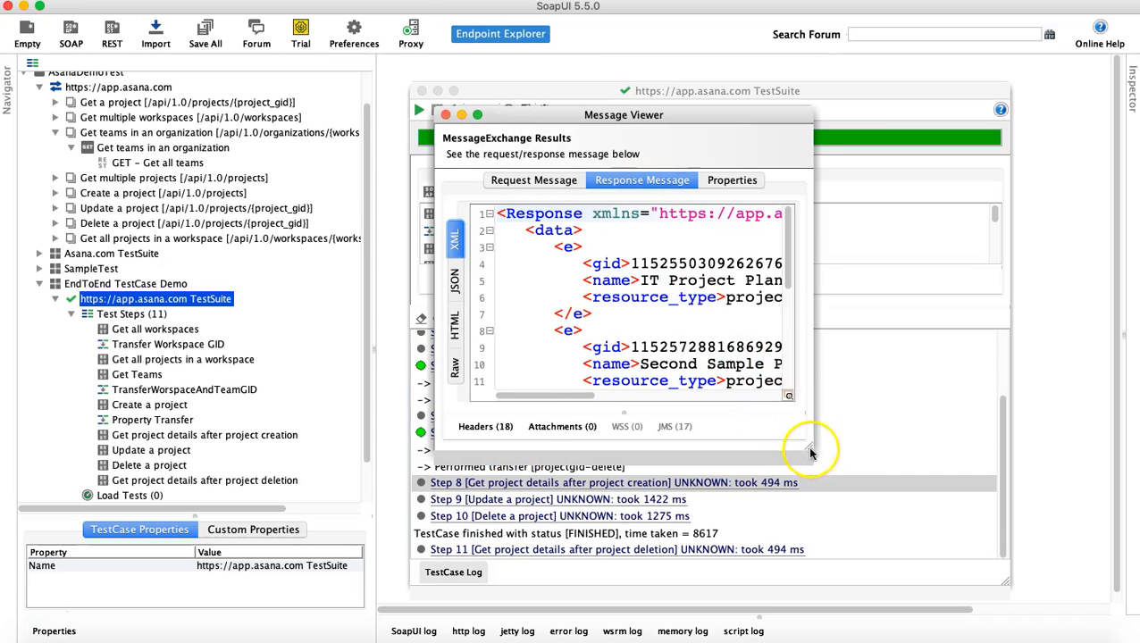
drag(812, 454, 1055, 554)
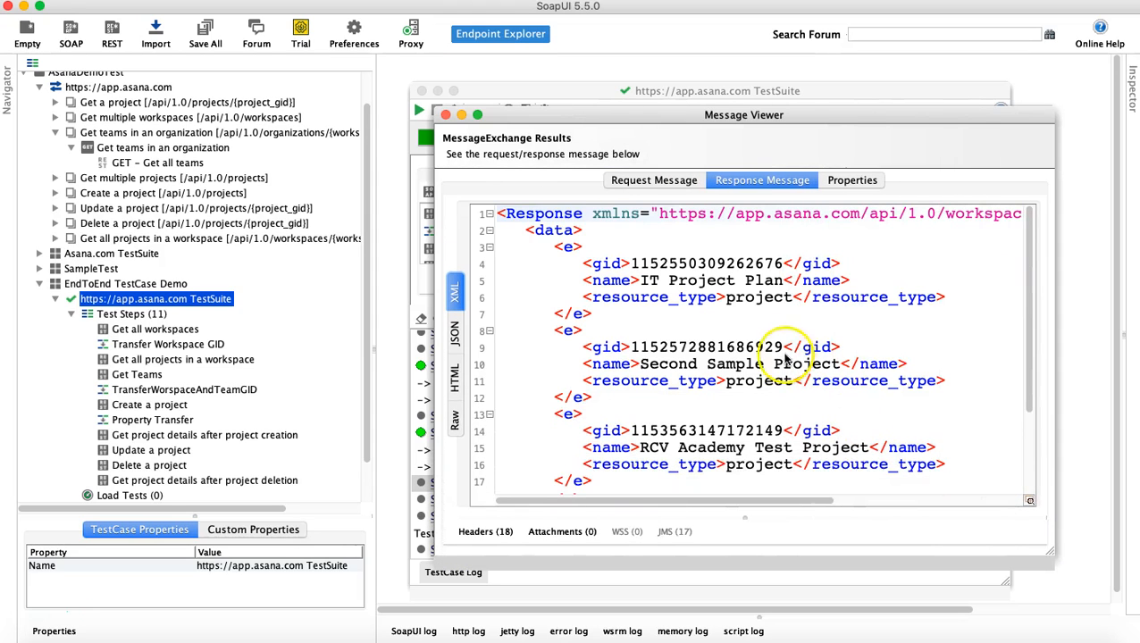
scroll(699, 369, down, 1)
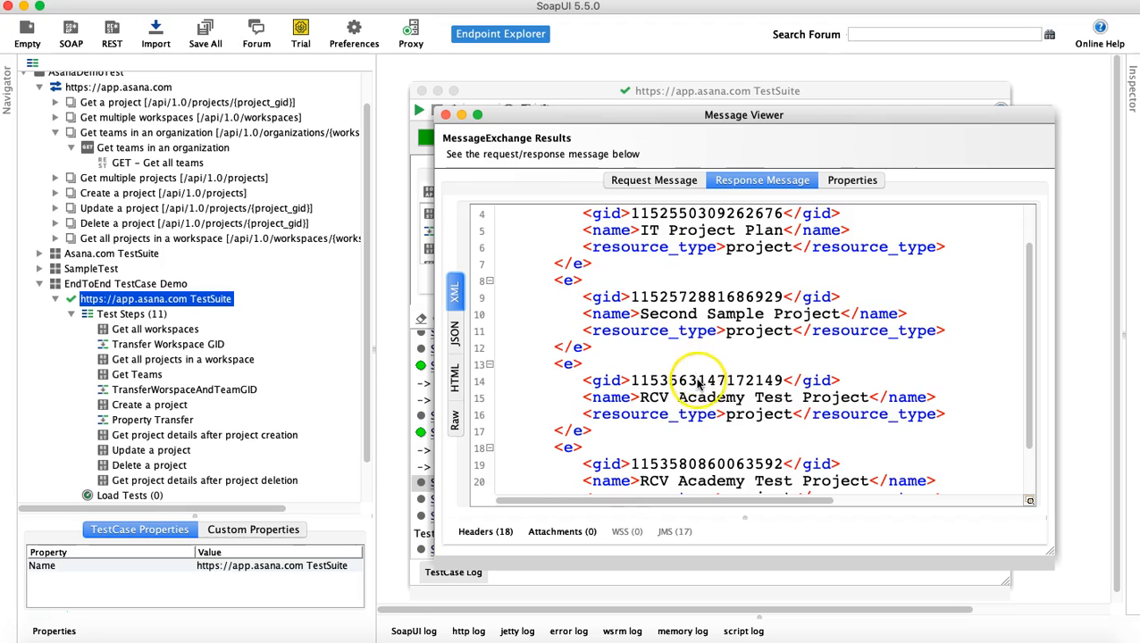
scroll(705, 393, down, 1)
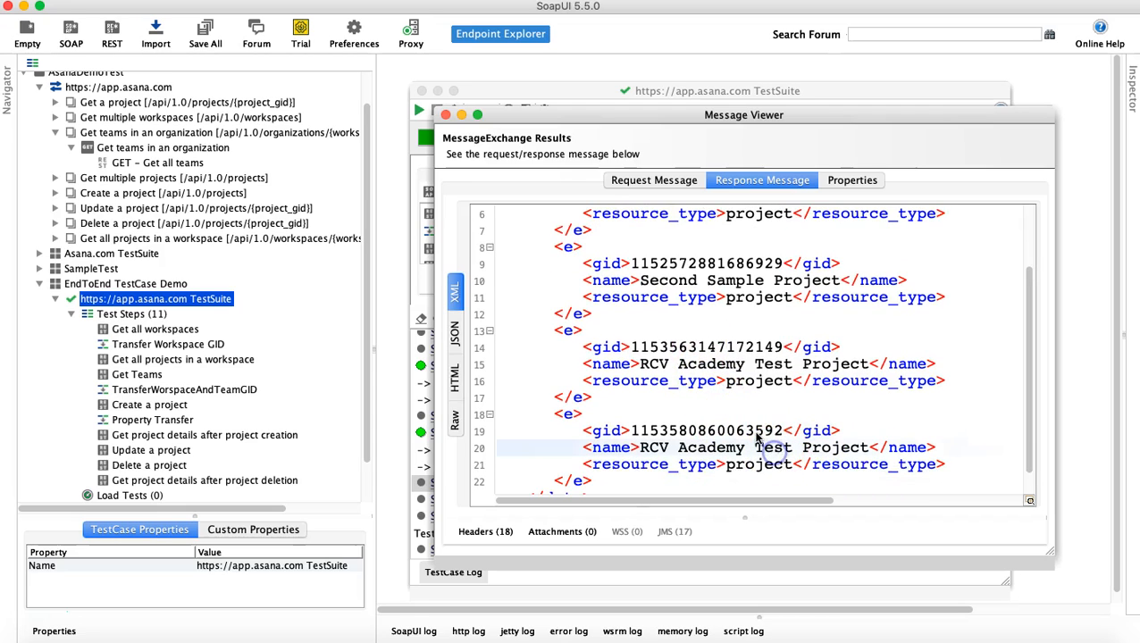
double_click(757, 433)
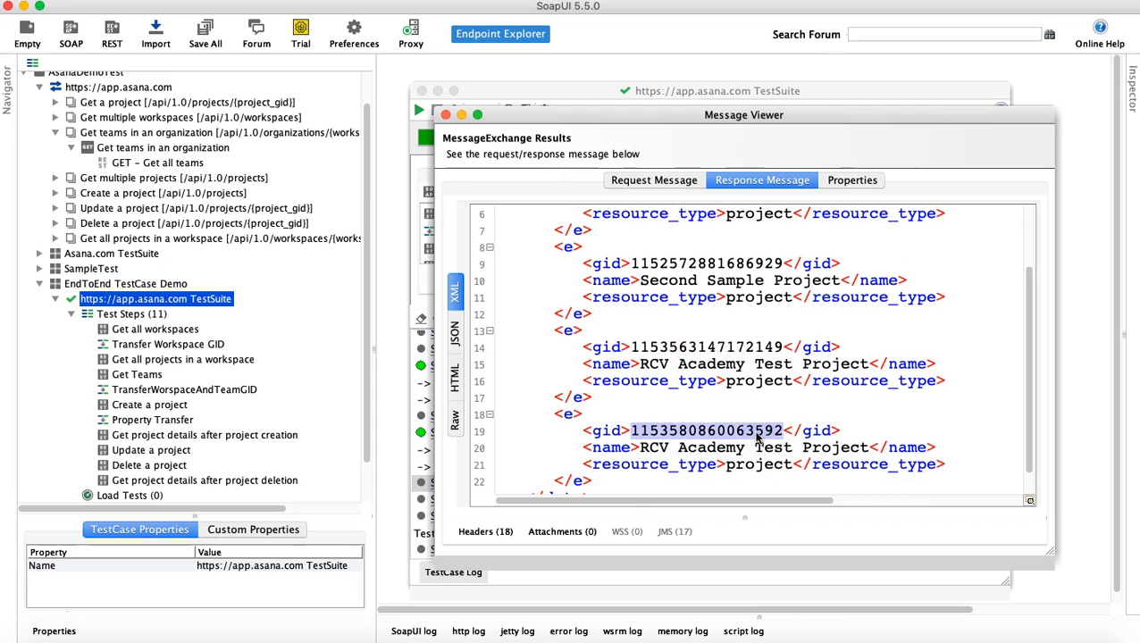
click(445, 115)
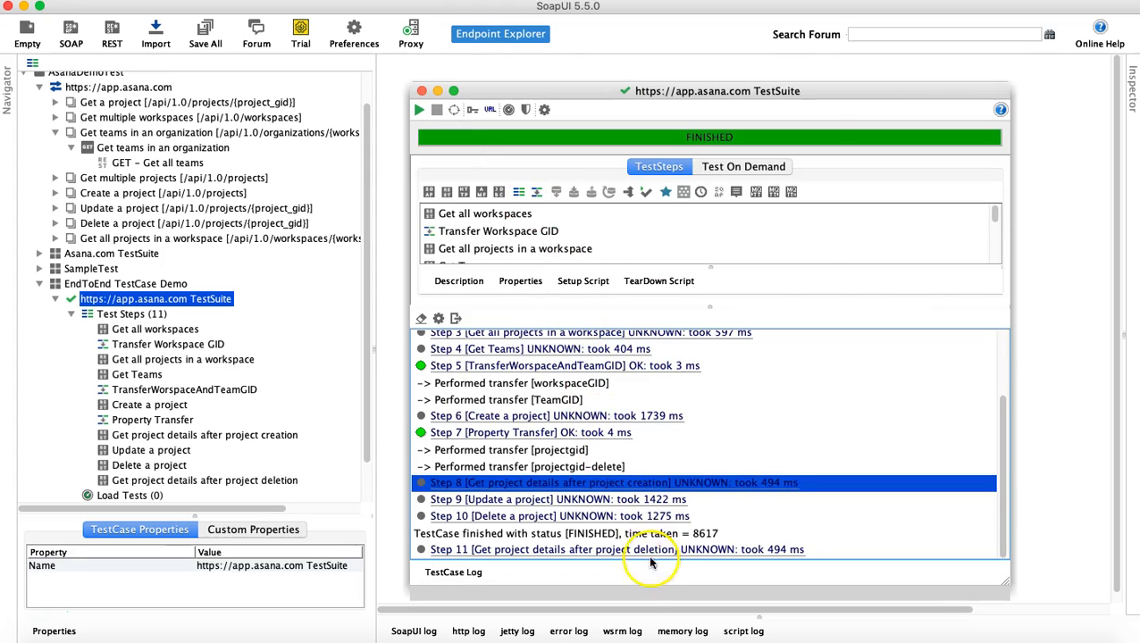
Show the logged response of step 9, Update a project, in an enlarged viewer and locate the project's name in the XML
double_click(502, 502)
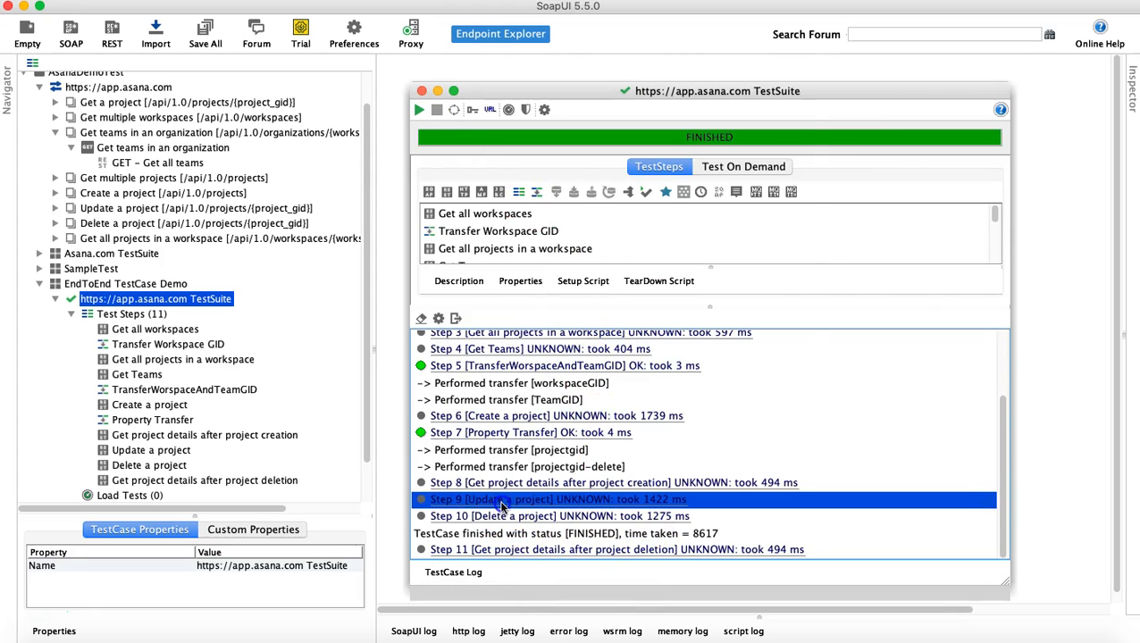
click(645, 181)
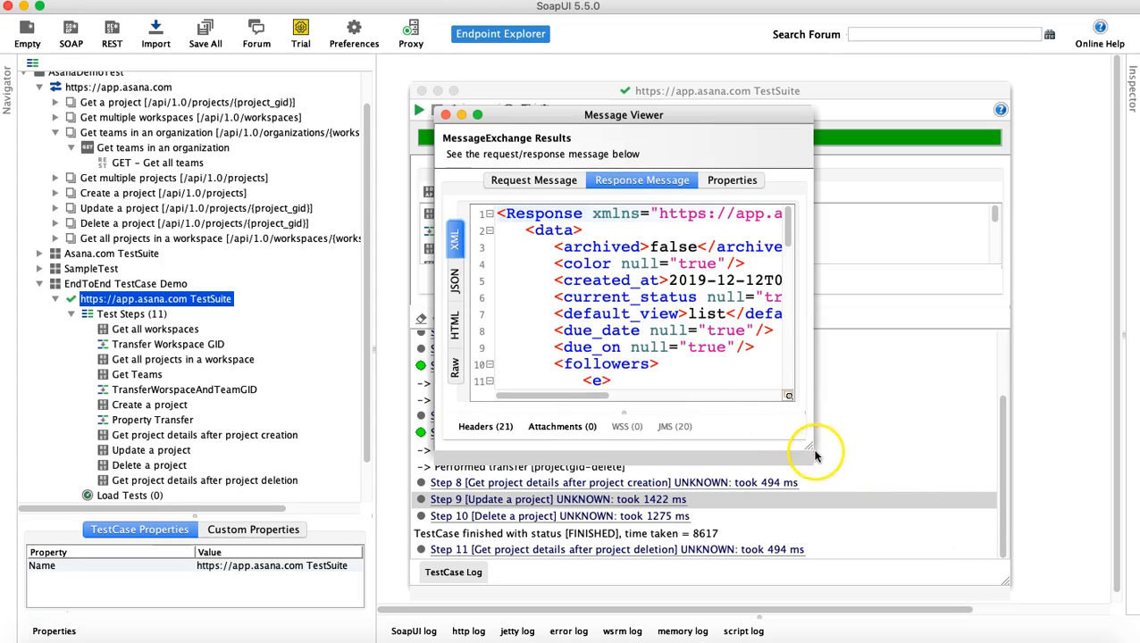
drag(811, 451, 1030, 554)
scroll(803, 427, down, 3)
scroll(804, 427, down, 6)
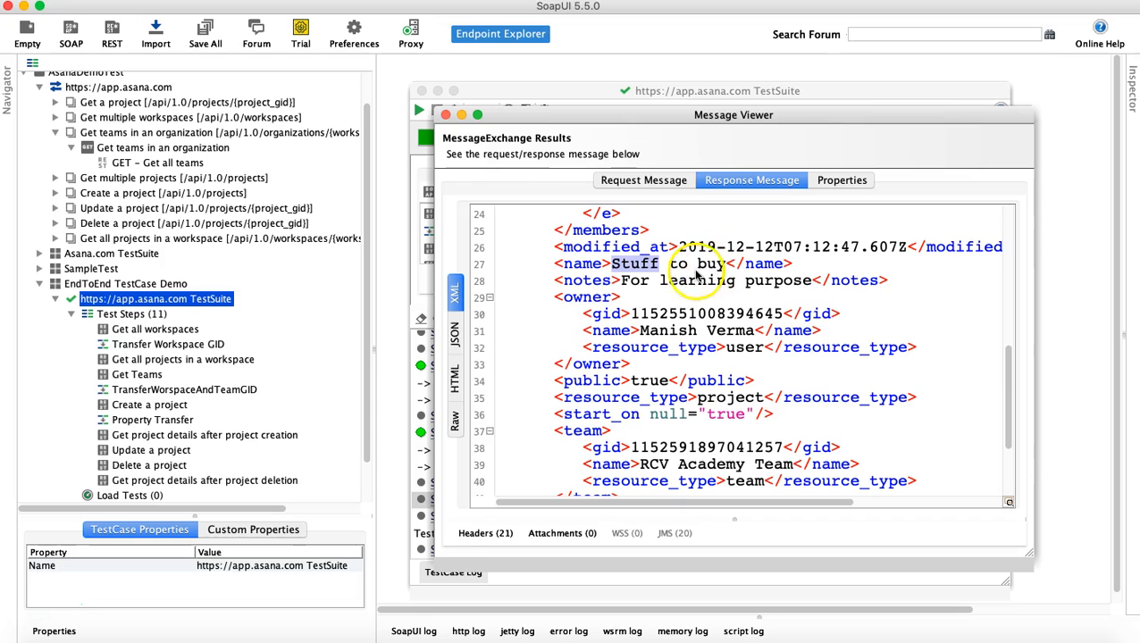
Examine the updated project's name and details in the JSON and XML views of the response, then close the message viewer
click(454, 338)
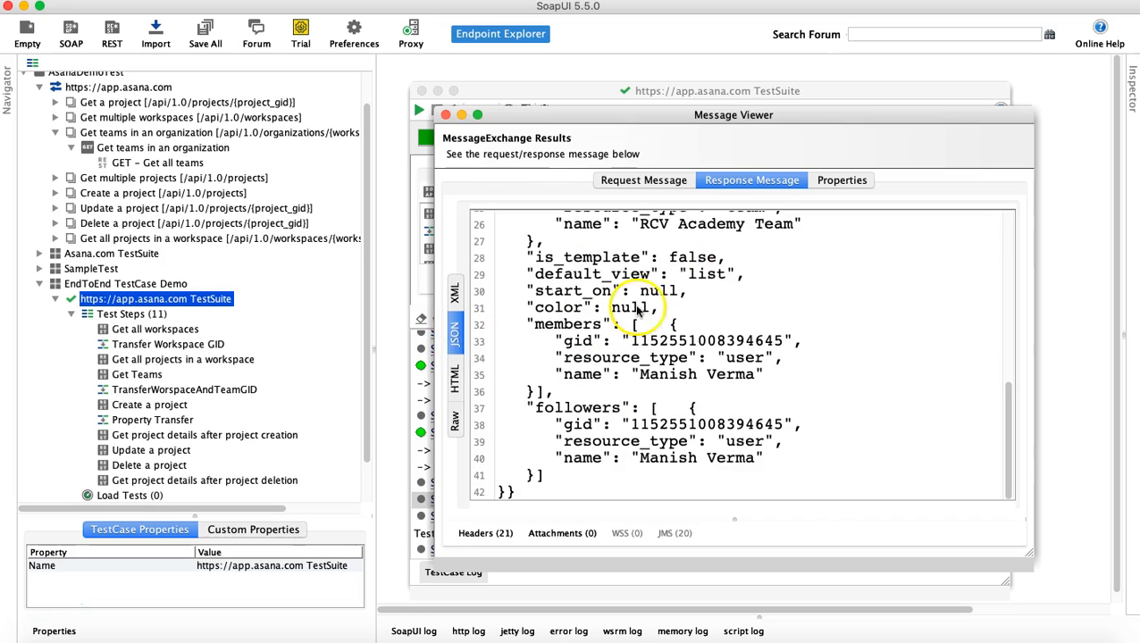
scroll(691, 342, up, 6)
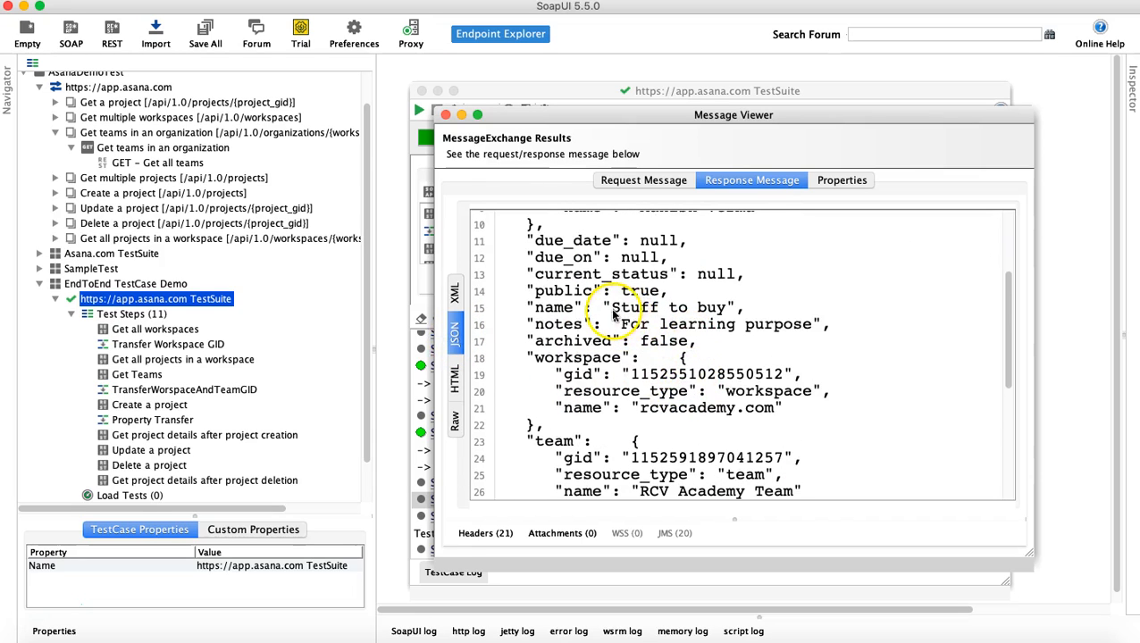
drag(612, 308, 715, 313)
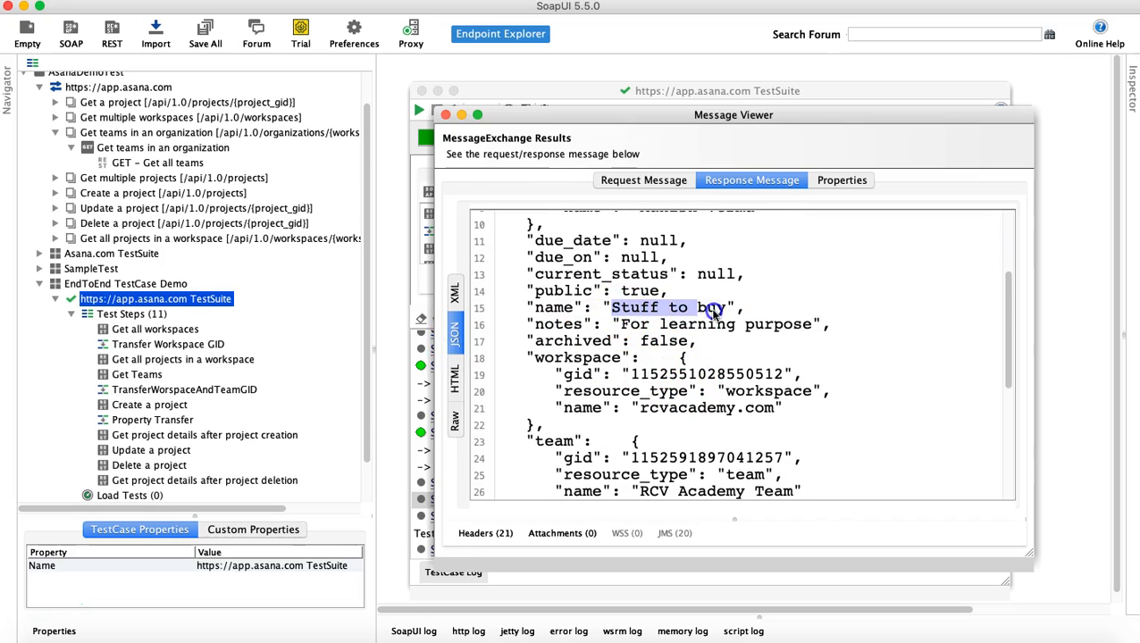
click(455, 294)
scroll(683, 280, up, 8)
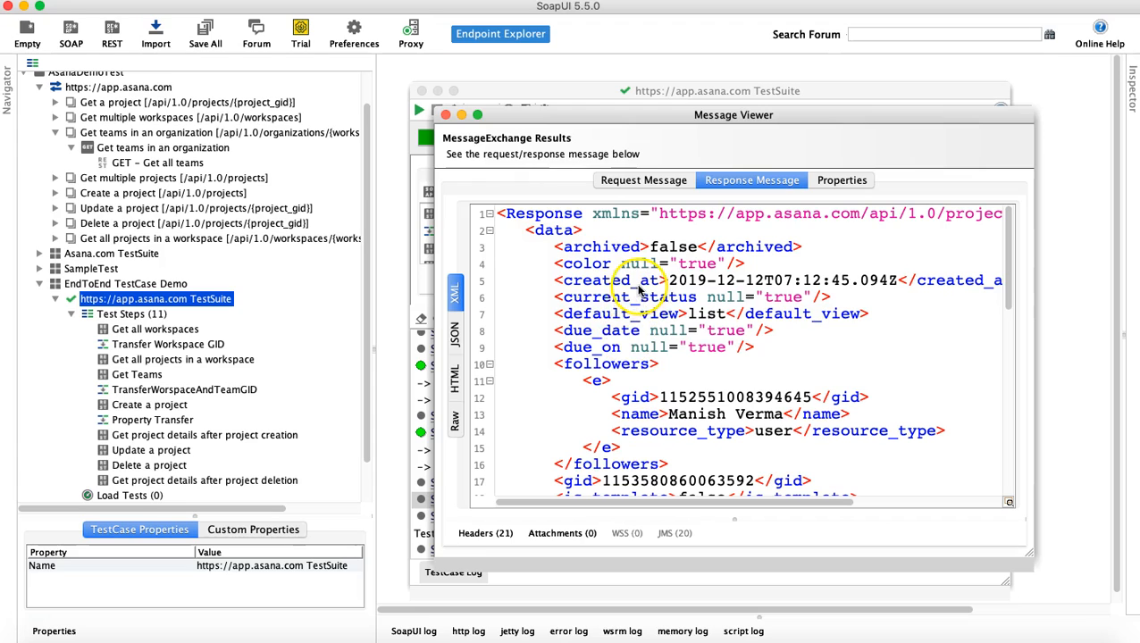
click(454, 335)
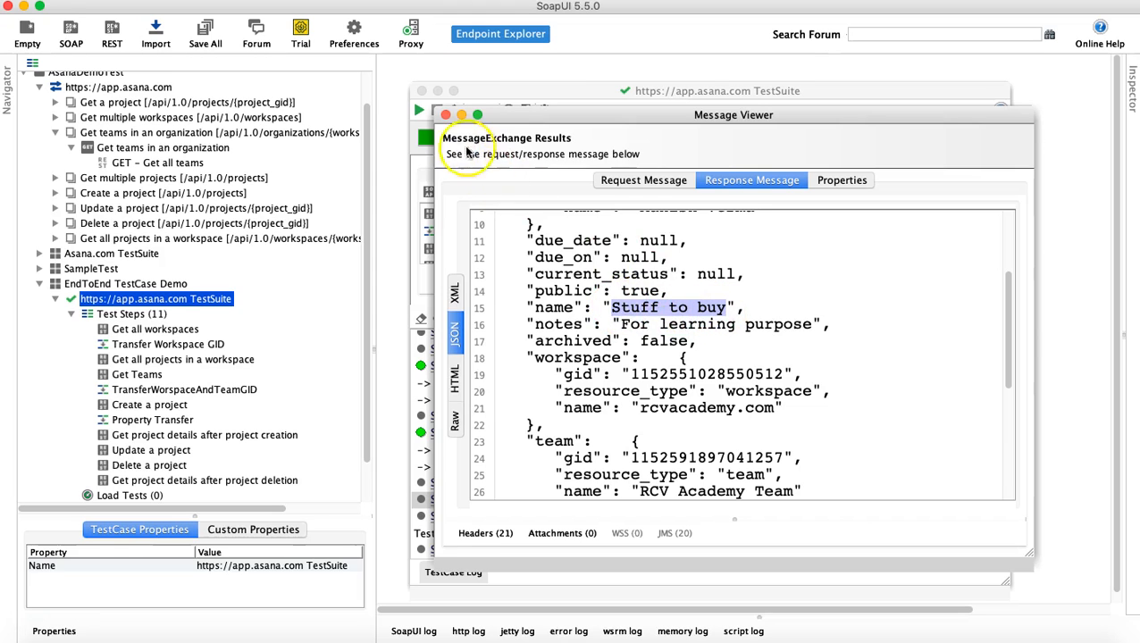
click(445, 114)
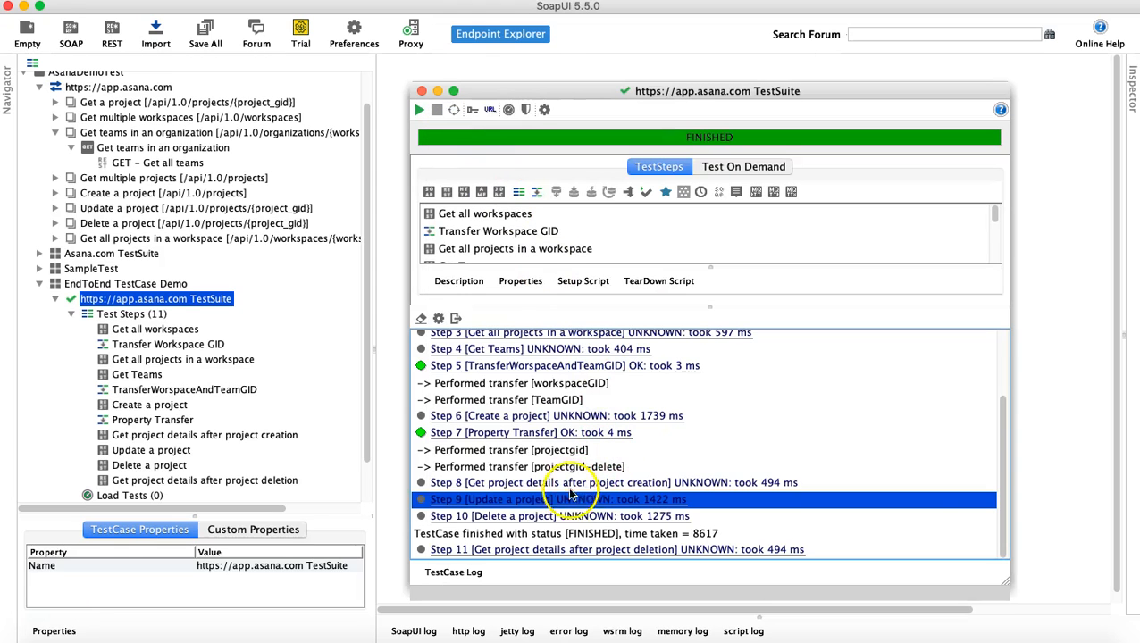
Inspect the logged response of step 10, Delete a project, as JSON, then close the message viewer
double_click(547, 518)
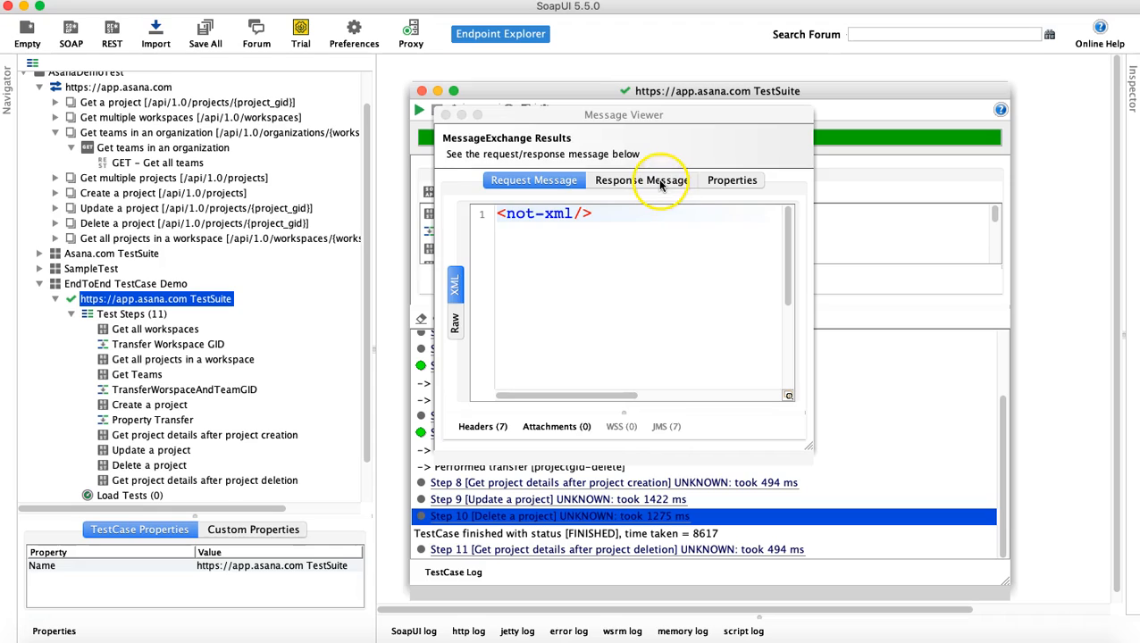
click(660, 181)
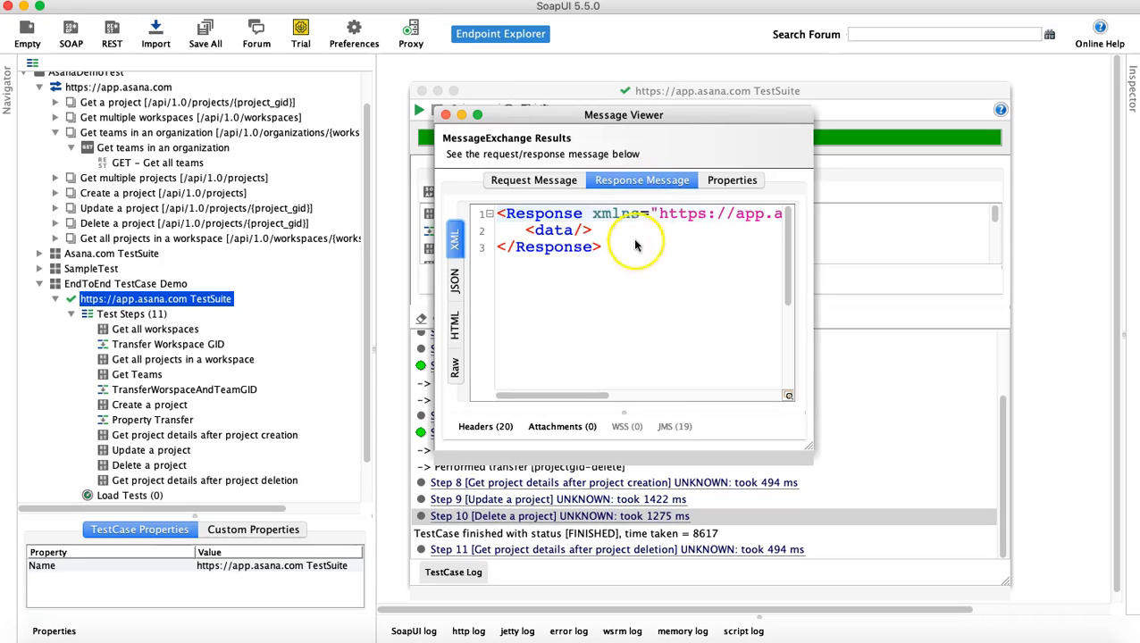
click(456, 284)
drag(623, 220, 496, 219)
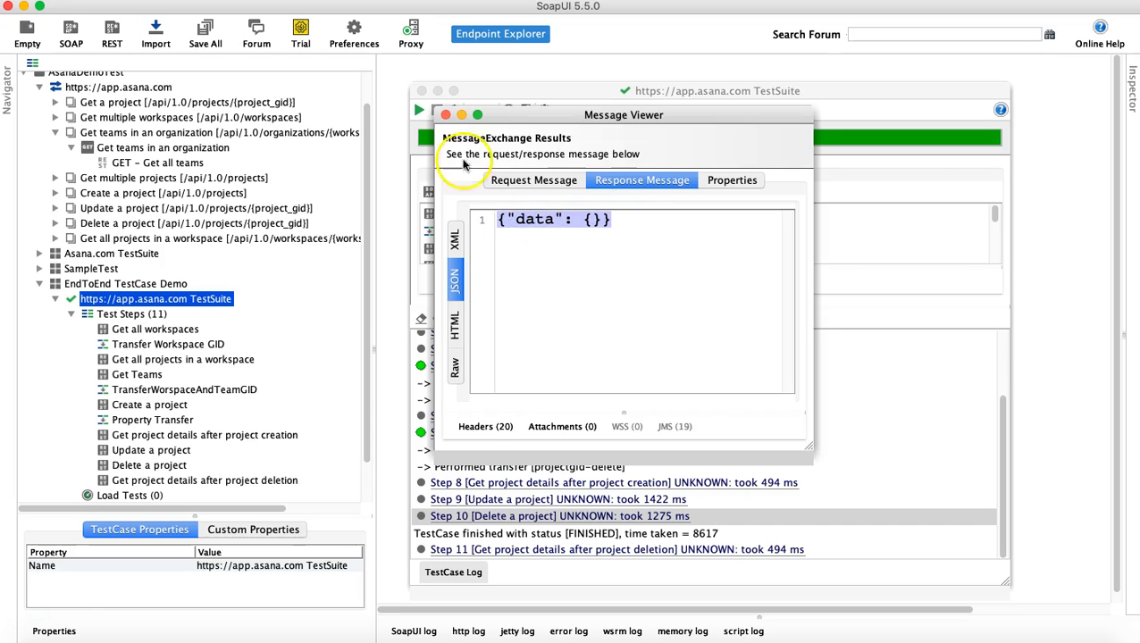
click(447, 116)
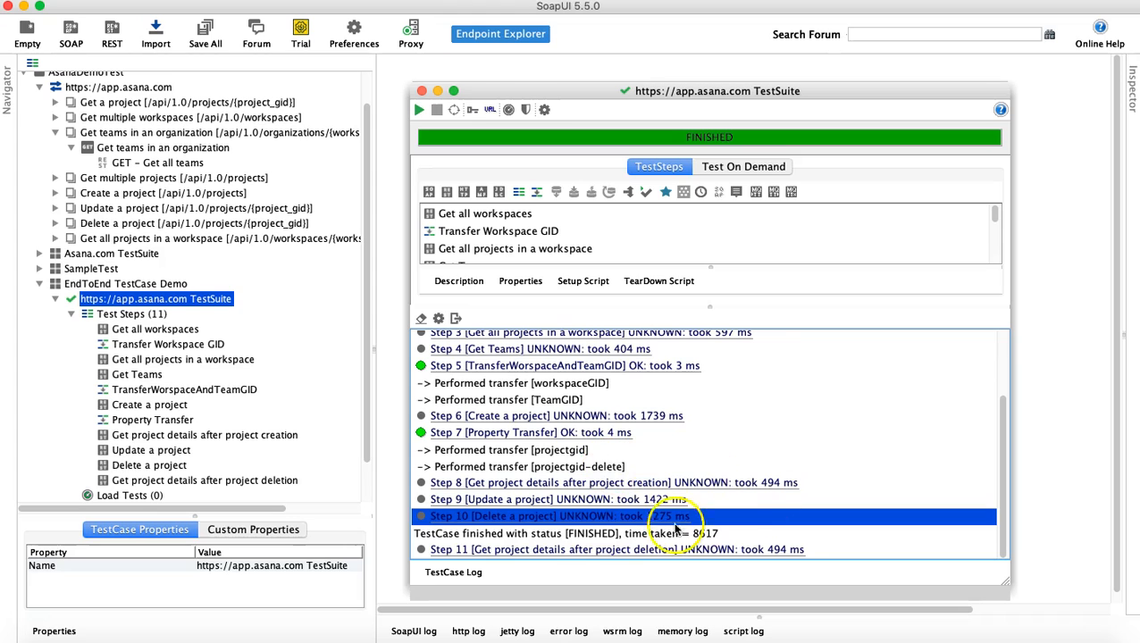
Examine the remaining projects in the logged response of step 11, Get project details after project deletion, in an enlarged viewer, then close it
double_click(582, 550)
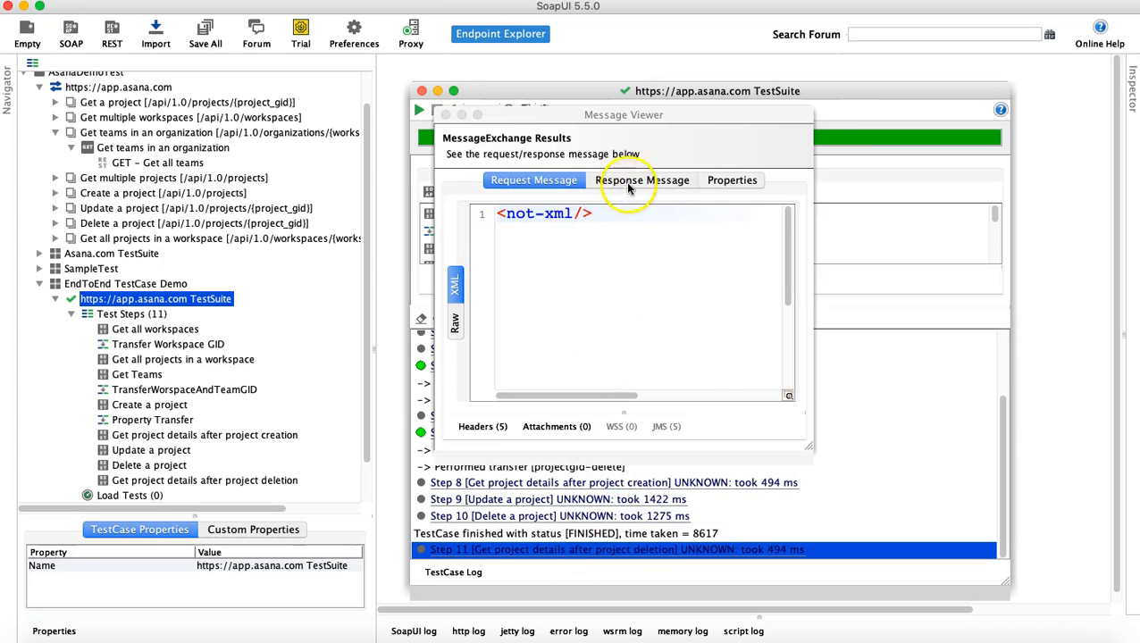
click(633, 181)
drag(809, 446, 1074, 569)
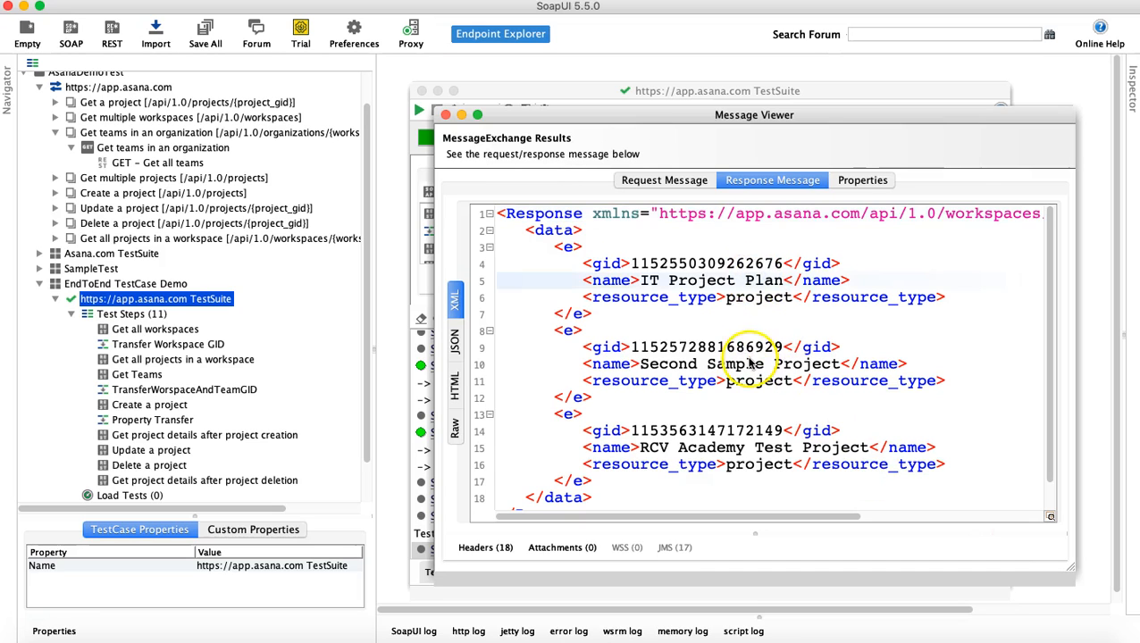
click(755, 472)
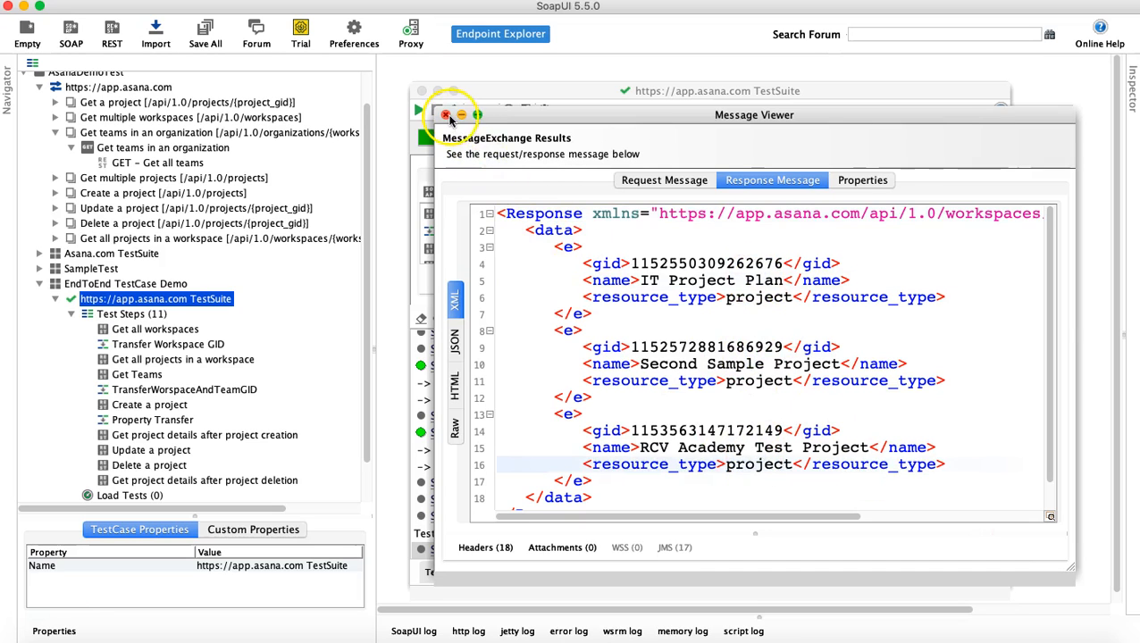
click(449, 116)
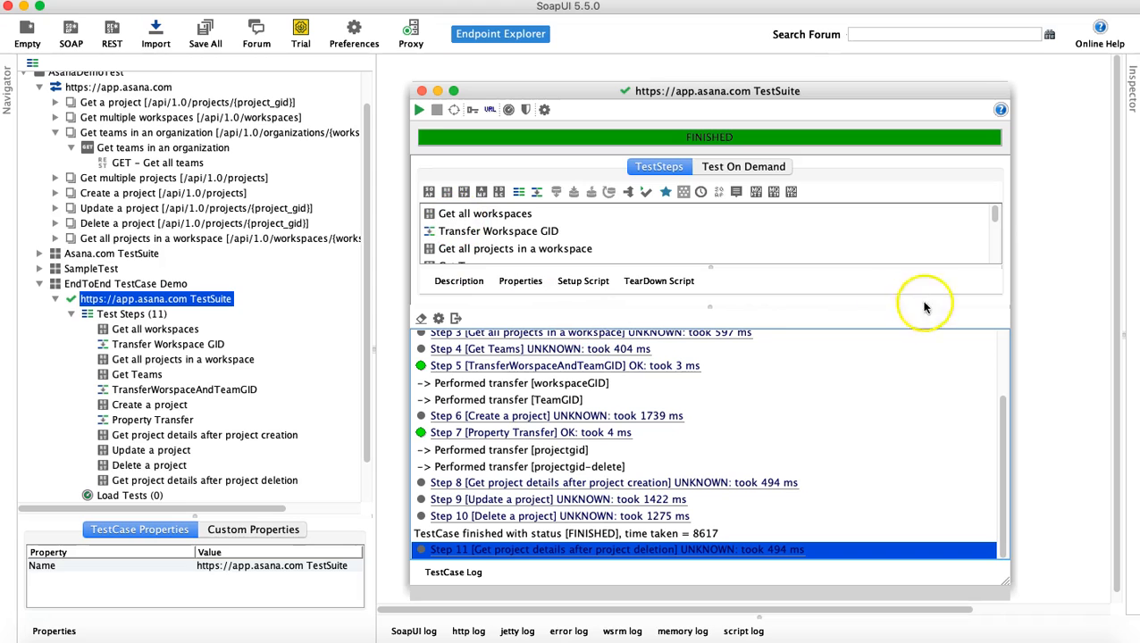
Review the steps of the EndToEnd TestCase Demo suite from Get all workspaces onward, then switch to the Asana home page in Google Chrome
drag(823, 98, 800, 65)
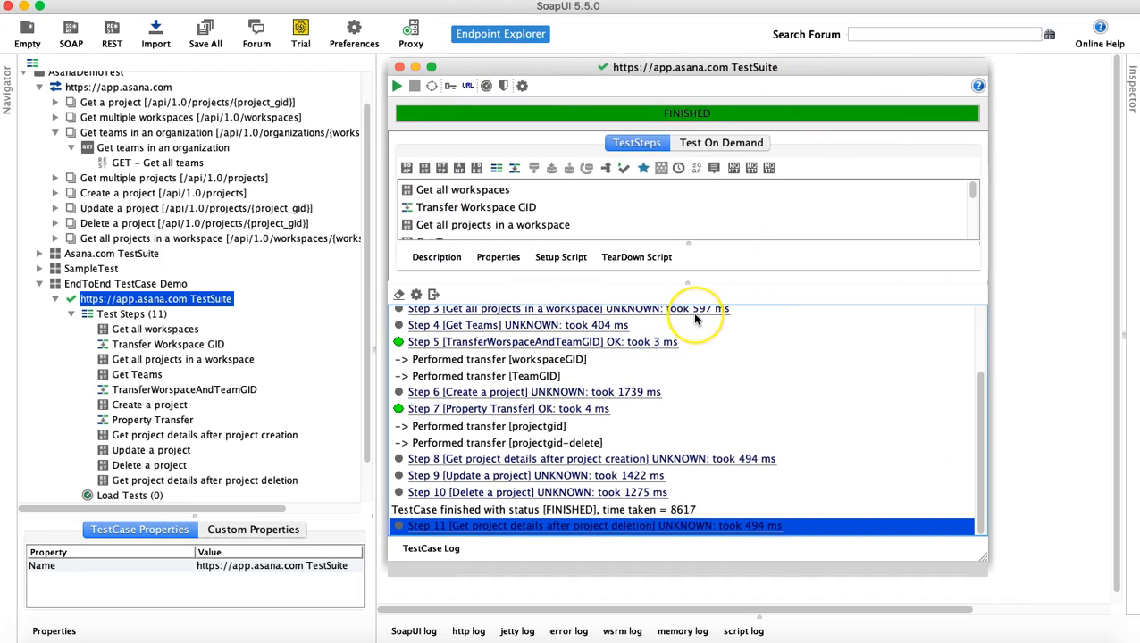
click(131, 316)
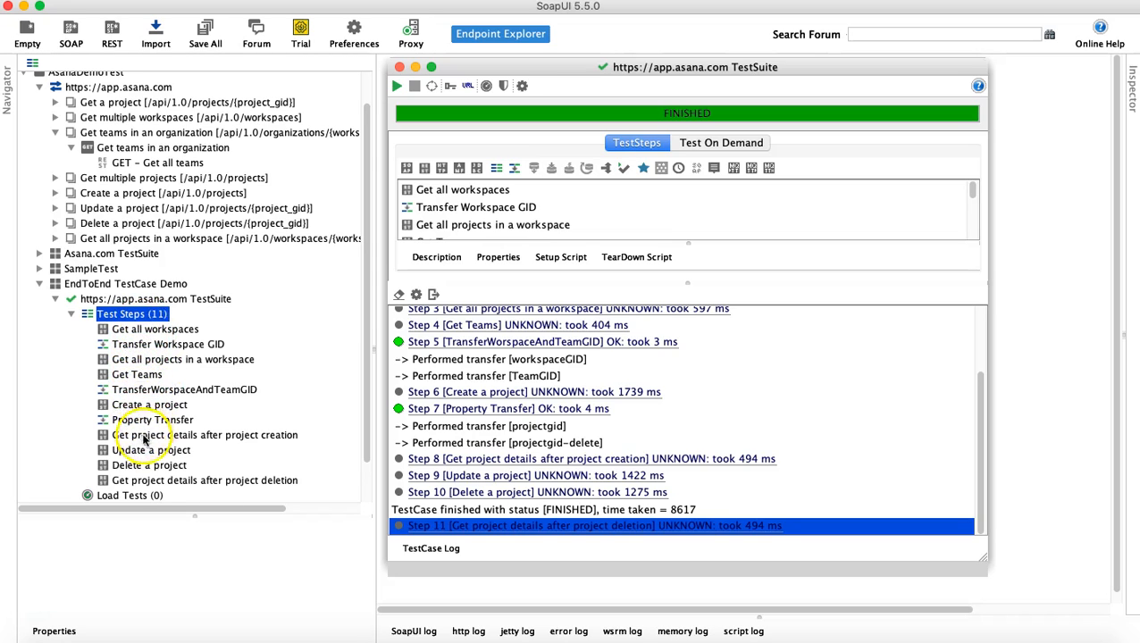
scroll(150, 435, down, 3)
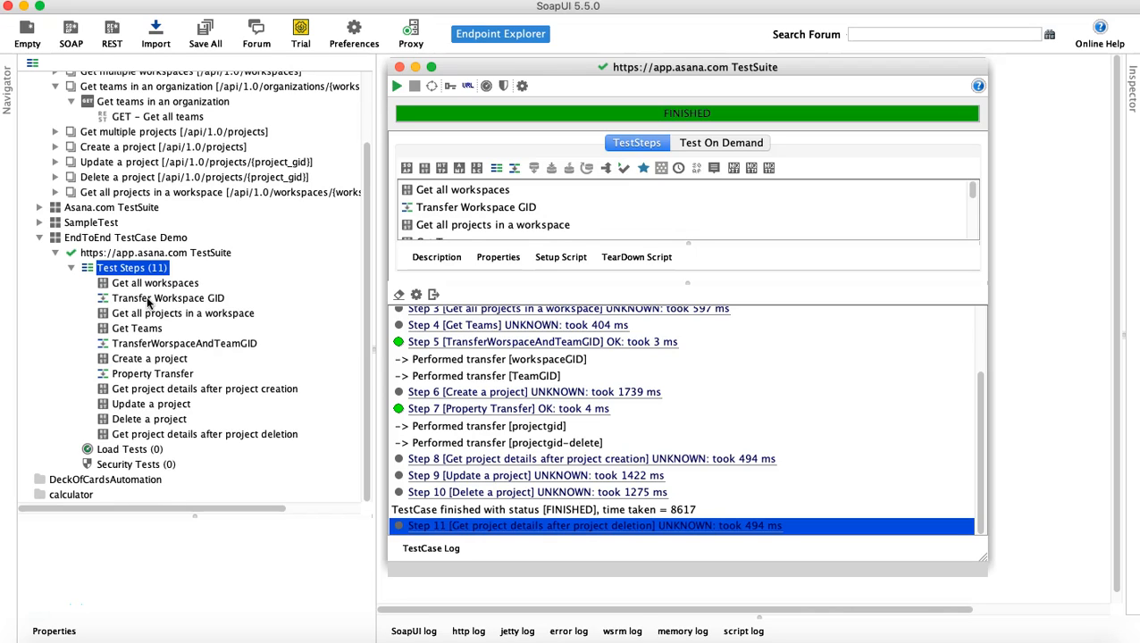
click(152, 283)
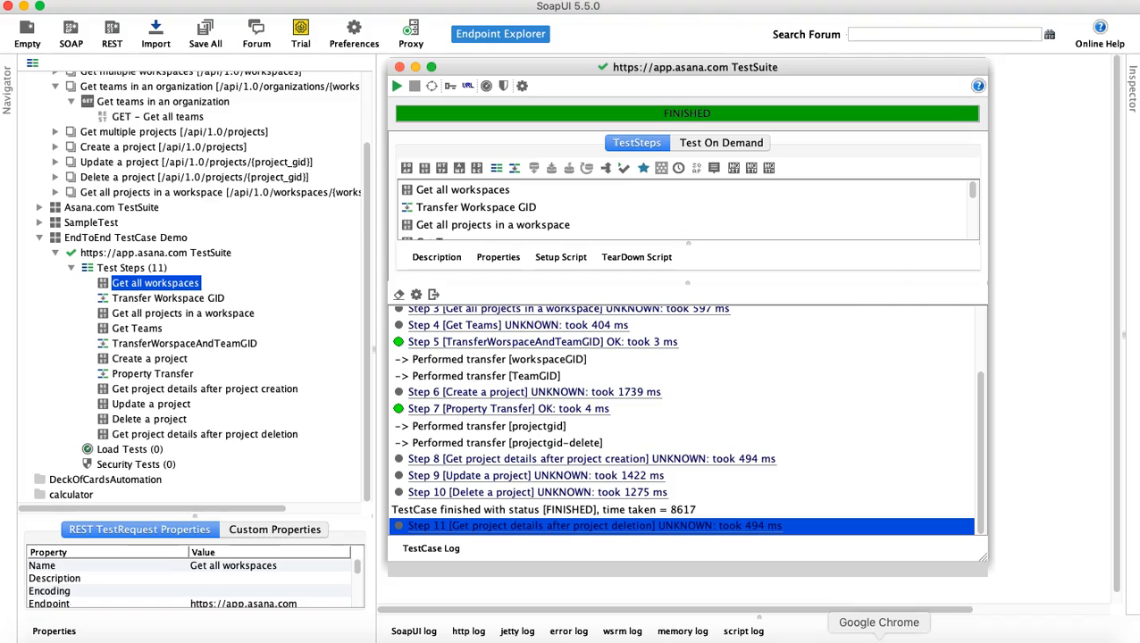
click(878, 636)
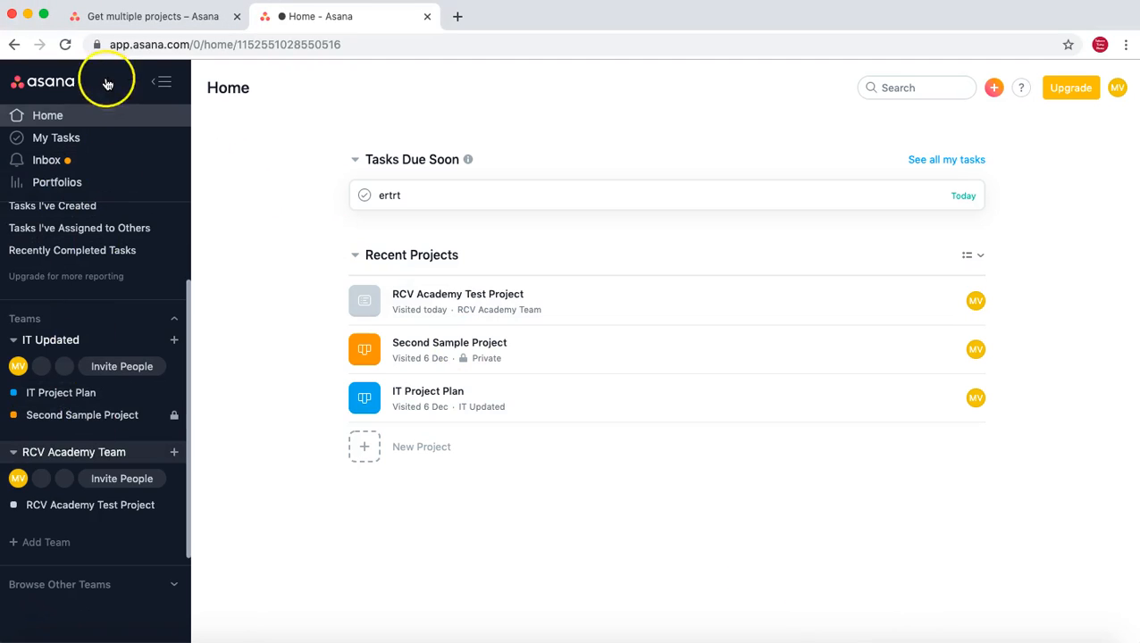
Examine the projects under IT Updated and RCV Academy Team on the reloaded Asana home page, then switch back to SoapUI
click(376, 43)
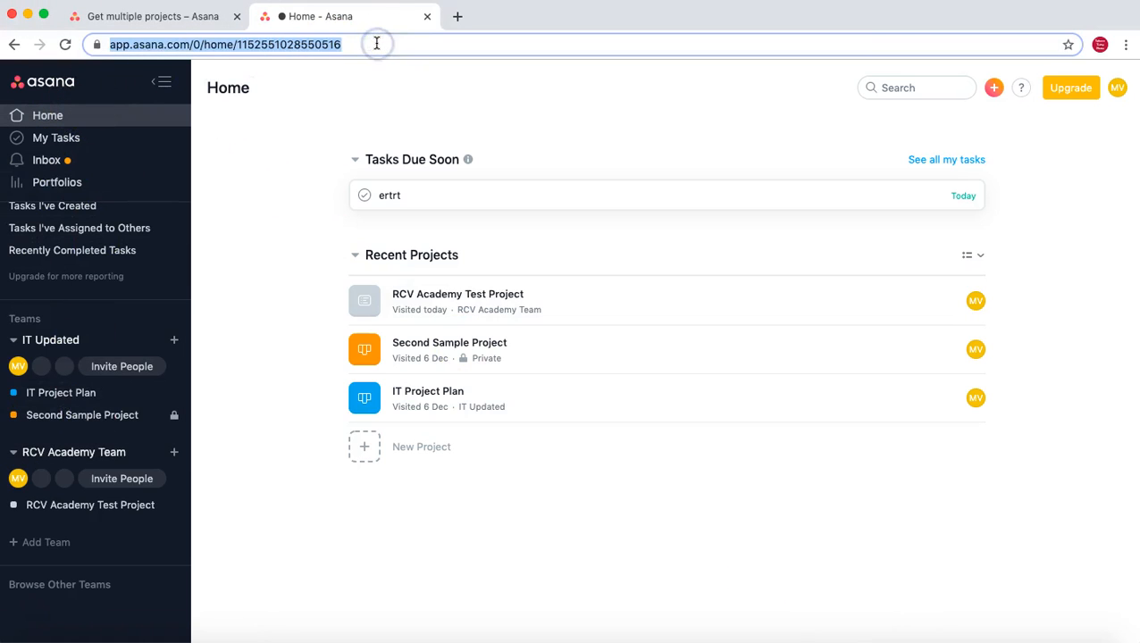
key(Return)
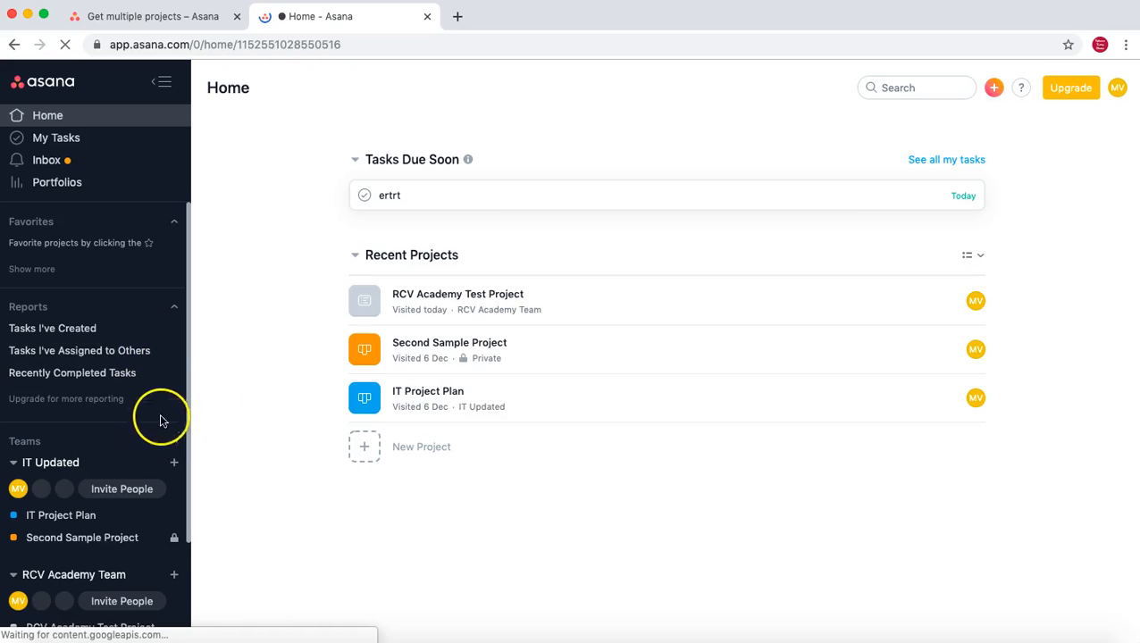
scroll(170, 378, down, 1)
scroll(157, 376, down, 5)
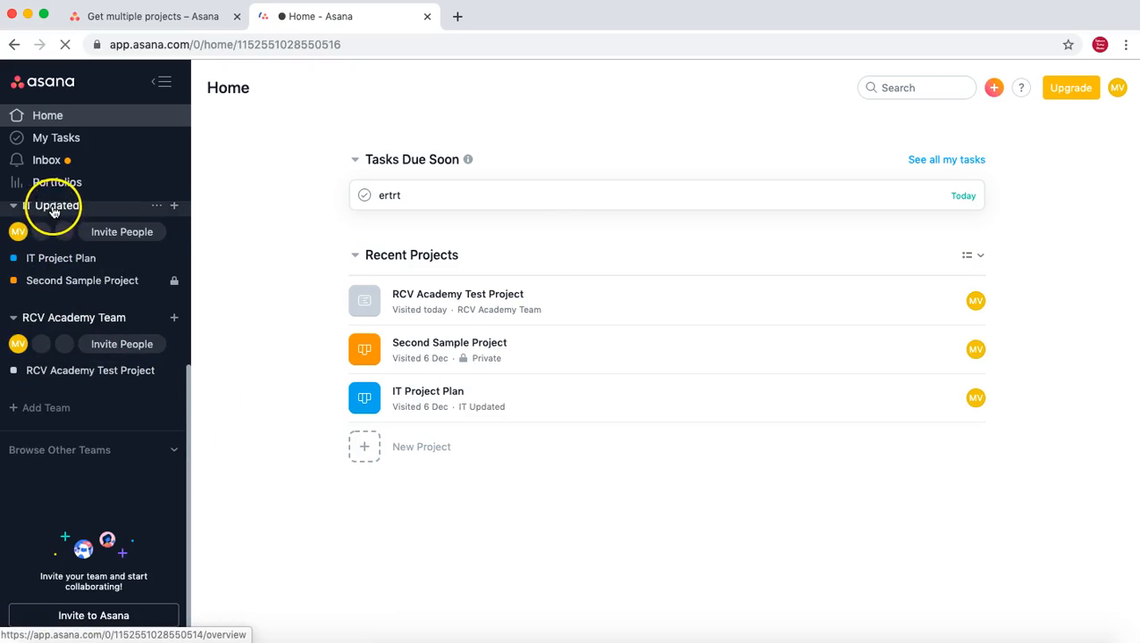
scroll(56, 244, up, 1)
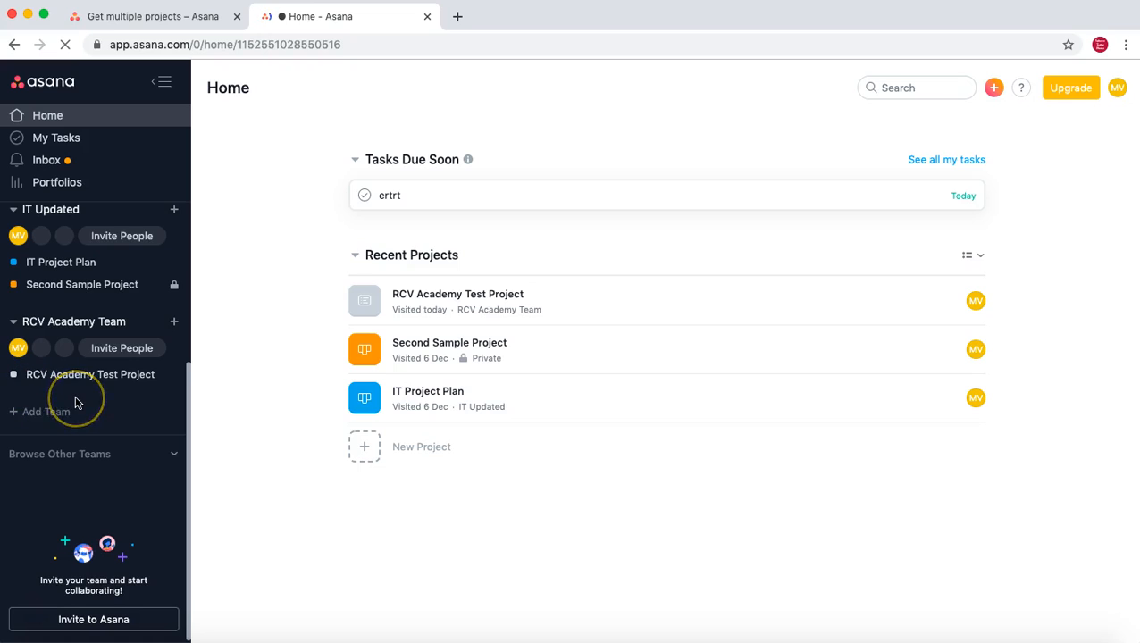
scroll(76, 402, up, 1)
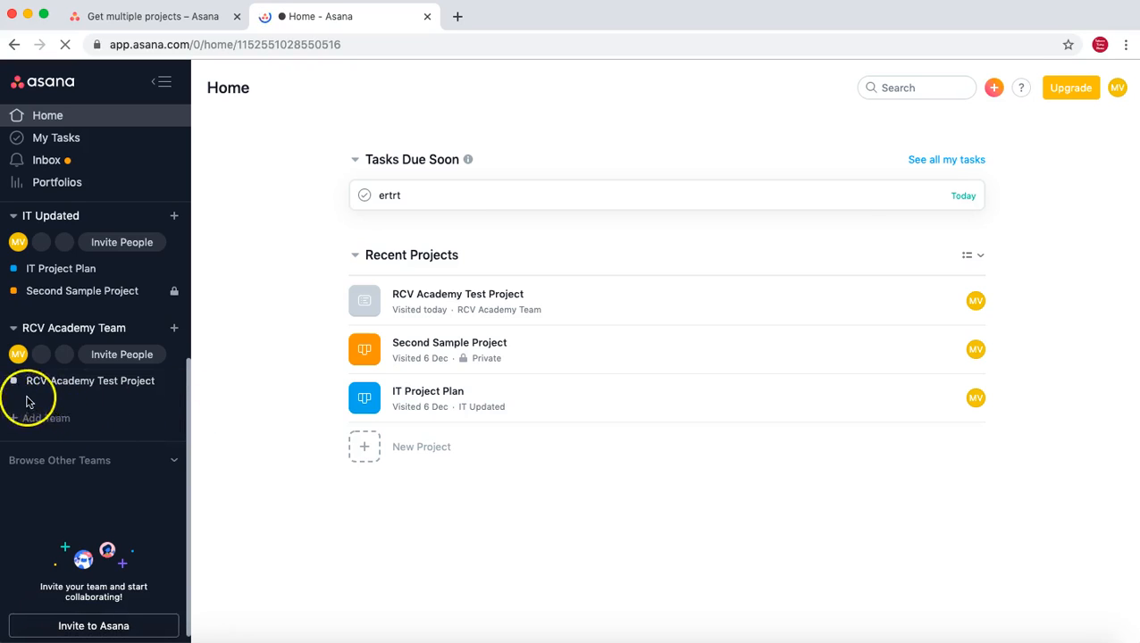
scroll(83, 403, up, 1)
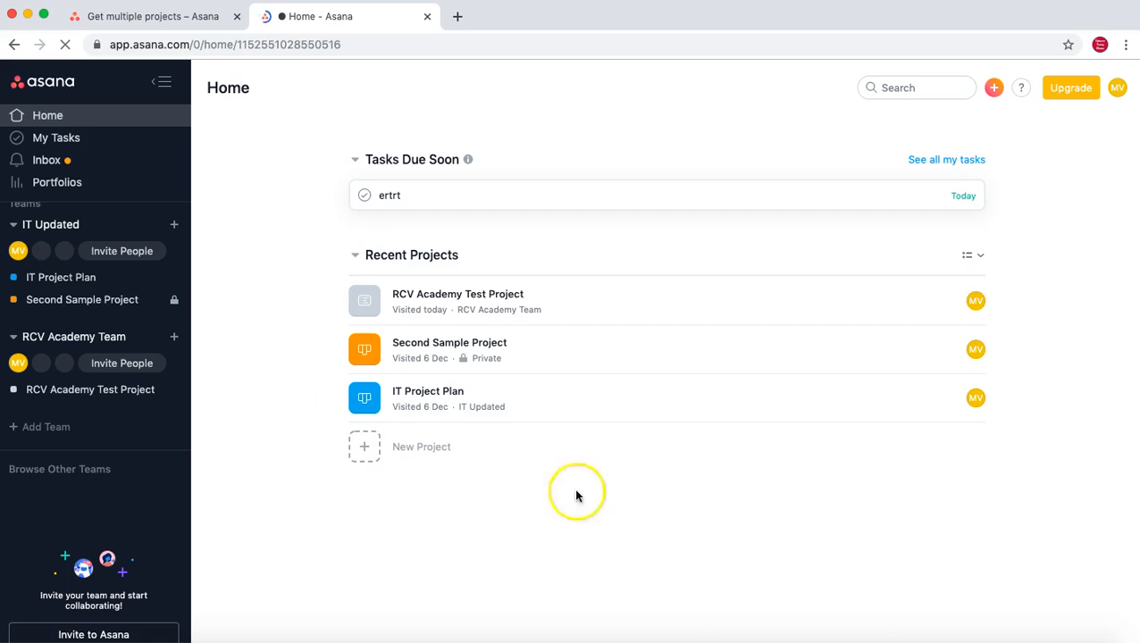
click(841, 638)
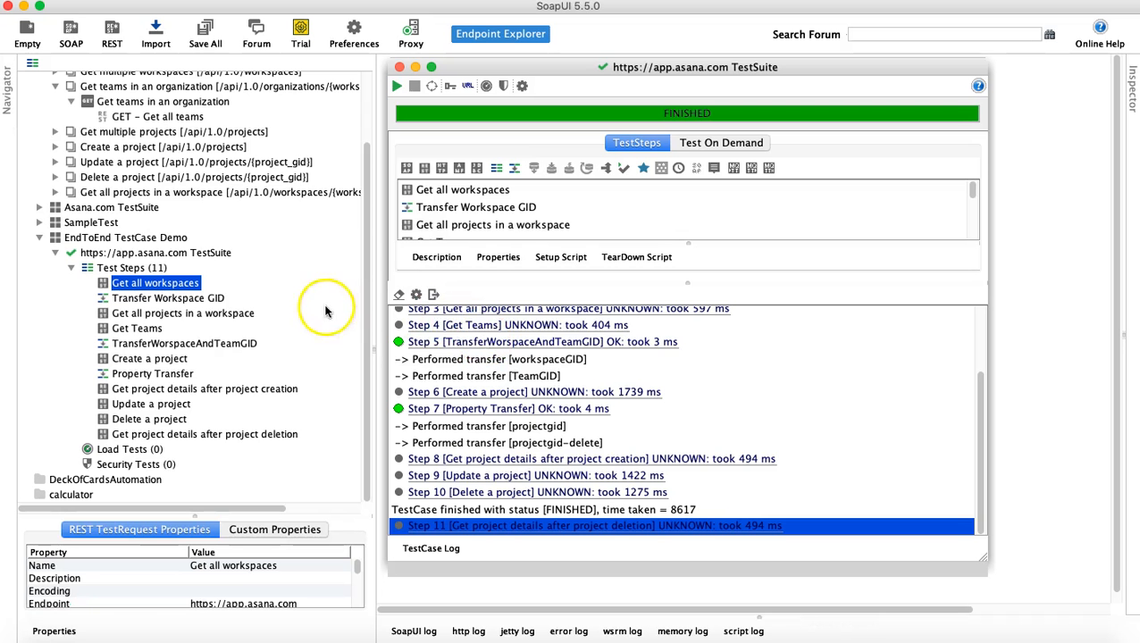